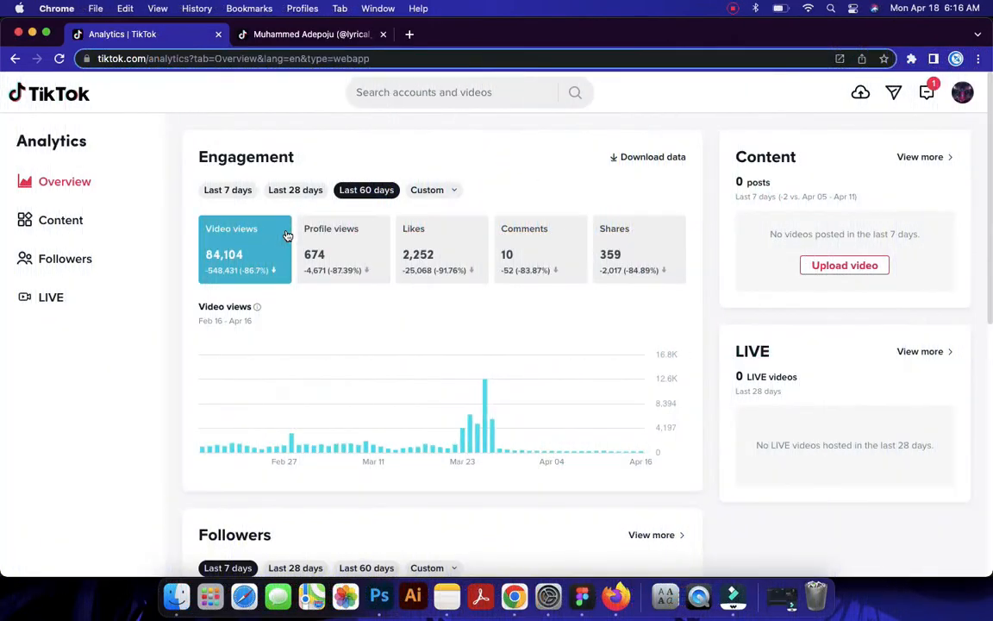
Examine the TikTok engagement and follower analytics, and the account profile's followers, likes and posted videos
scroll(287, 235, up, 5)
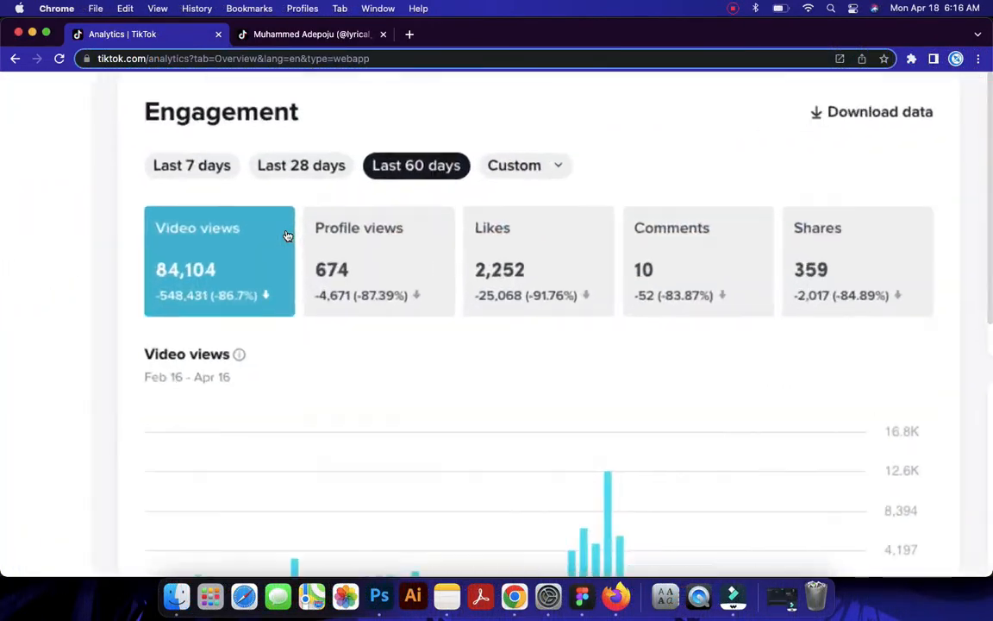
scroll(287, 236, down, 3)
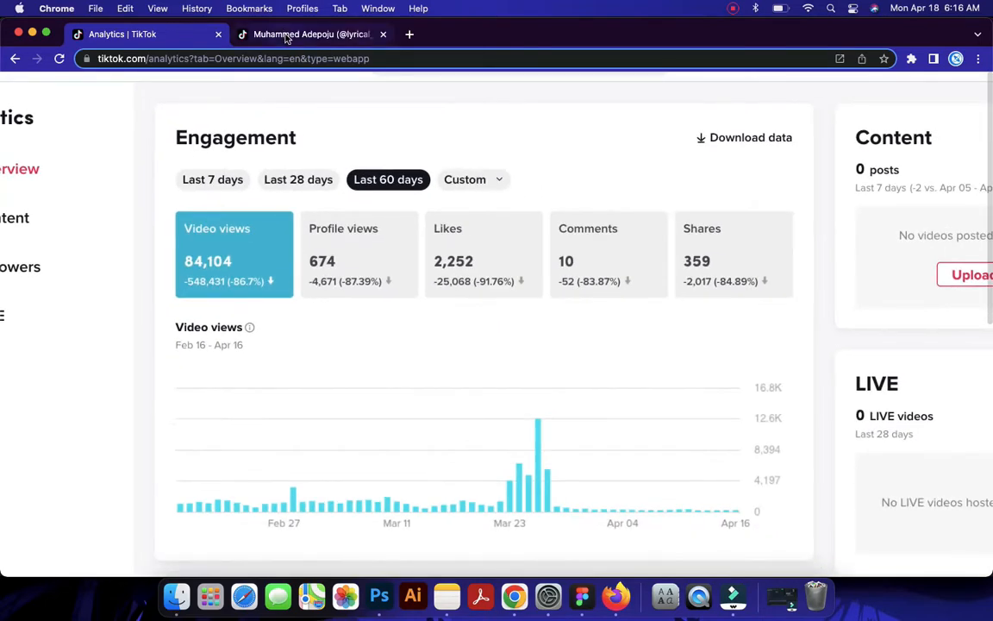
scroll(392, 217, down, 3)
scroll(391, 219, down, 6)
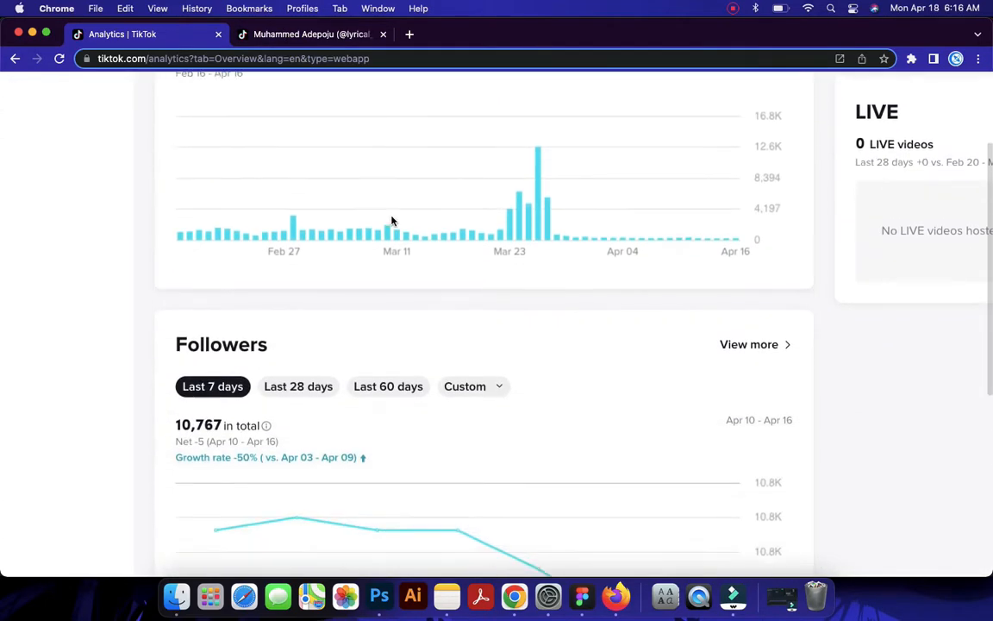
click(366, 38)
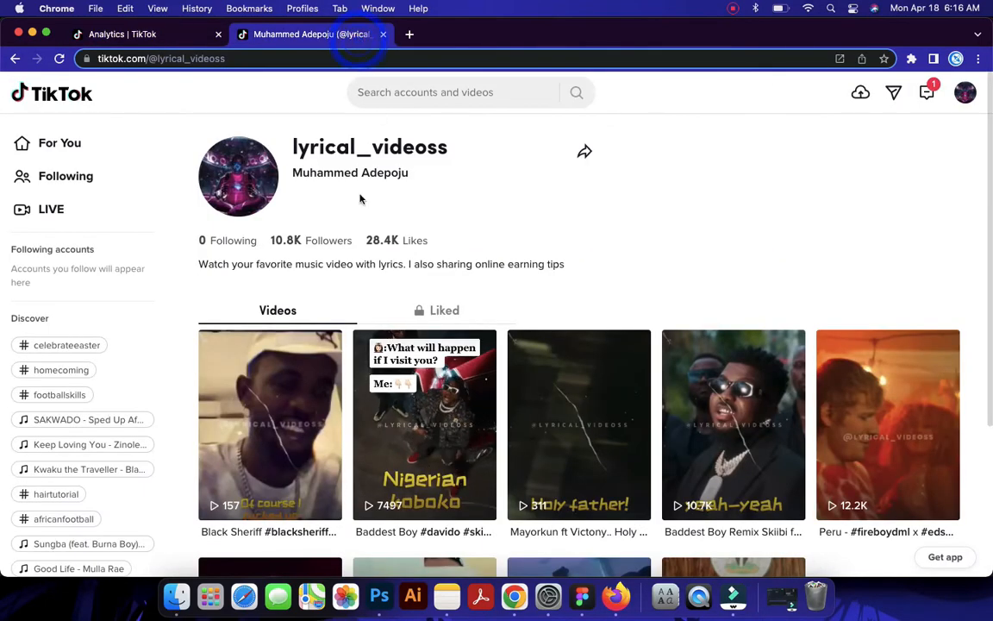
scroll(316, 233, up, 5)
scroll(315, 233, up, 2)
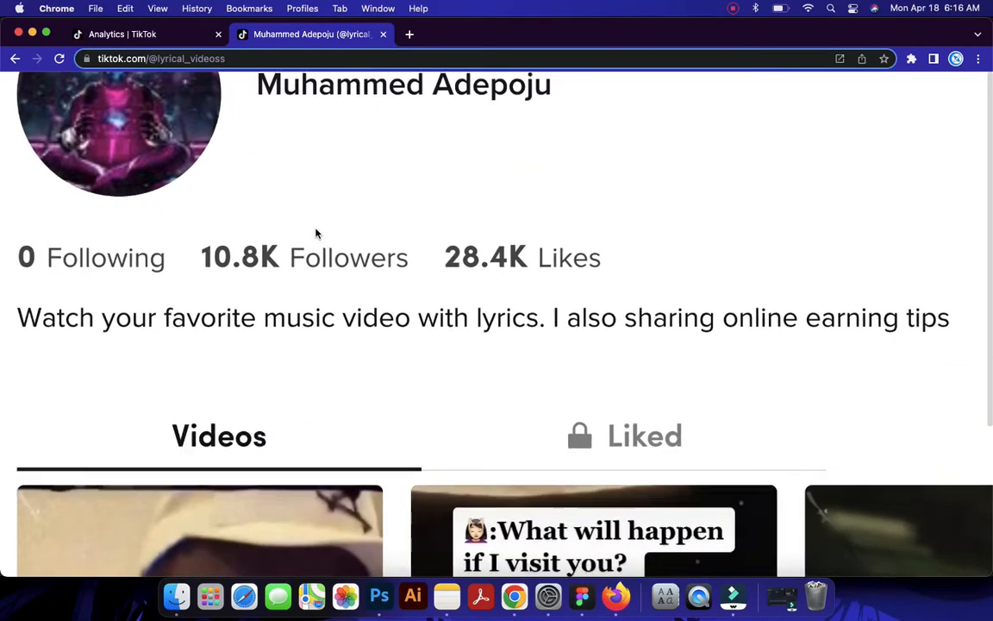
scroll(315, 233, down, 5)
scroll(316, 232, down, 1)
scroll(315, 233, down, 6)
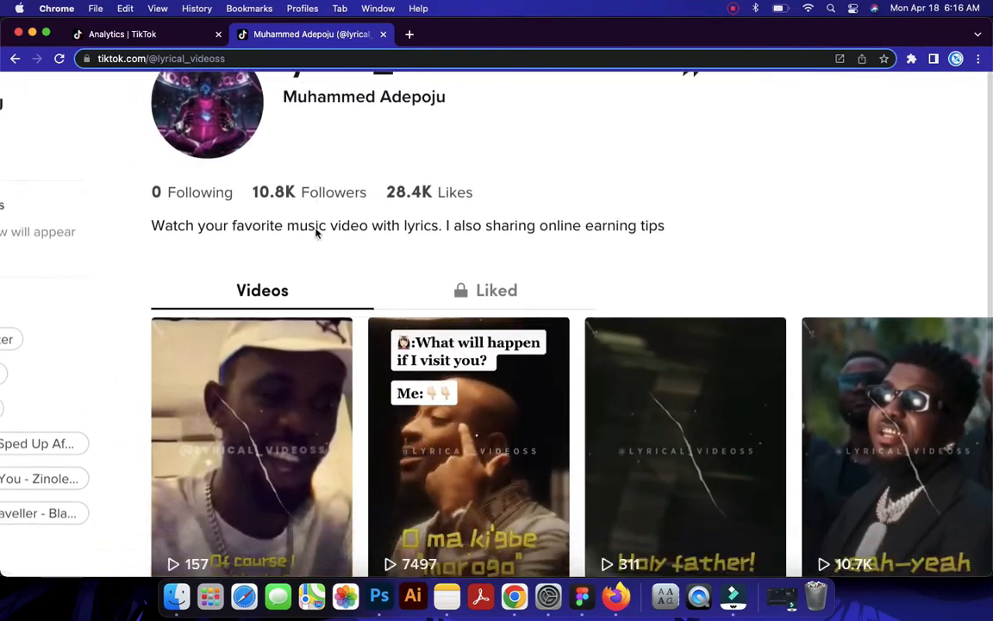
scroll(315, 233, down, 4)
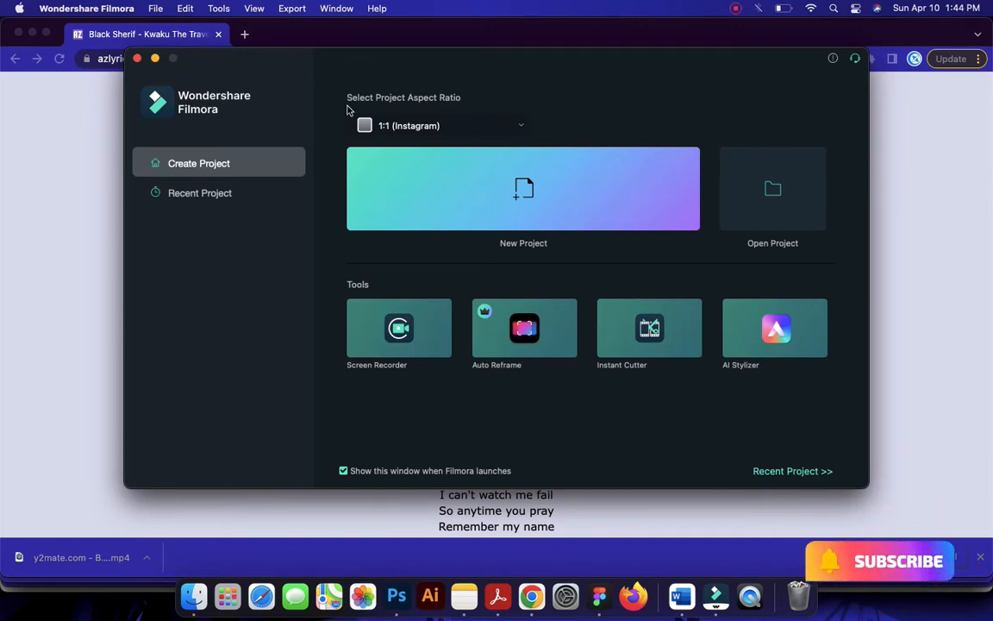
Create a new Filmora project with the 9:16 (Portrait) aspect ratio
click(441, 127)
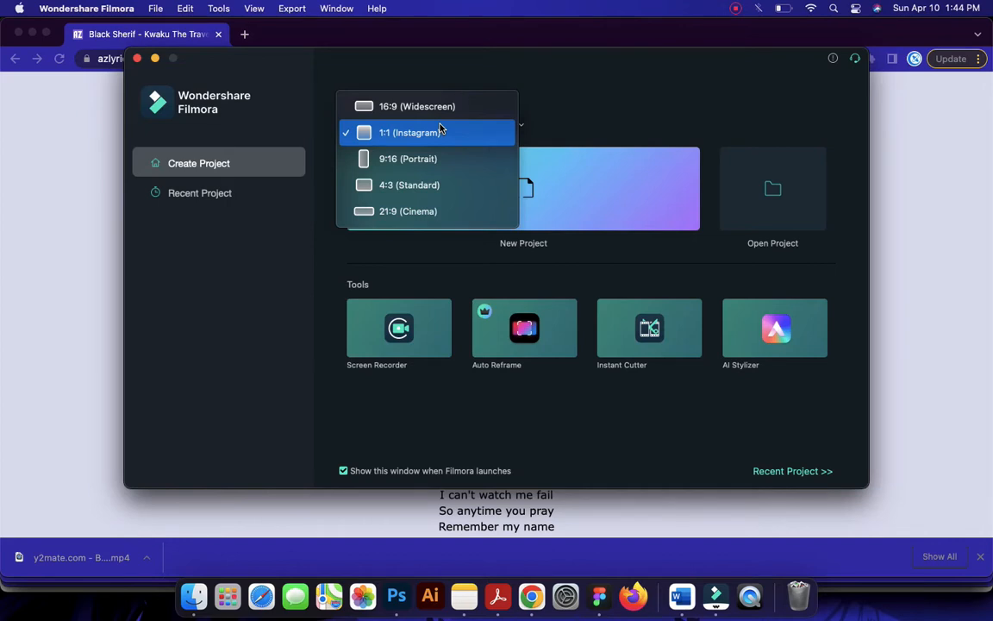
click(429, 155)
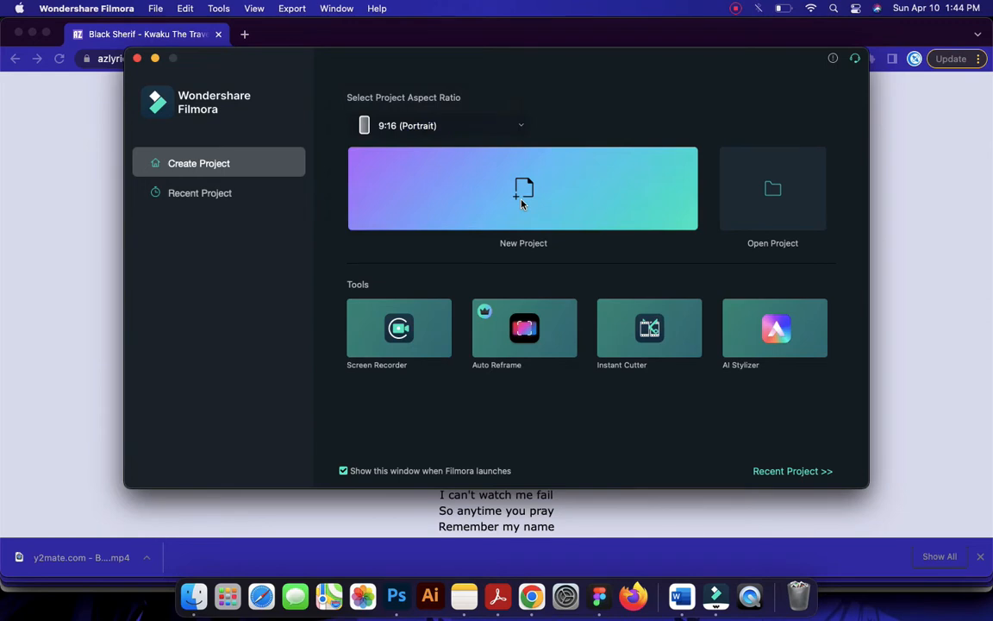
click(522, 204)
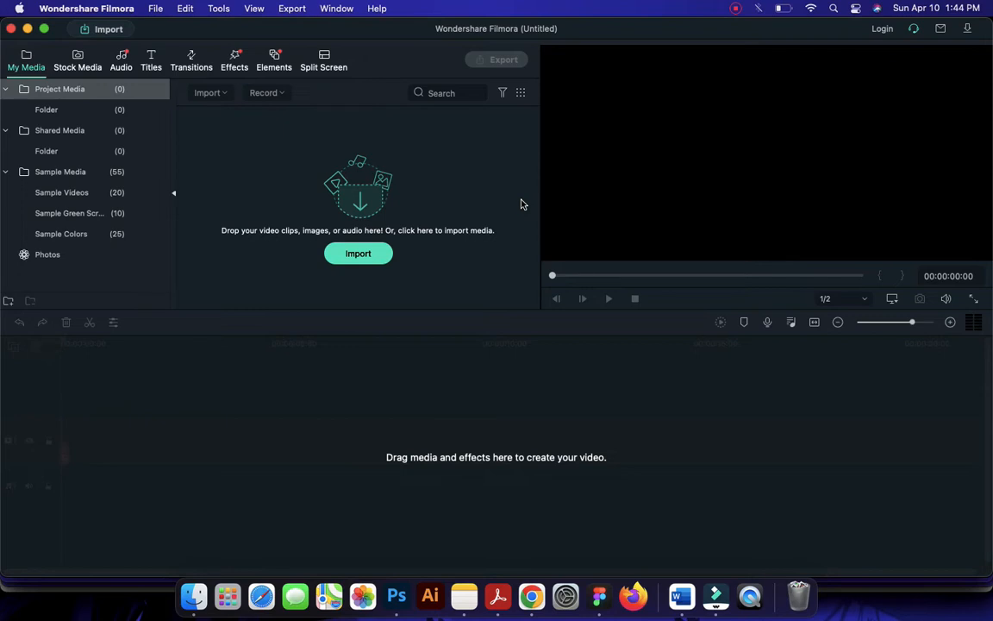
Import the y2mate.com Black Sherif video from the Tiktok Video folder and place it at the timeline start, keeping the 1080X1920 30.00fps project settings
click(367, 259)
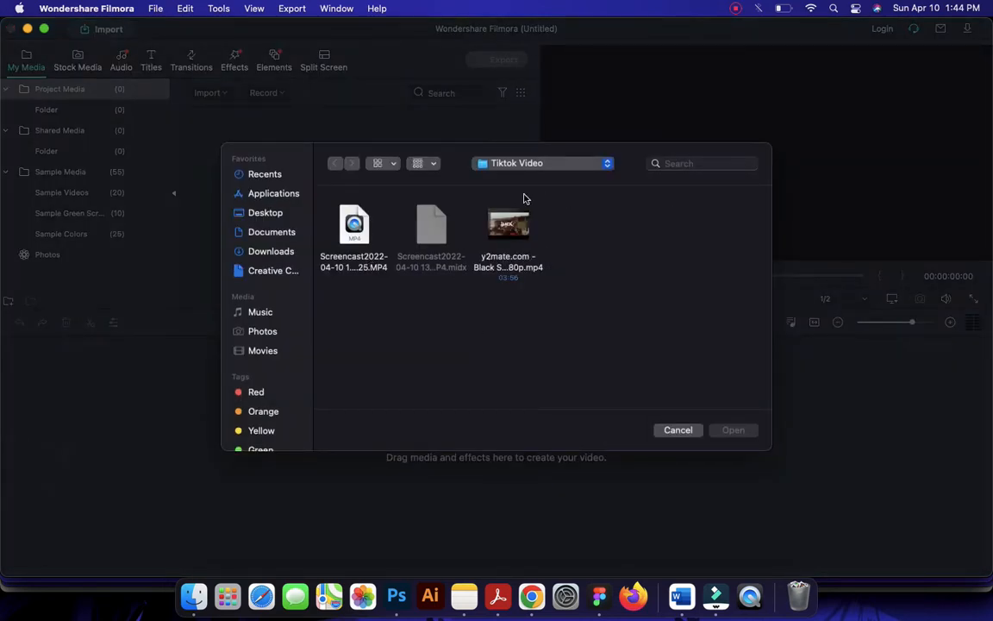
click(507, 224)
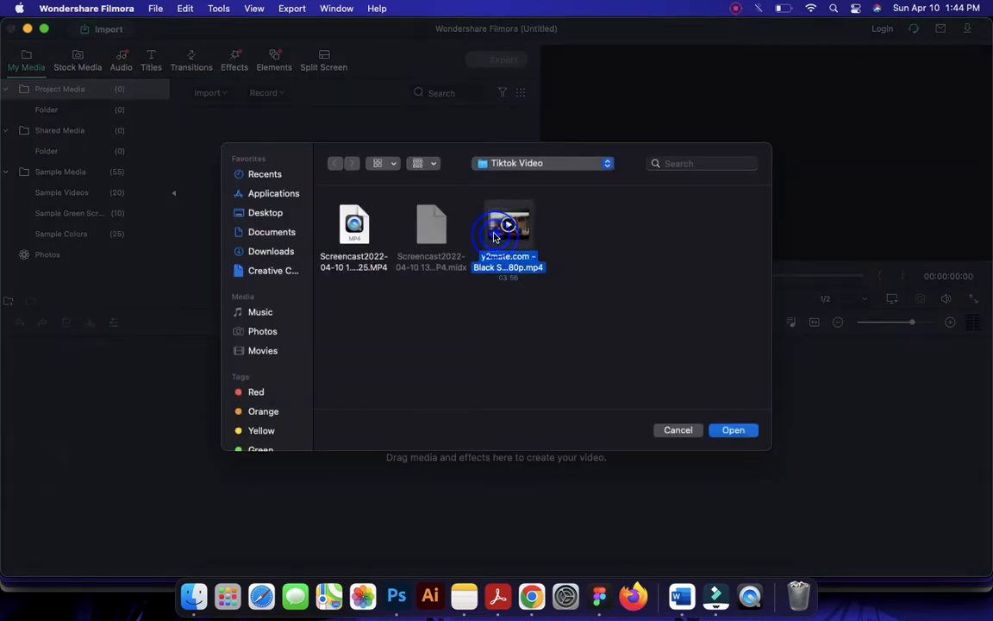
click(731, 430)
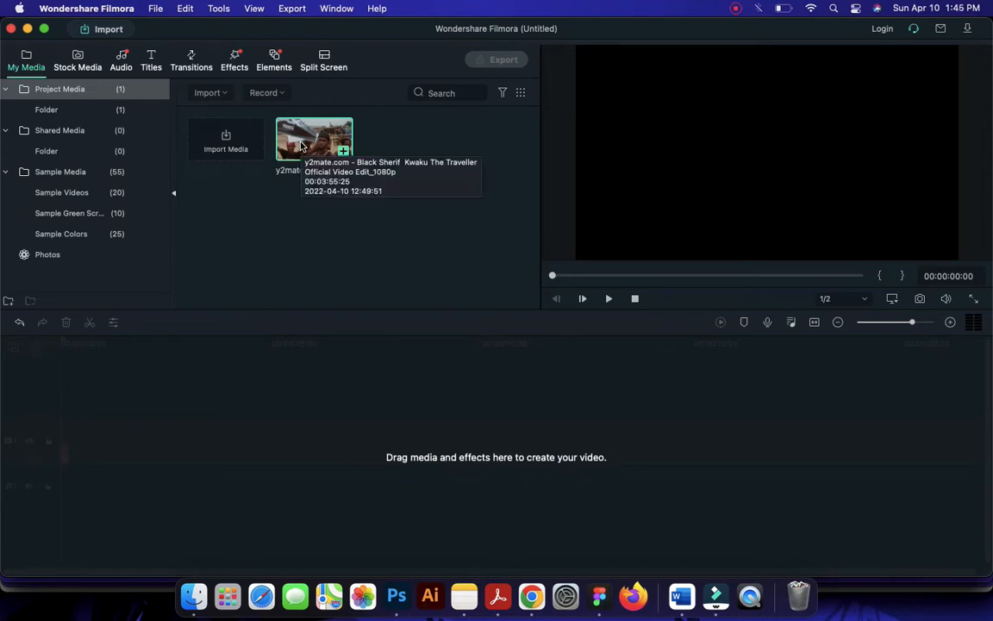
drag(301, 147, 63, 450)
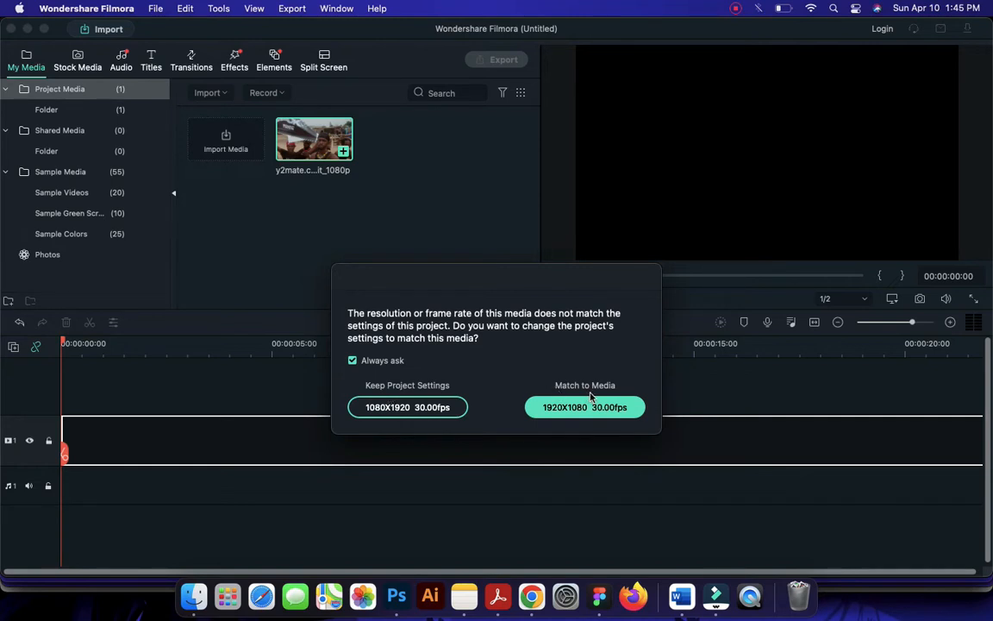
click(411, 407)
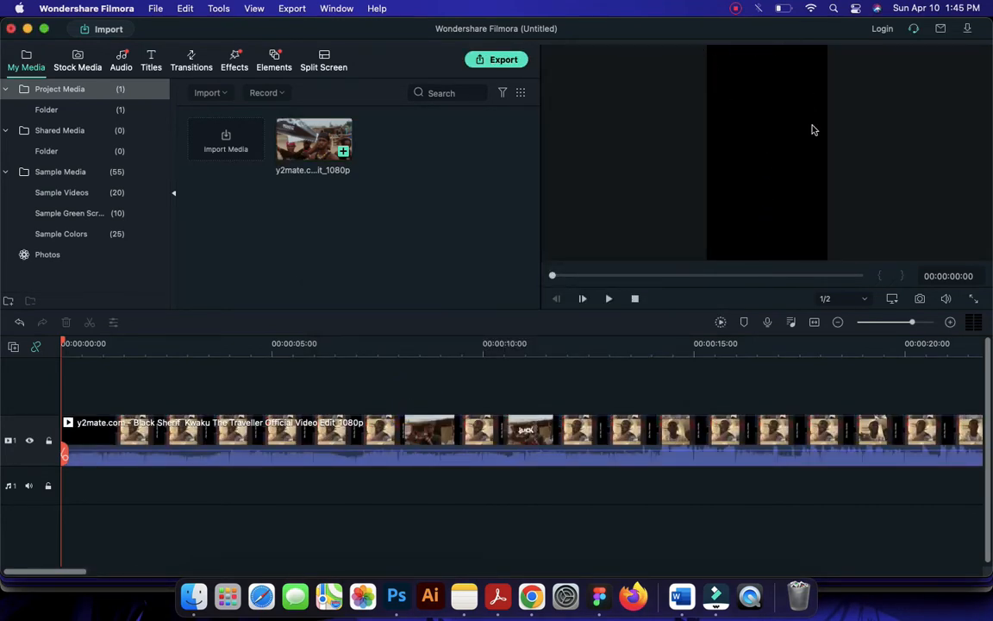
Crop the music video clip on the timeline to a 9:16 ratio, checking the framing on a frame around 32 seconds
click(304, 440)
double_click(305, 441)
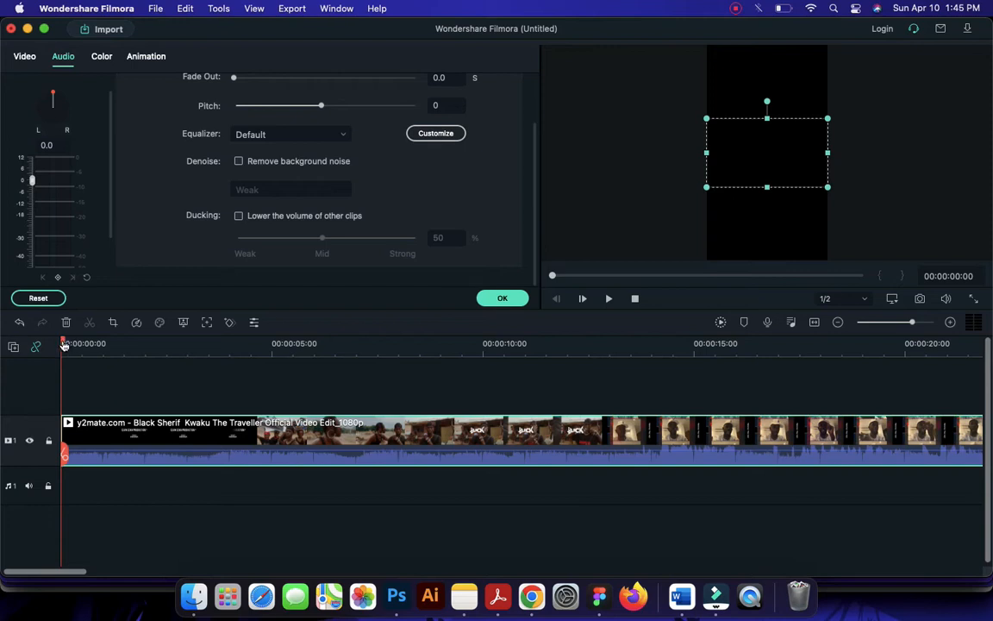
click(69, 344)
drag(68, 344, 512, 335)
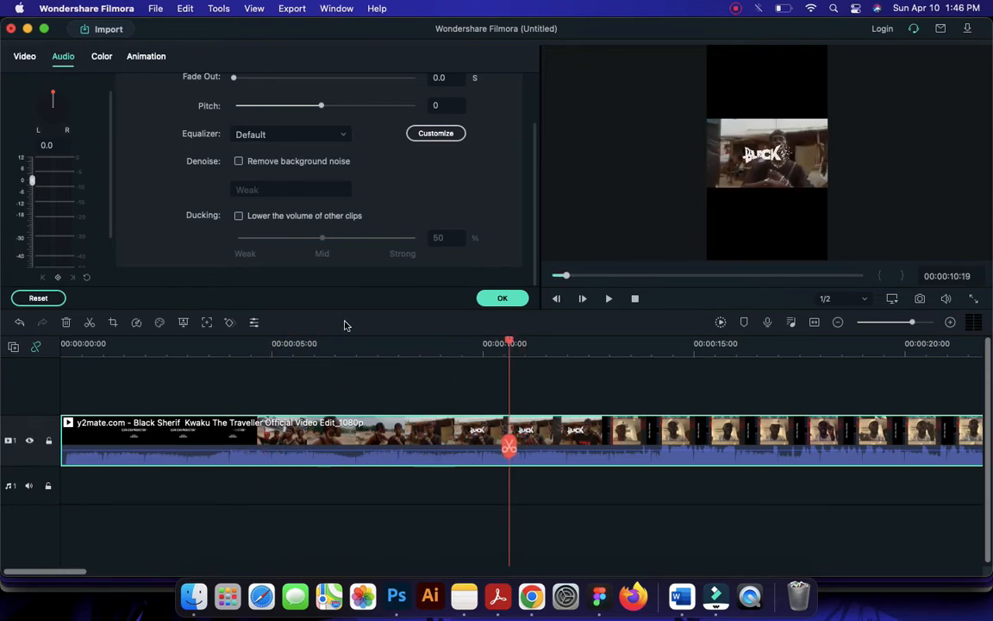
click(112, 322)
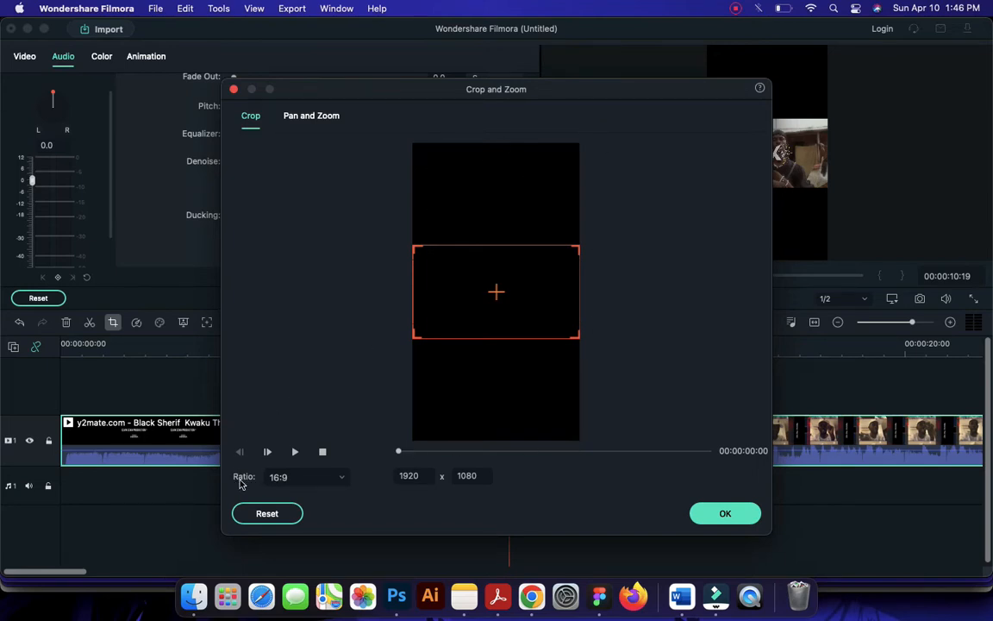
click(293, 478)
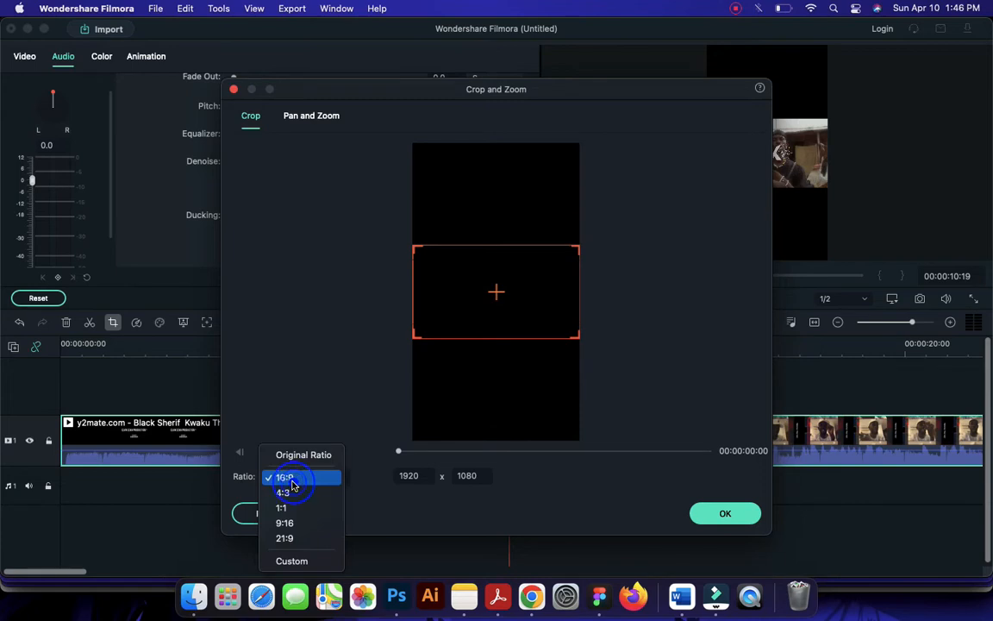
click(291, 523)
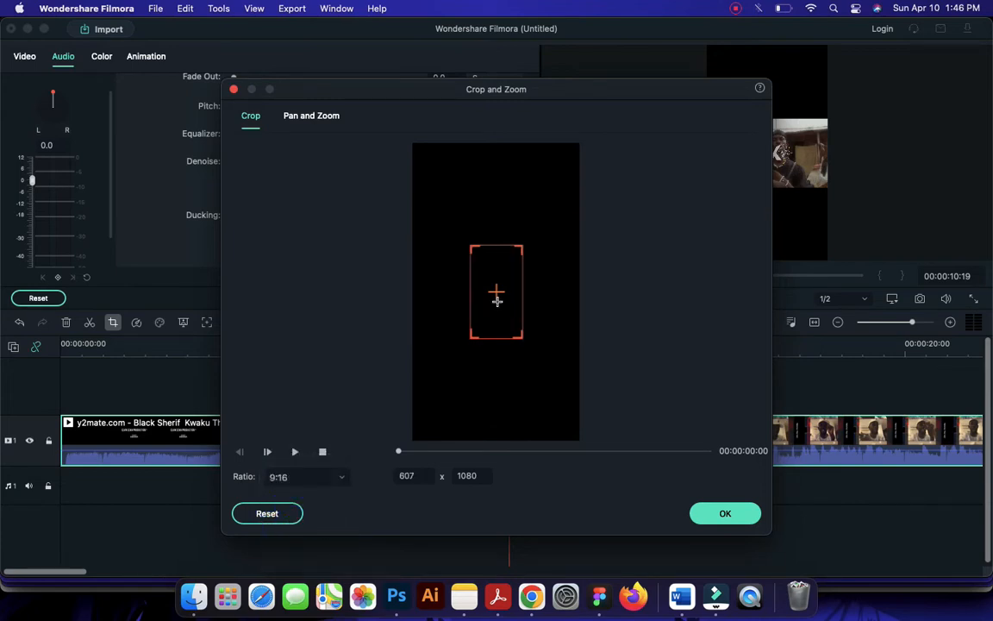
drag(401, 450, 438, 453)
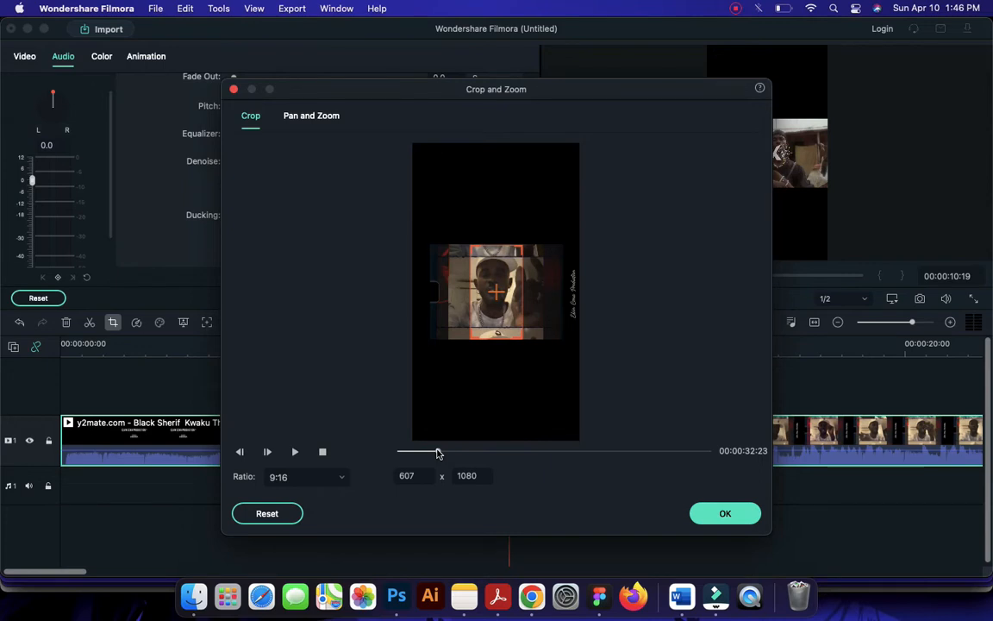
click(725, 515)
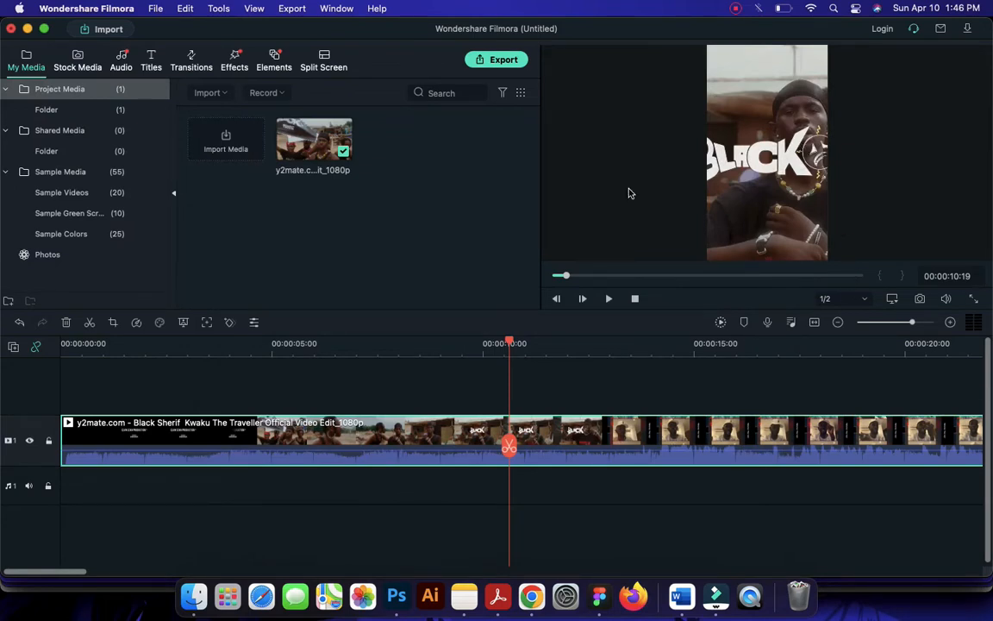
Review the cropped clip at about 5 seconds and play it from about 13 to 15 seconds
click(274, 345)
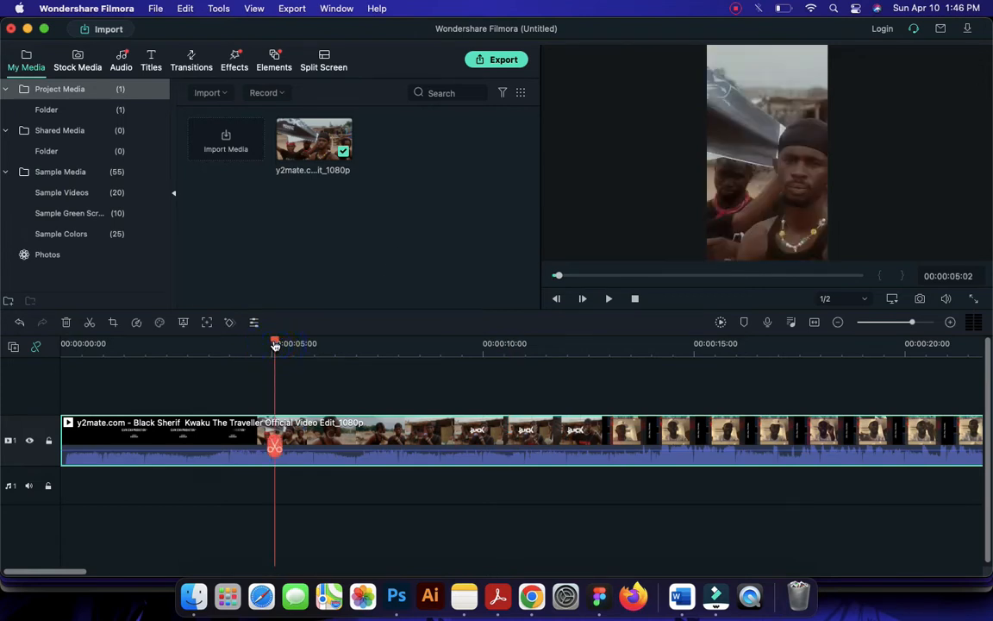
drag(270, 345, 263, 368)
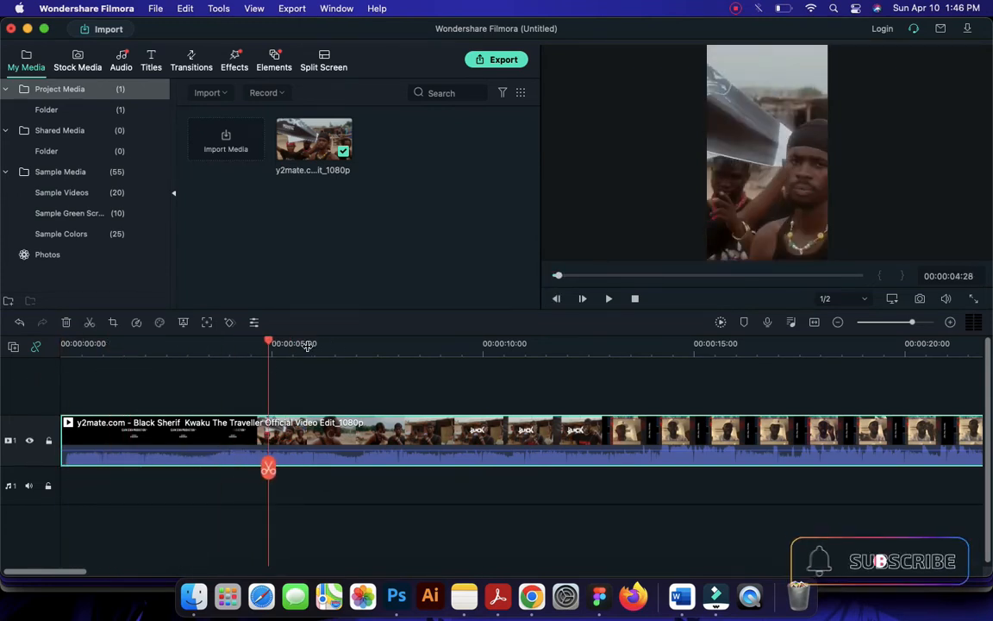
click(271, 342)
drag(271, 342, 634, 345)
key(space)
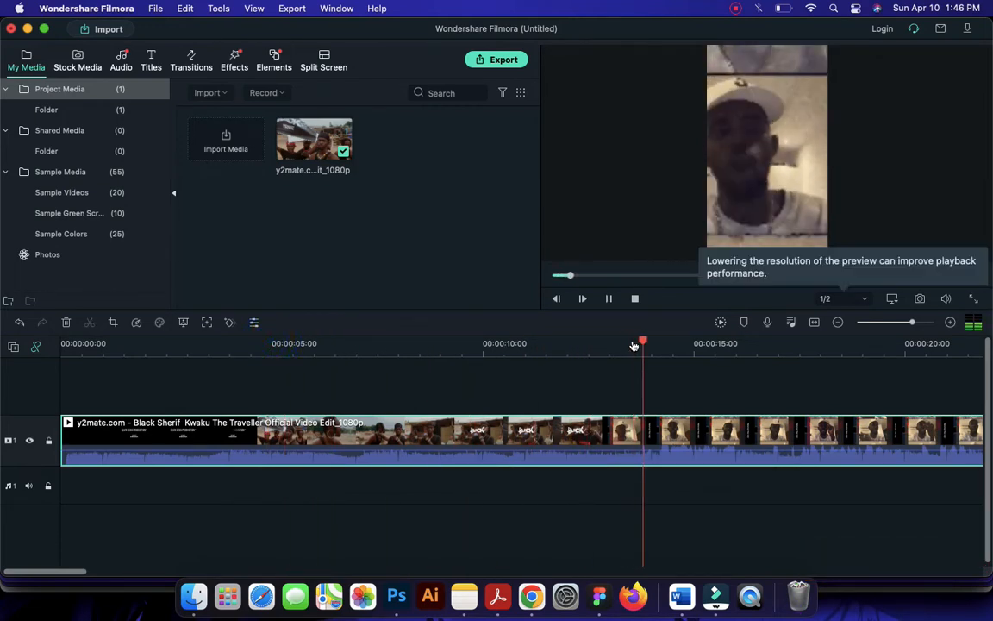
key(space)
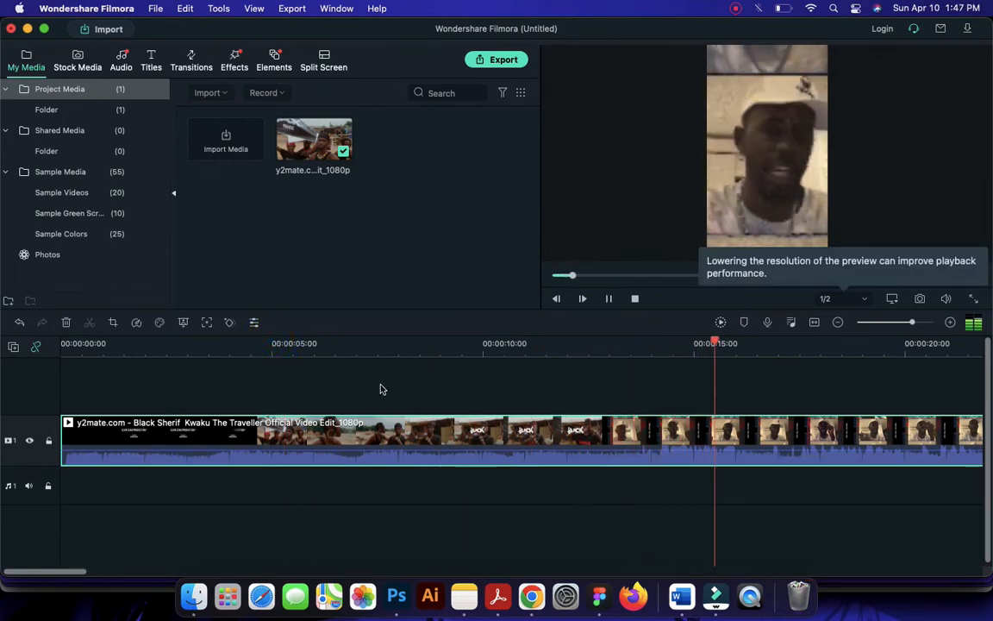
Scrub and replay the music video between about 25 and 29 seconds to find where the wanted section starts
drag(26, 574, 2, 575)
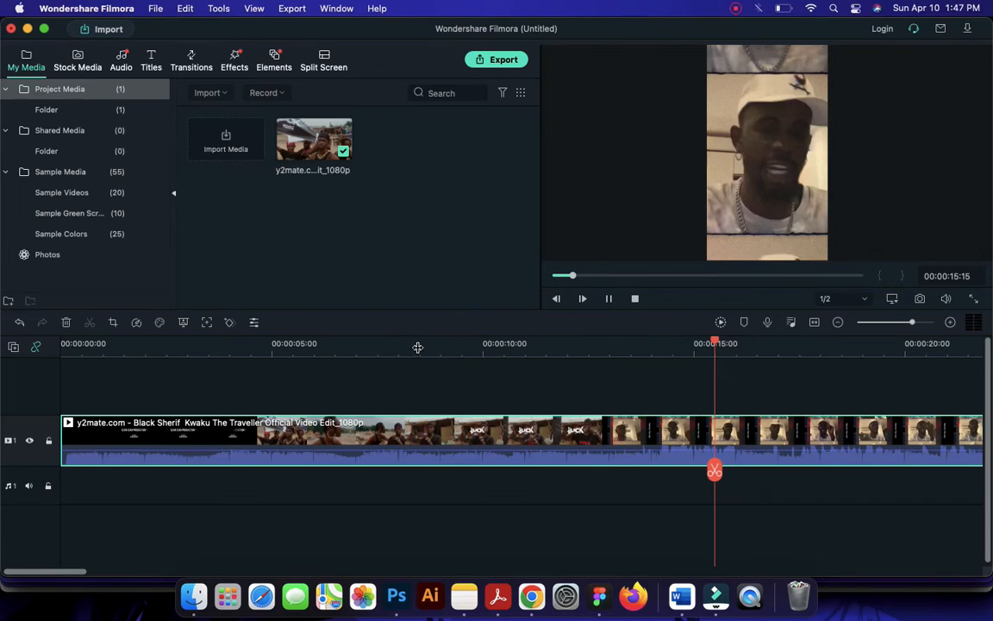
drag(466, 344, 134, 362)
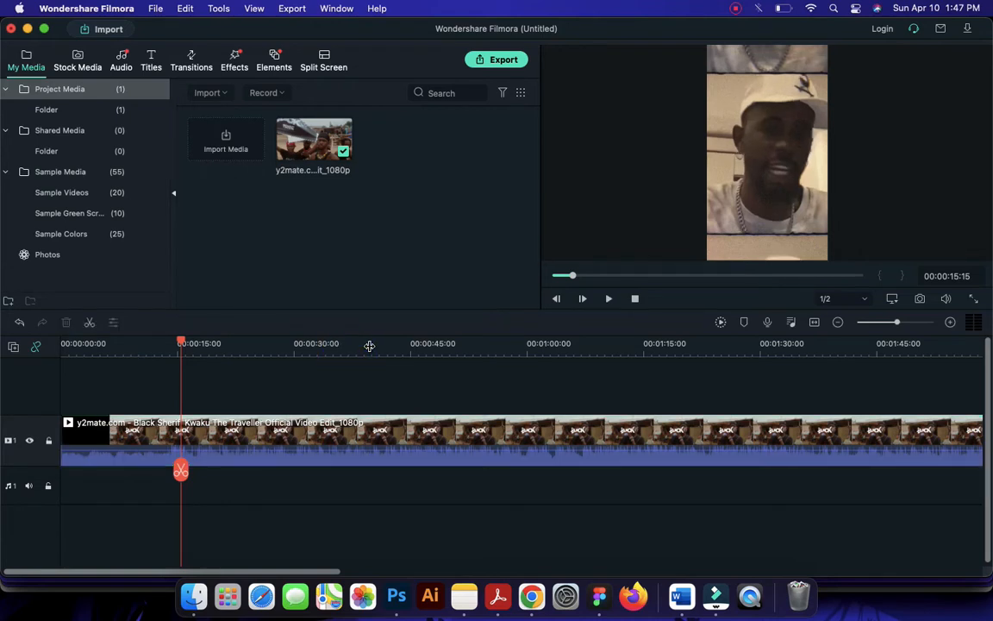
drag(371, 349, 313, 349)
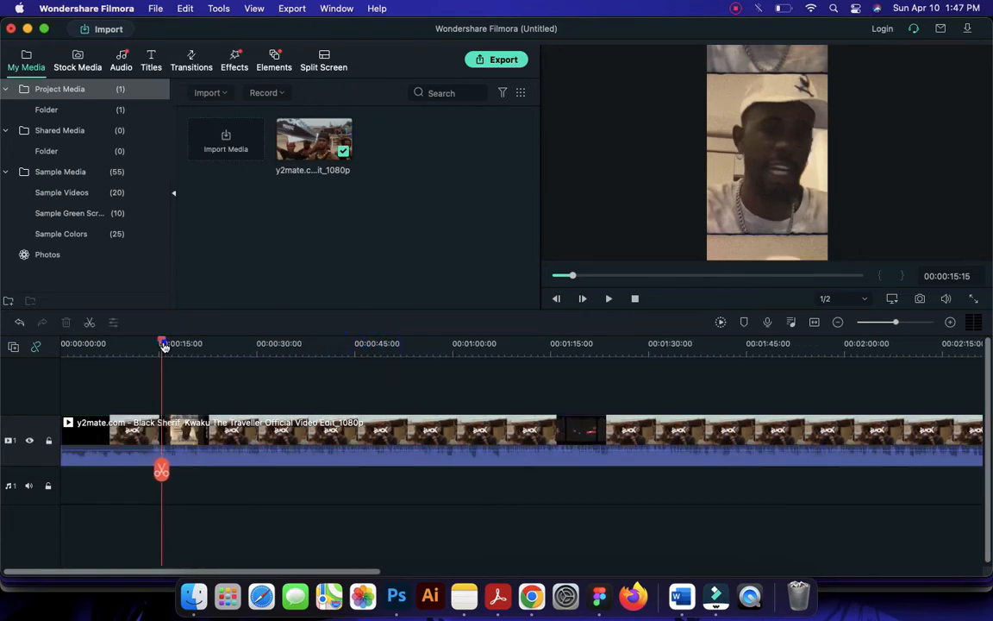
drag(164, 346, 227, 343)
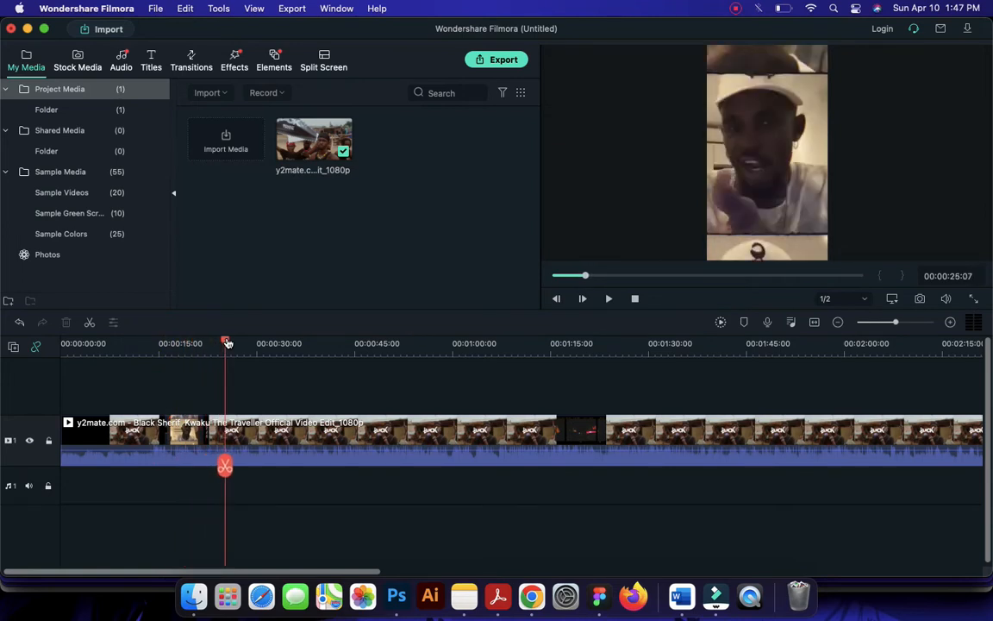
key(space)
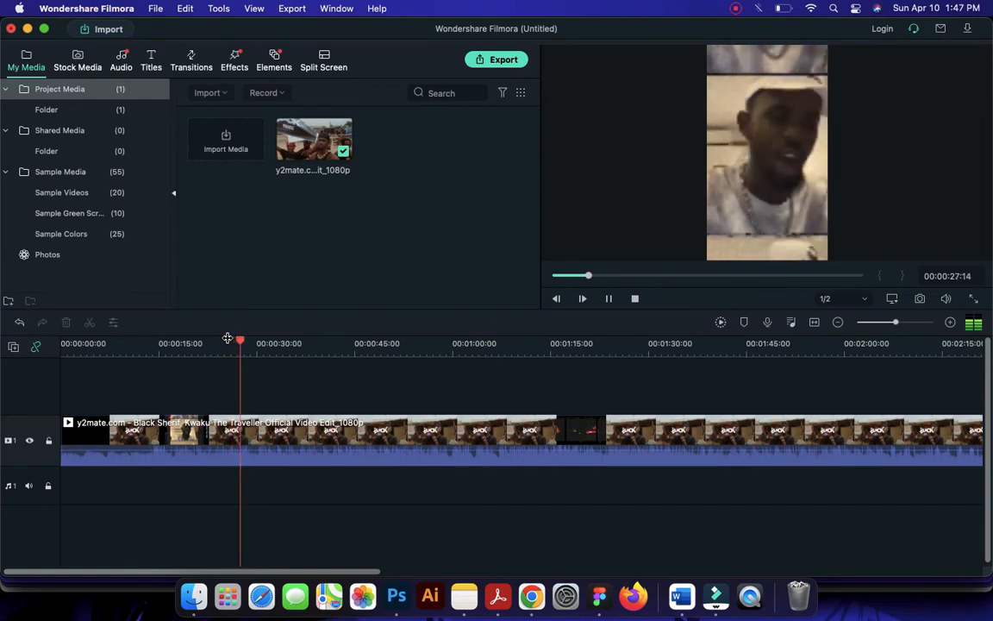
key(space)
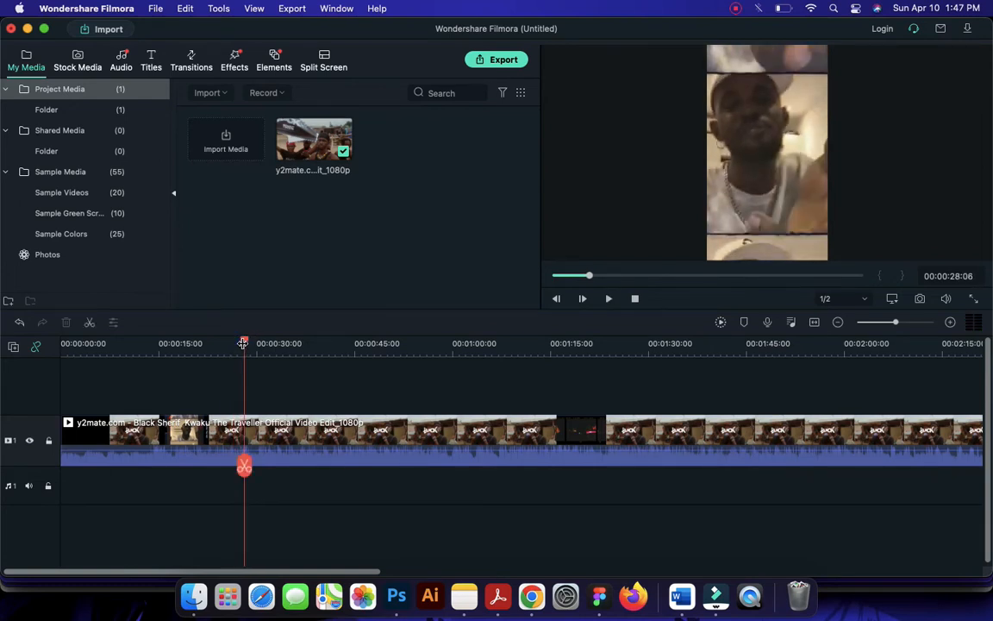
drag(243, 347, 232, 345)
key(space)
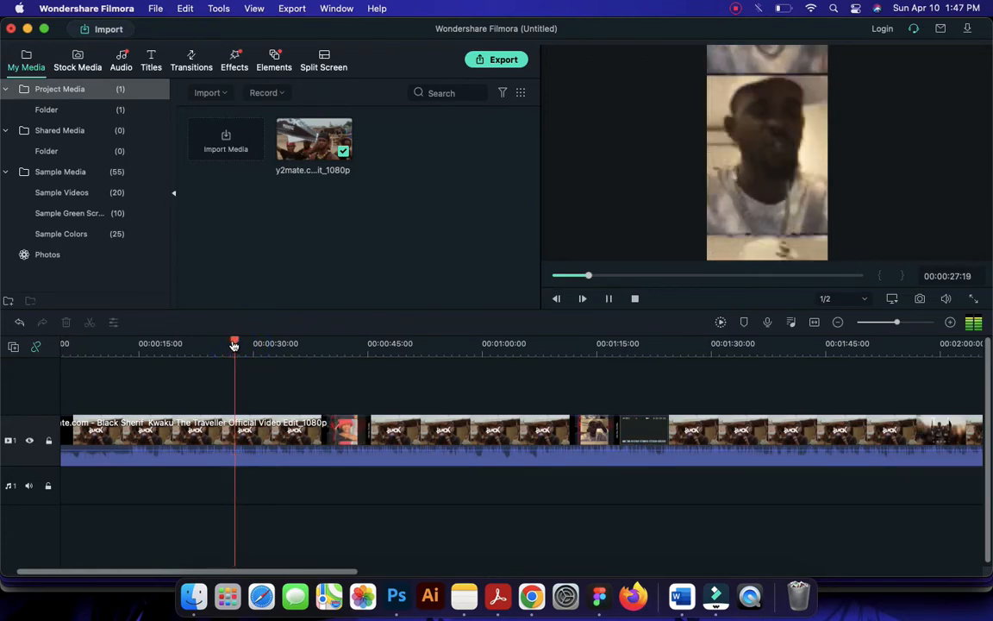
key(space)
drag(213, 347, 260, 351)
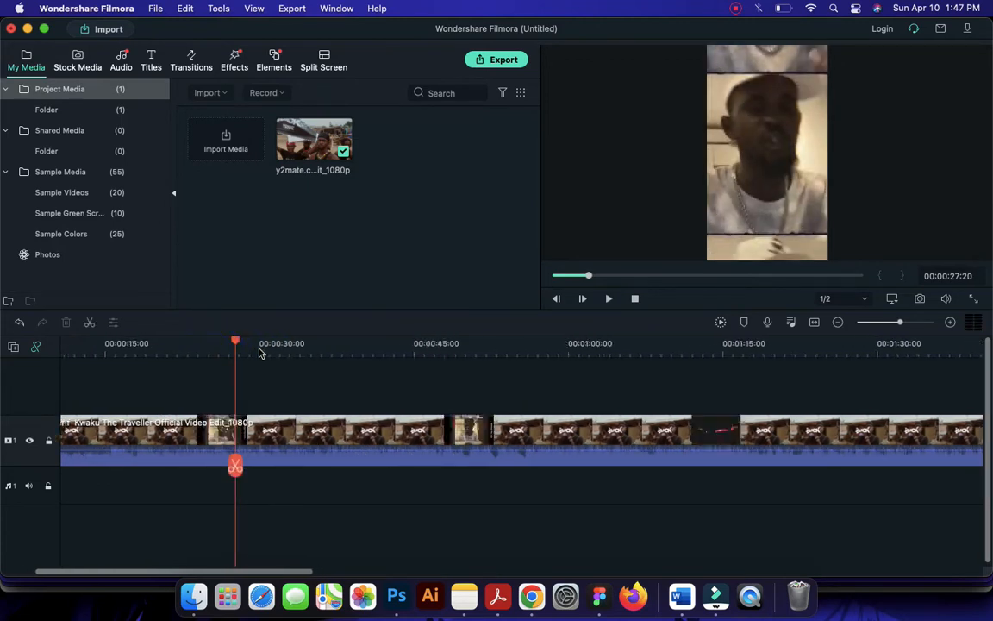
click(212, 345)
key(space)
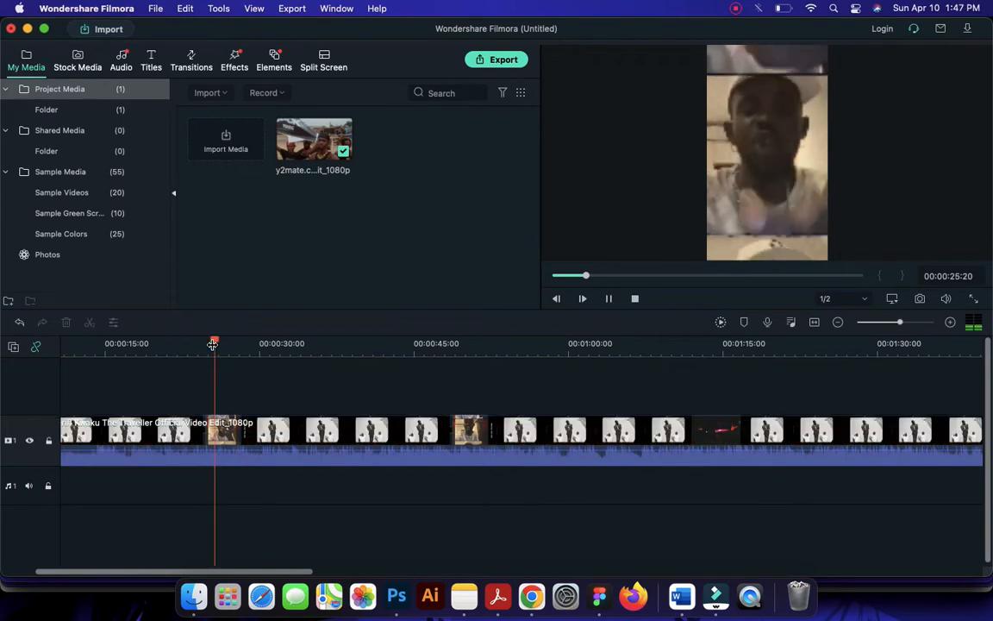
click(212, 345)
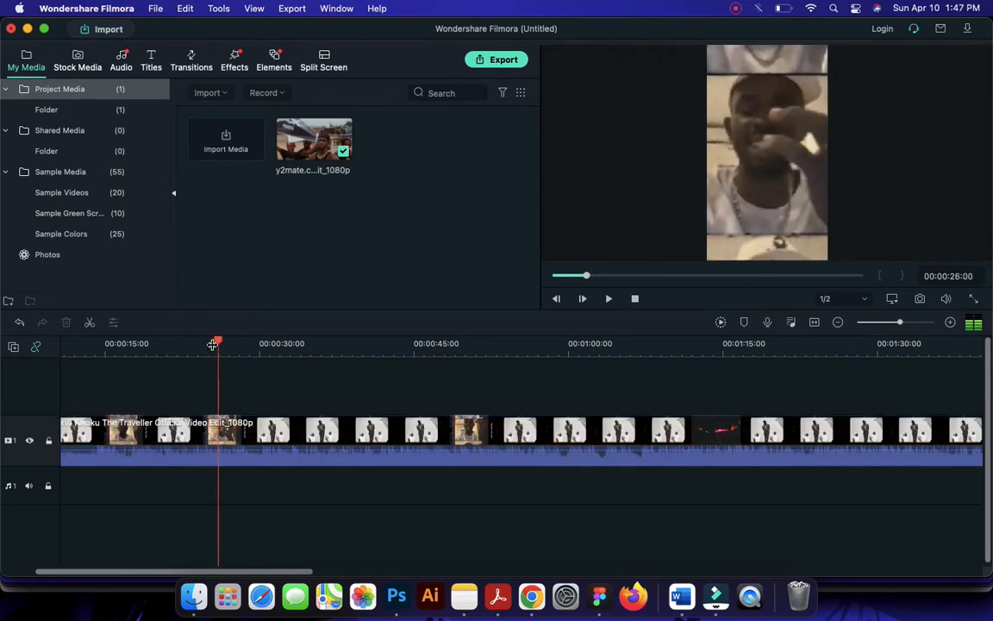
key(space)
key(space)
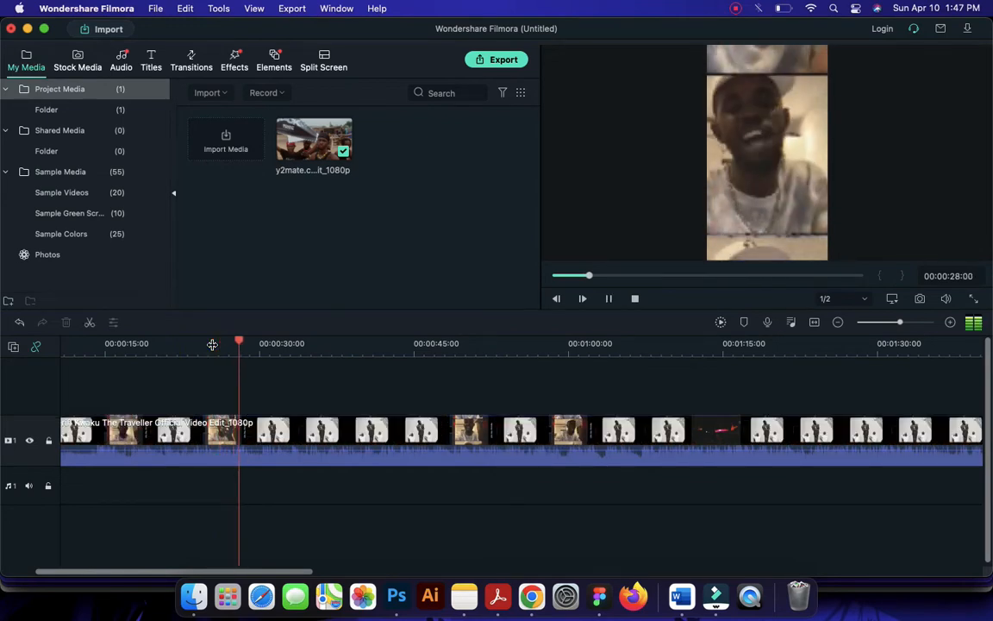
key(space)
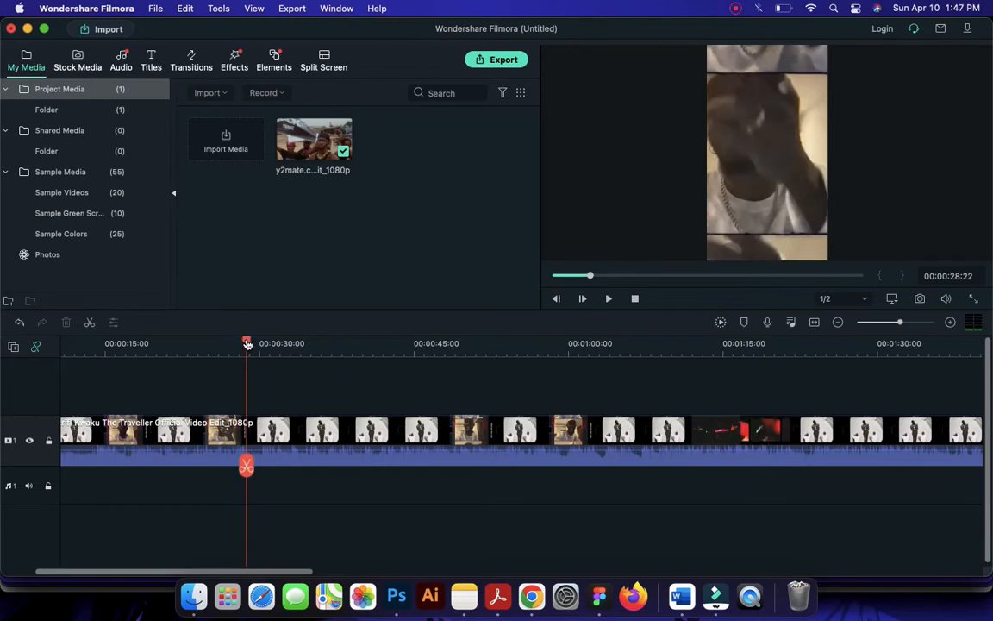
drag(247, 343, 245, 343)
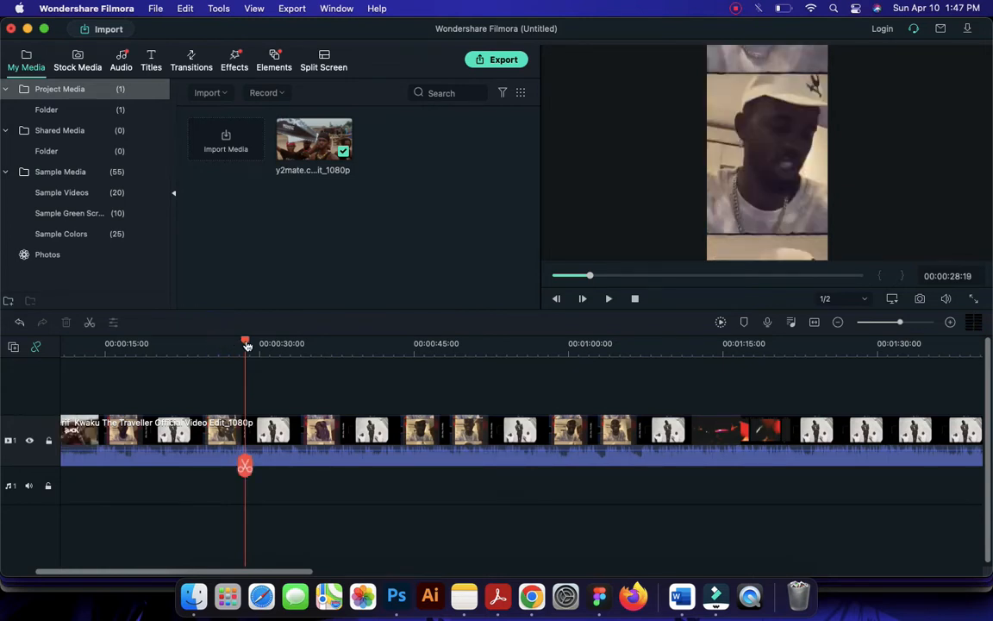
Play from about 25 seconds, stop at 00:00:27:11 and split the music video clip there
drag(247, 343, 215, 338)
key(space)
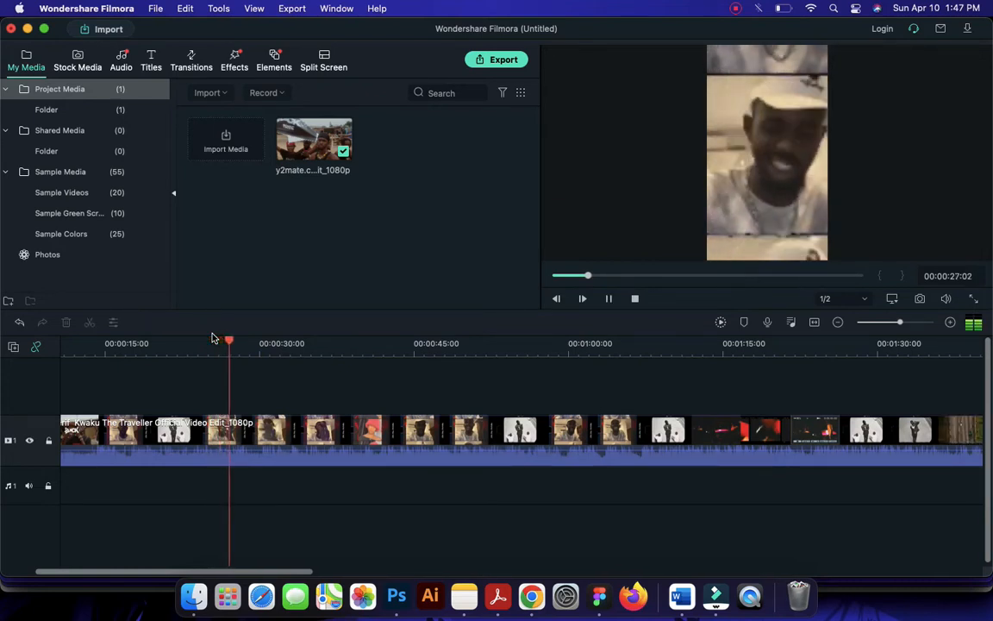
key(space)
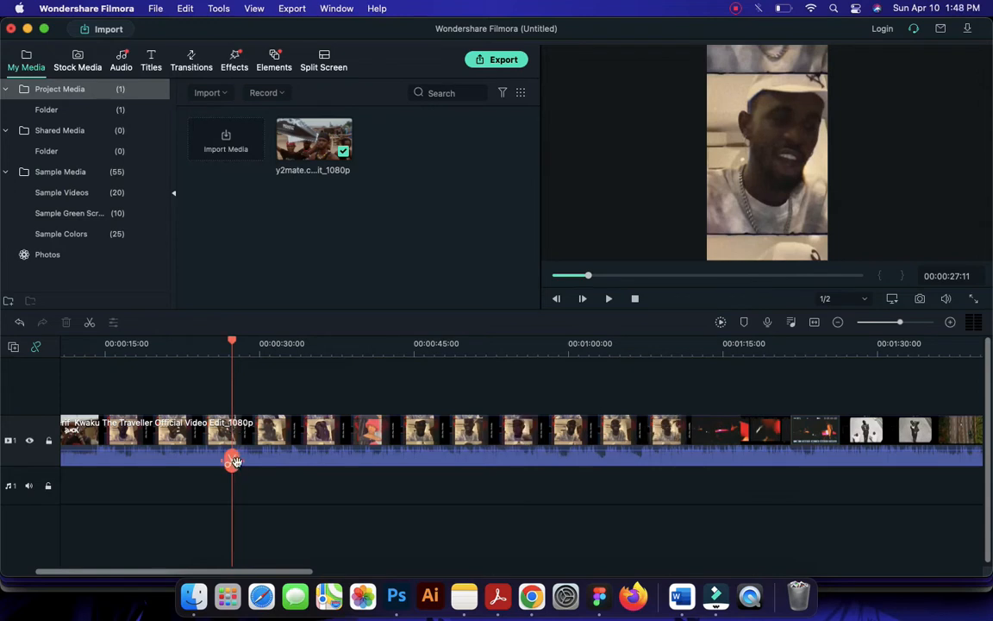
scroll(164, 450, left, 5)
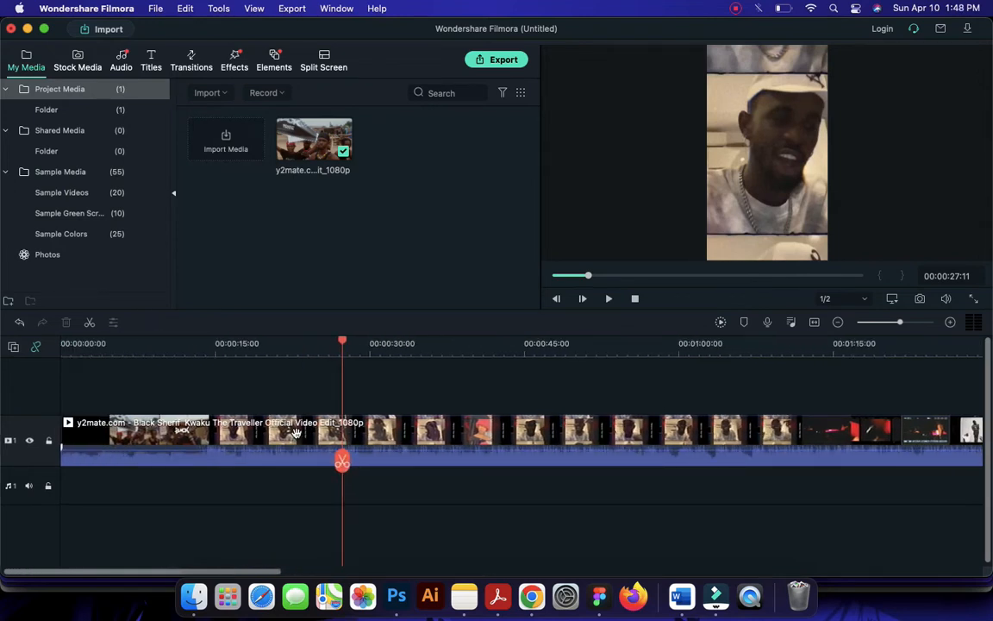
click(340, 442)
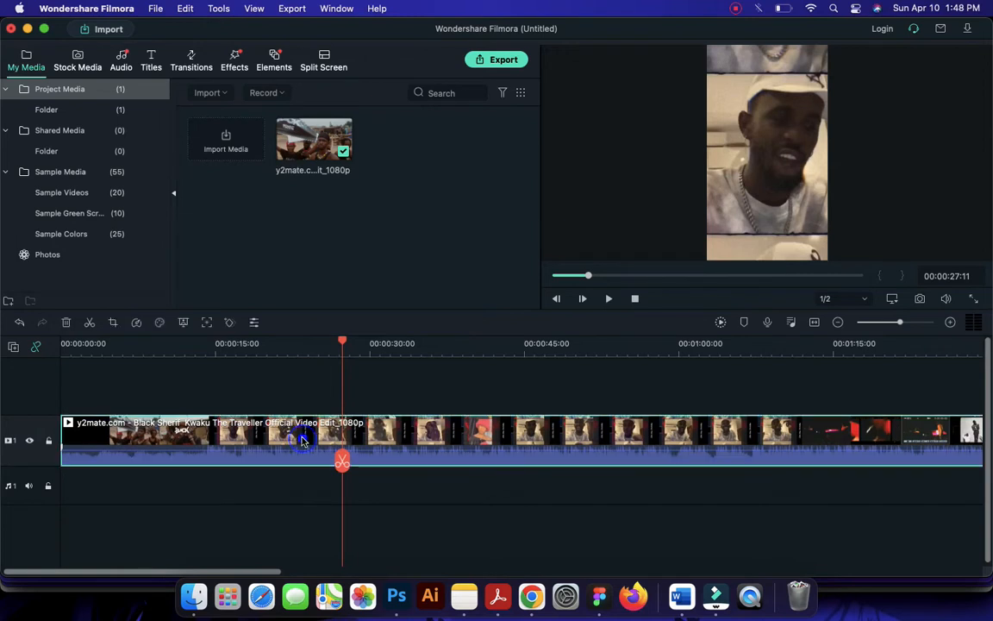
click(342, 463)
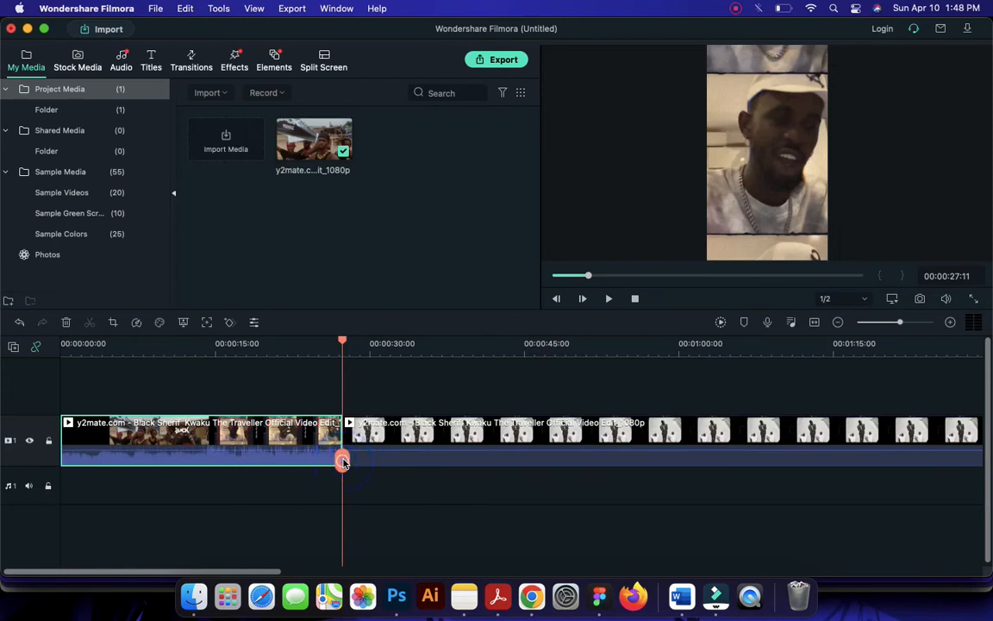
Delete the part of the clip before the split and place the remaining clip at the timeline start
click(433, 433)
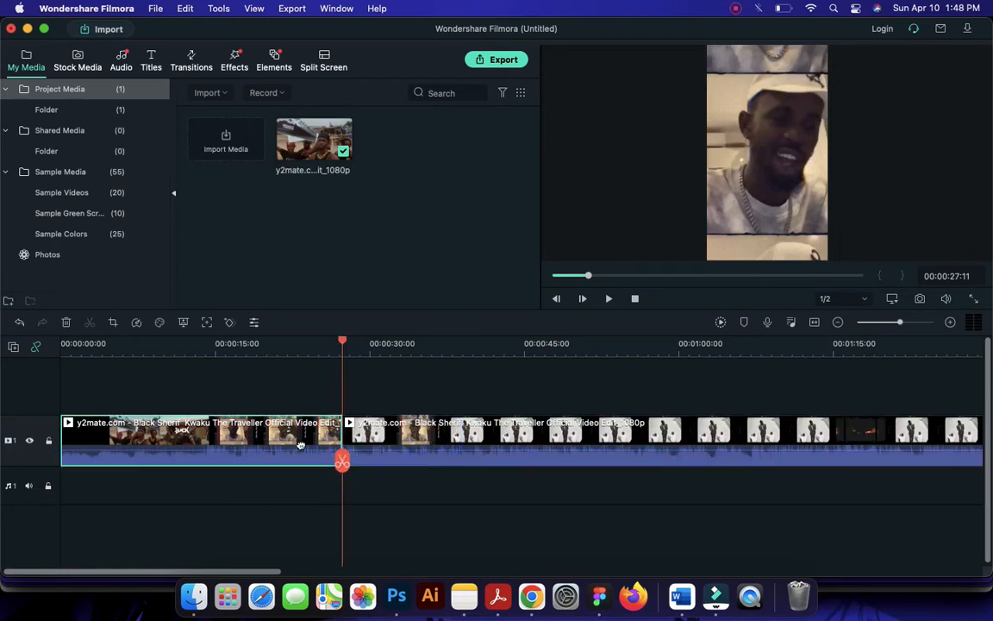
click(302, 444)
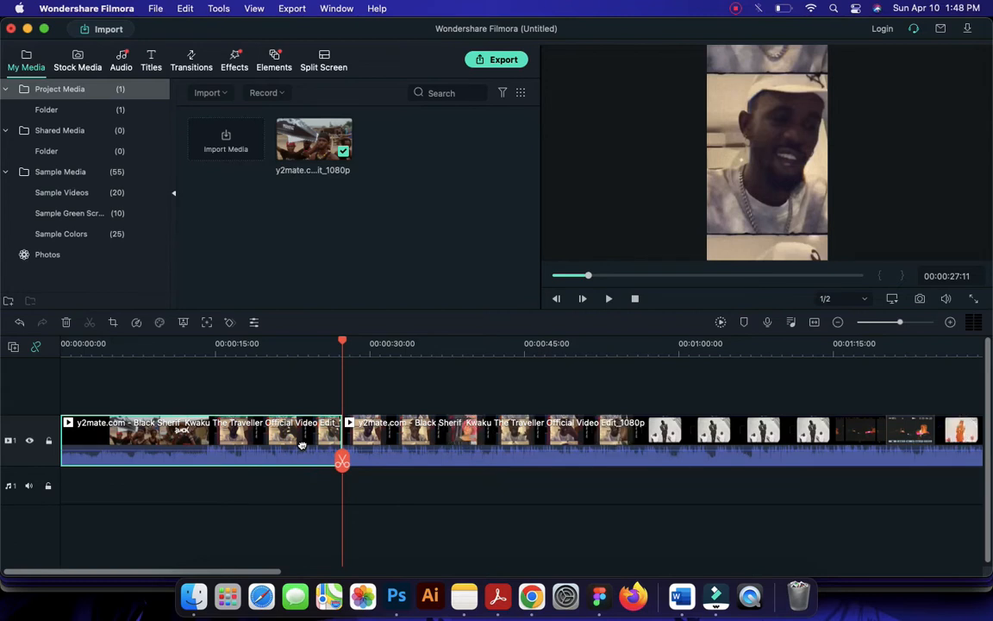
key(Delete)
drag(419, 436, 140, 447)
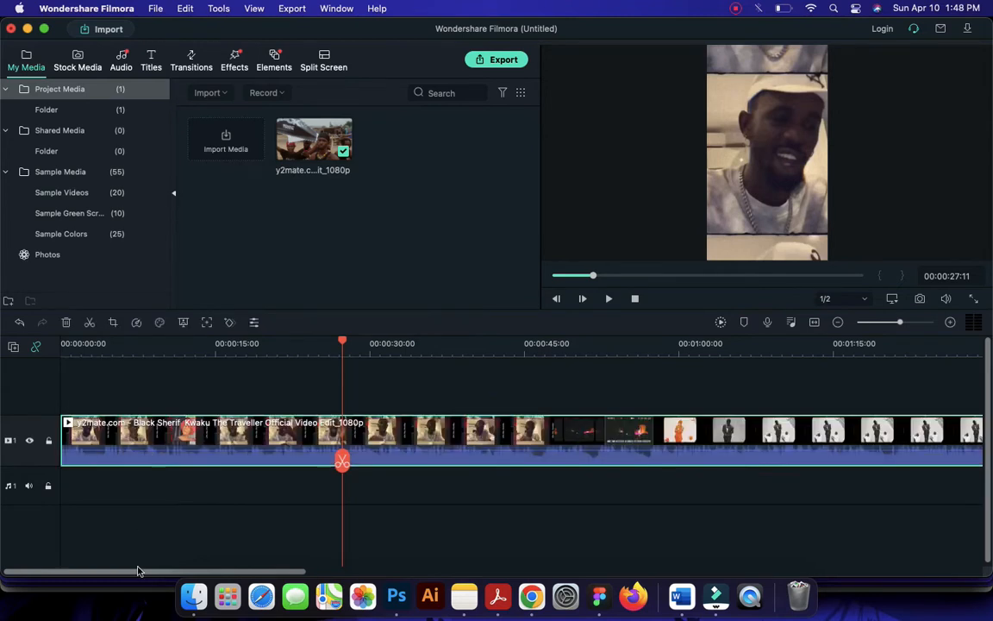
Split the remaining music video clip at 00:00:20:13
click(70, 348)
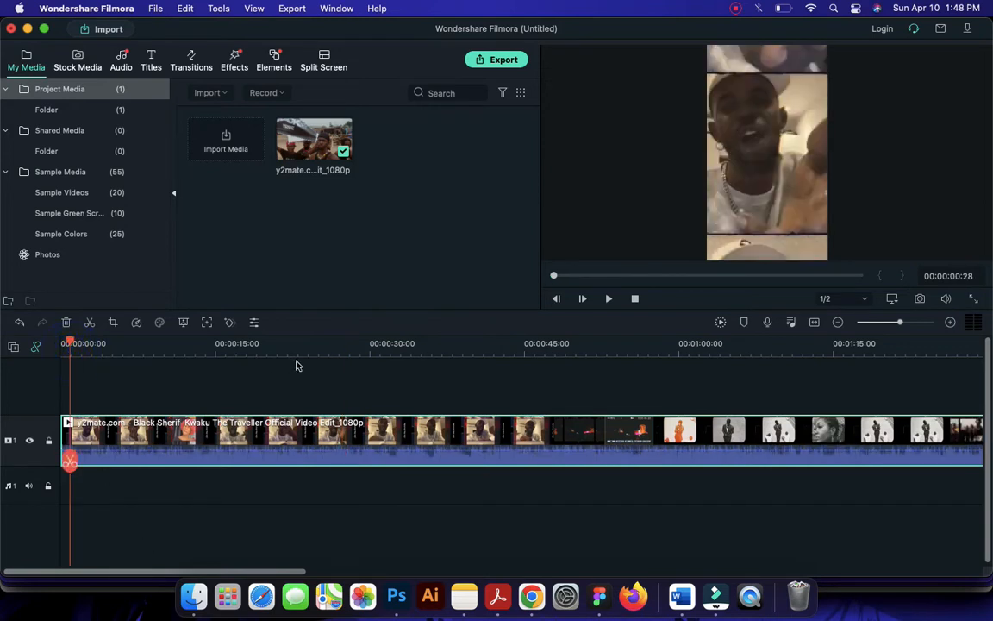
click(362, 345)
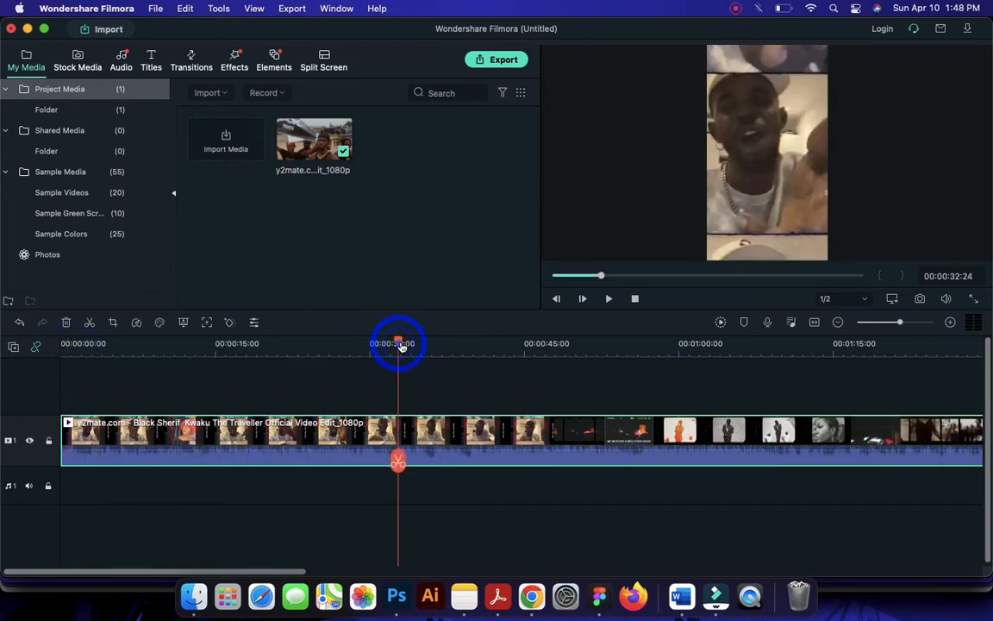
click(341, 346)
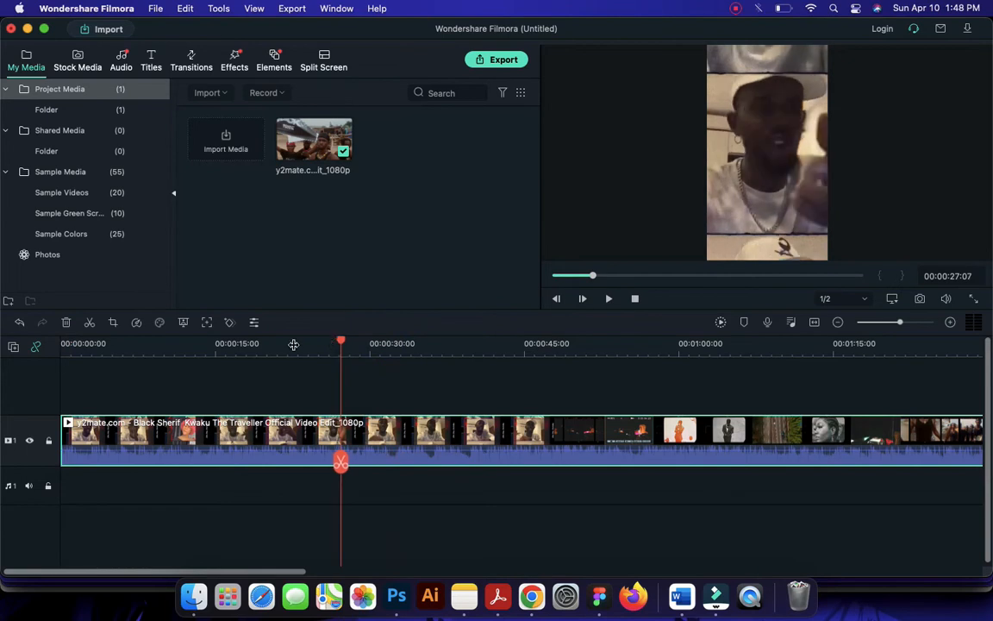
drag(293, 345, 341, 342)
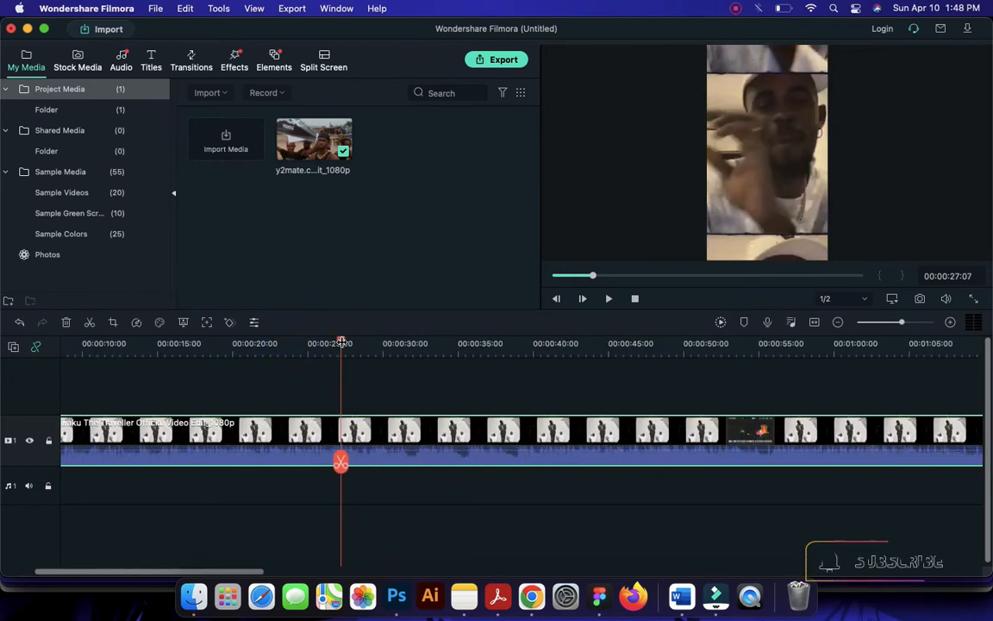
click(239, 344)
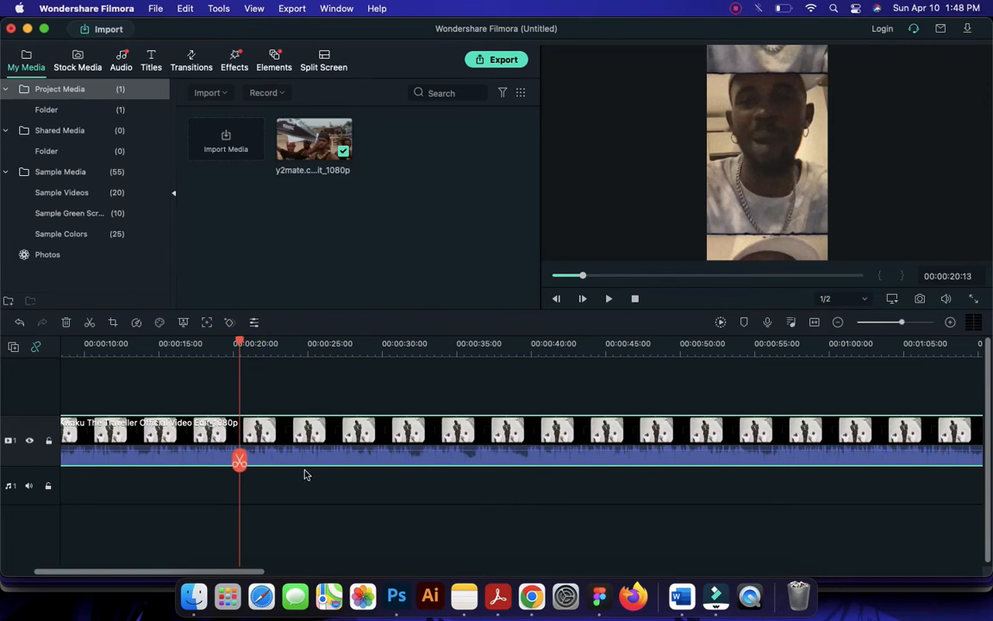
click(261, 432)
click(239, 461)
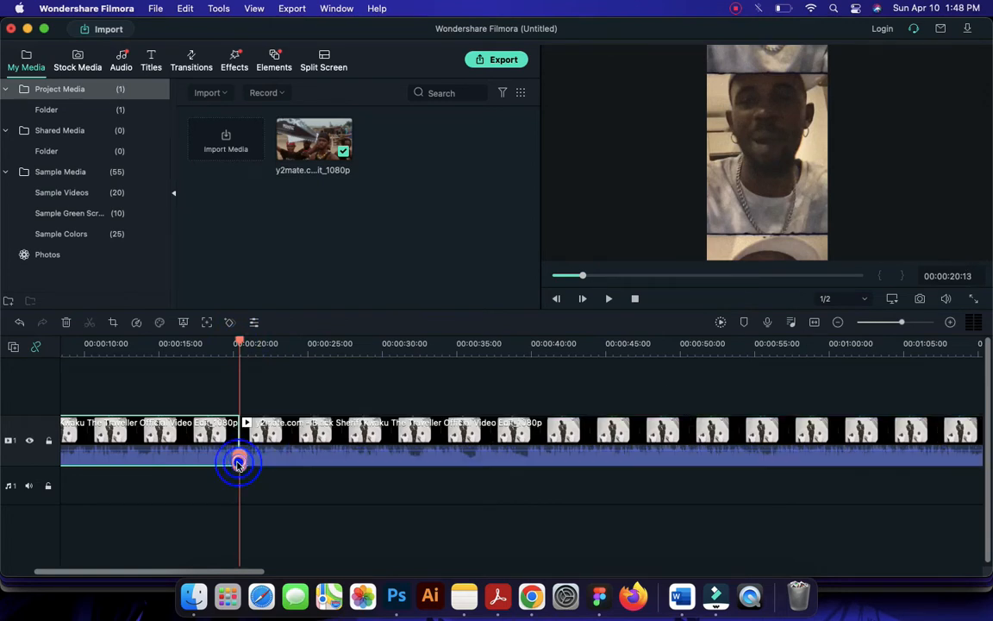
Delete the section of the music video after the split at 00:00:20:13
click(283, 446)
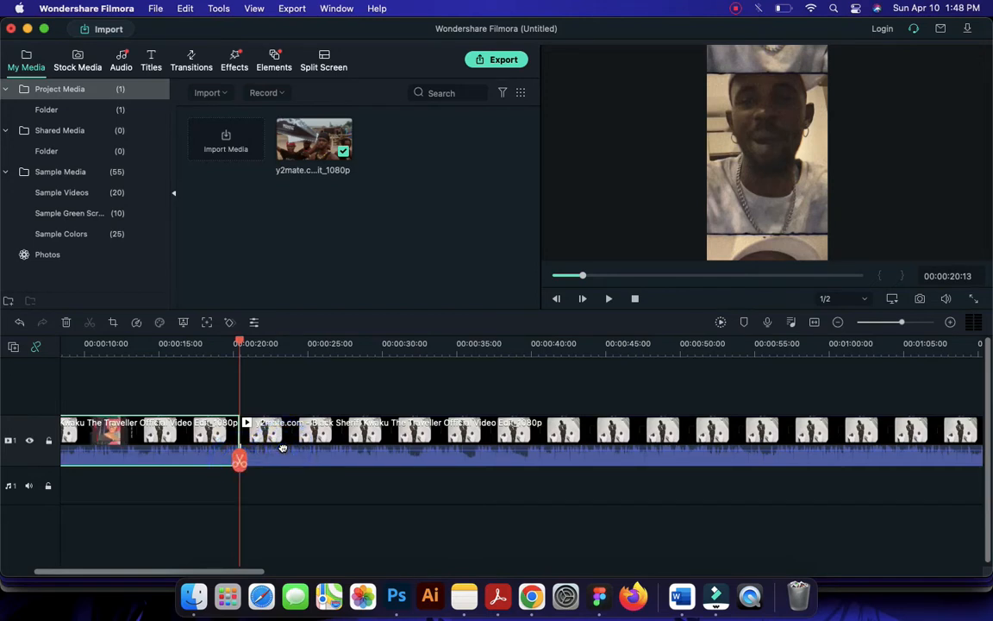
click(299, 432)
key(Delete)
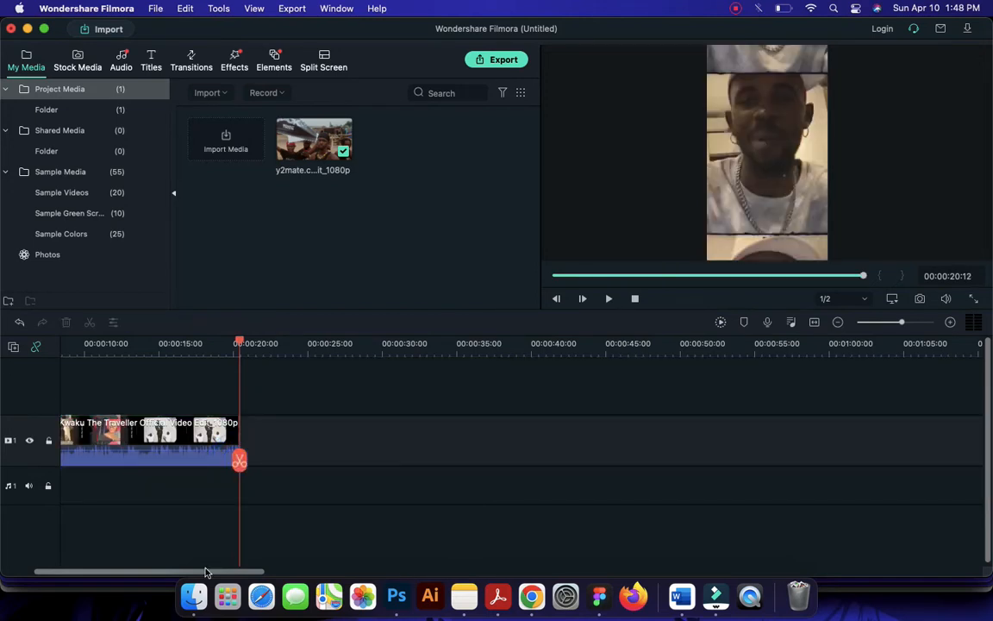
Play the trimmed clip from the beginning of the timeline to review it
drag(182, 570, 108, 576)
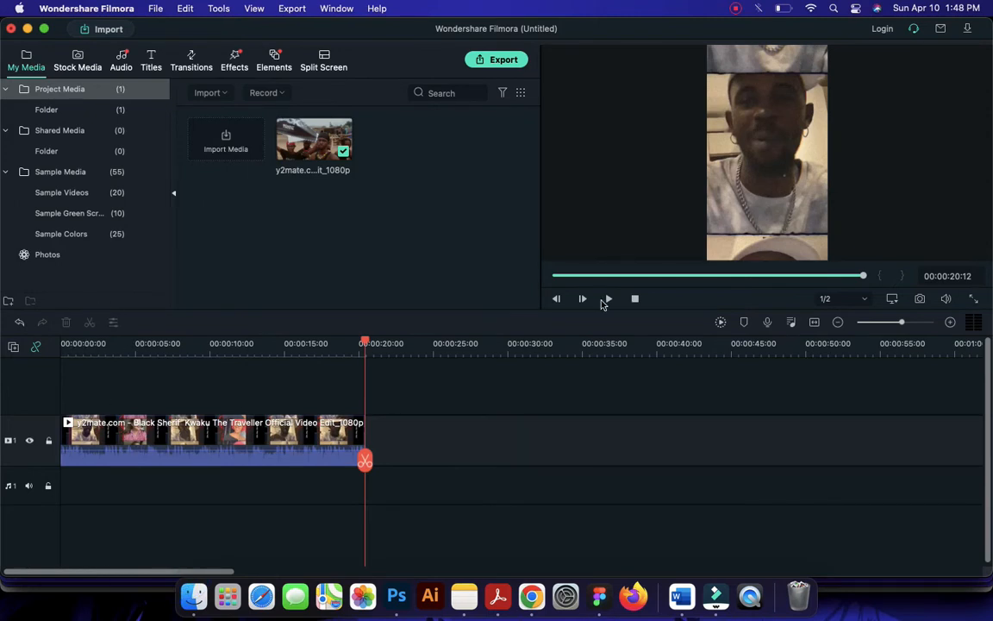
click(951, 323)
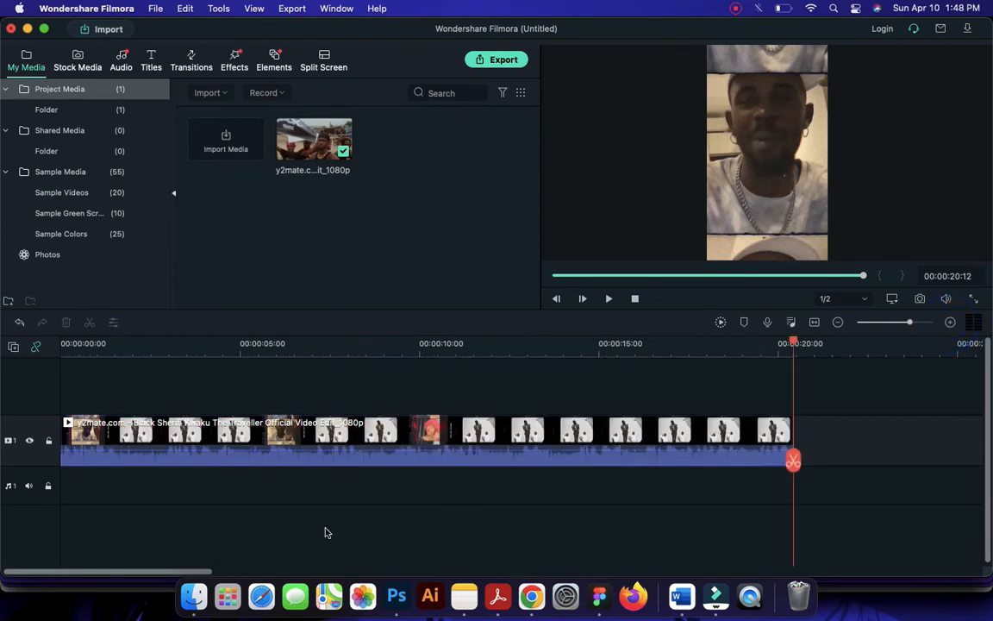
click(186, 571)
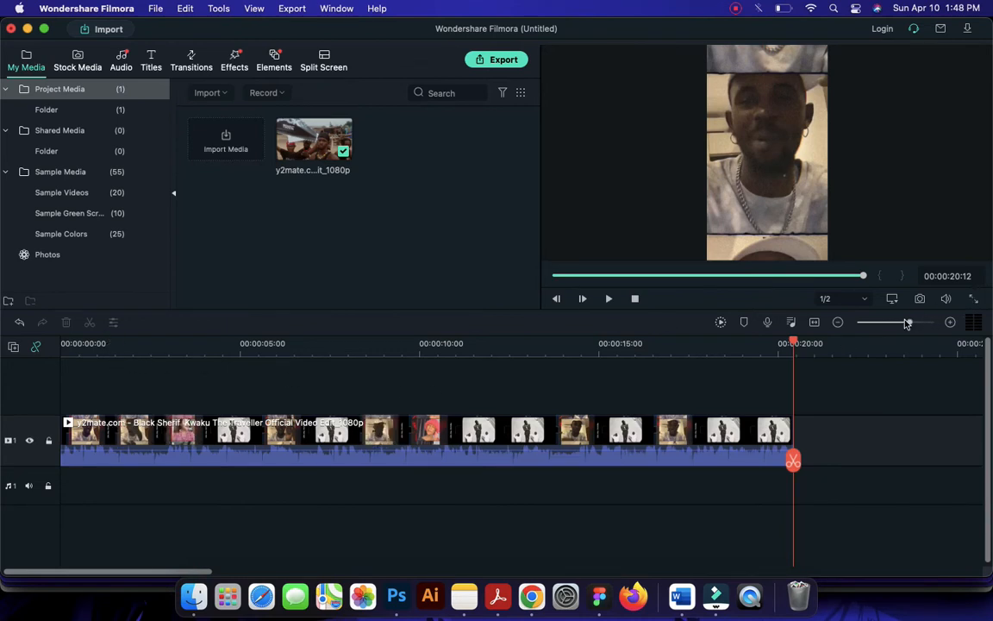
mouse_move(909, 326)
mouse_down()
mouse_move(888, 326)
mouse_move(905, 326)
mouse_up()
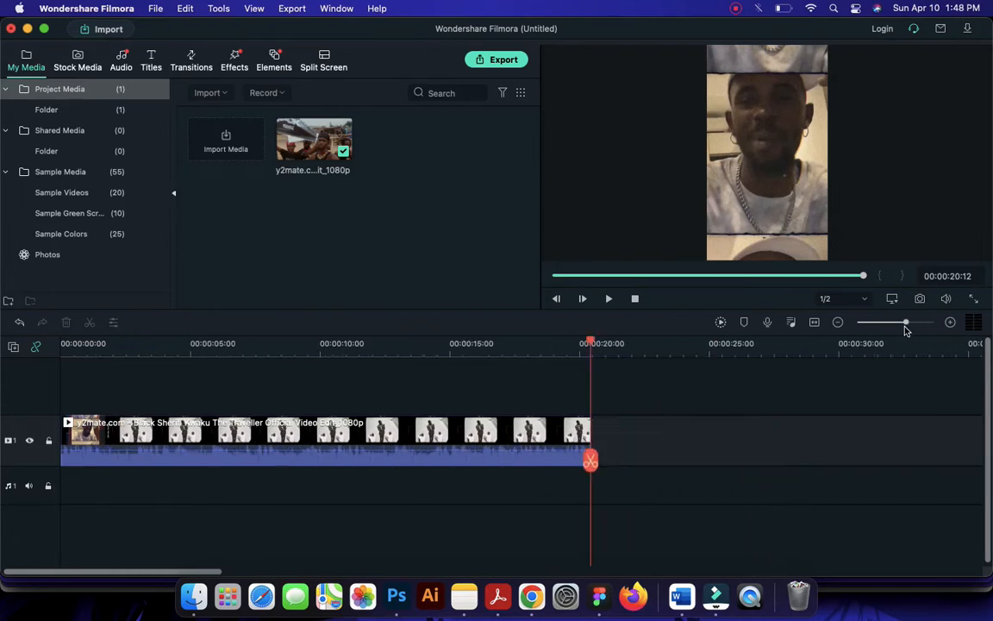
drag(594, 345, 4, 380)
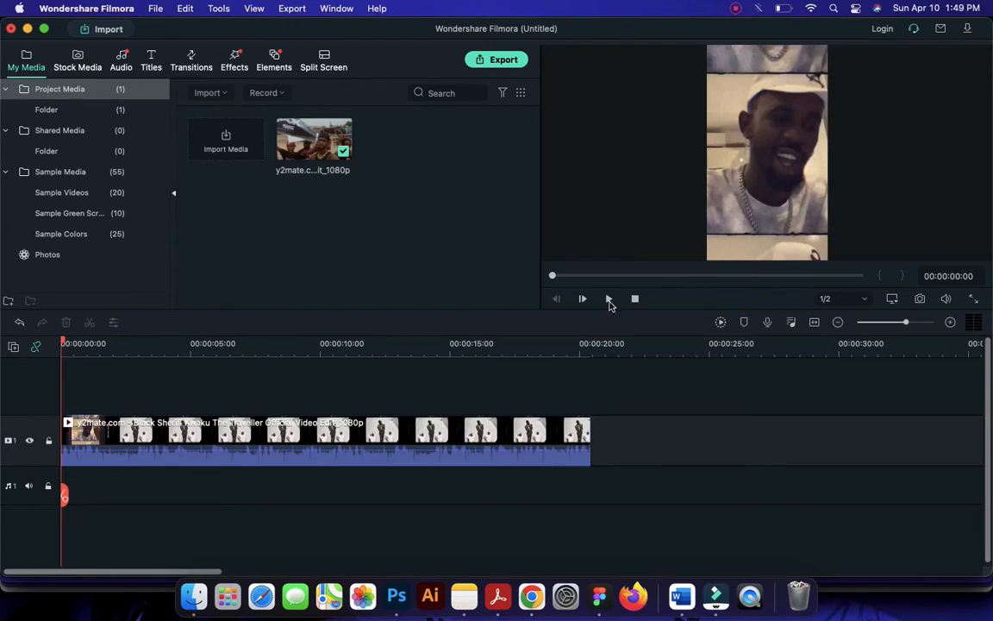
click(609, 299)
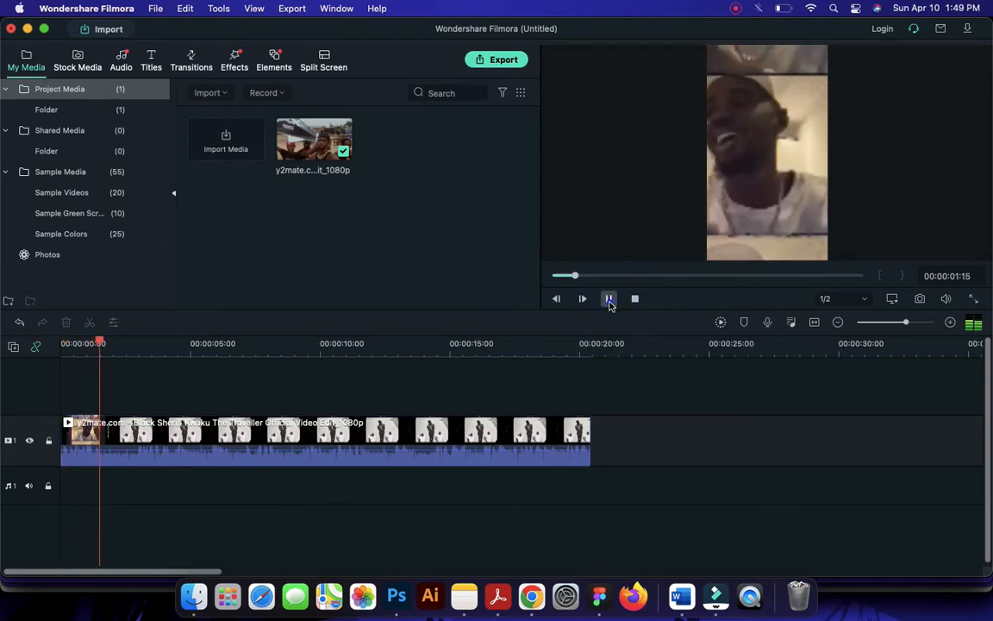
Pause the playback and look through the Titles, Lower 3rds, Custom, Openers and Plain Text title template categories
click(609, 299)
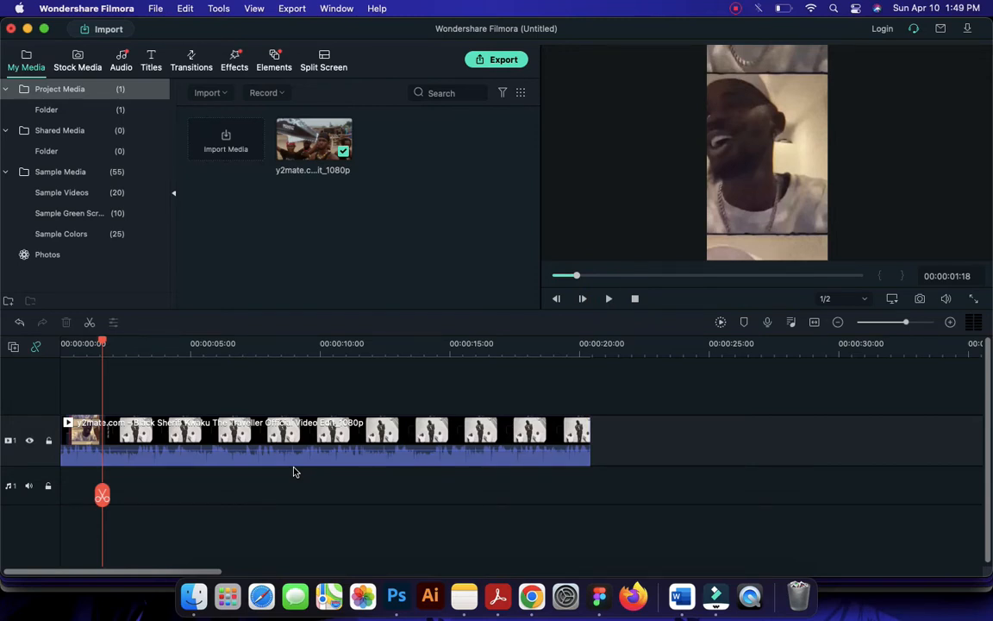
click(152, 58)
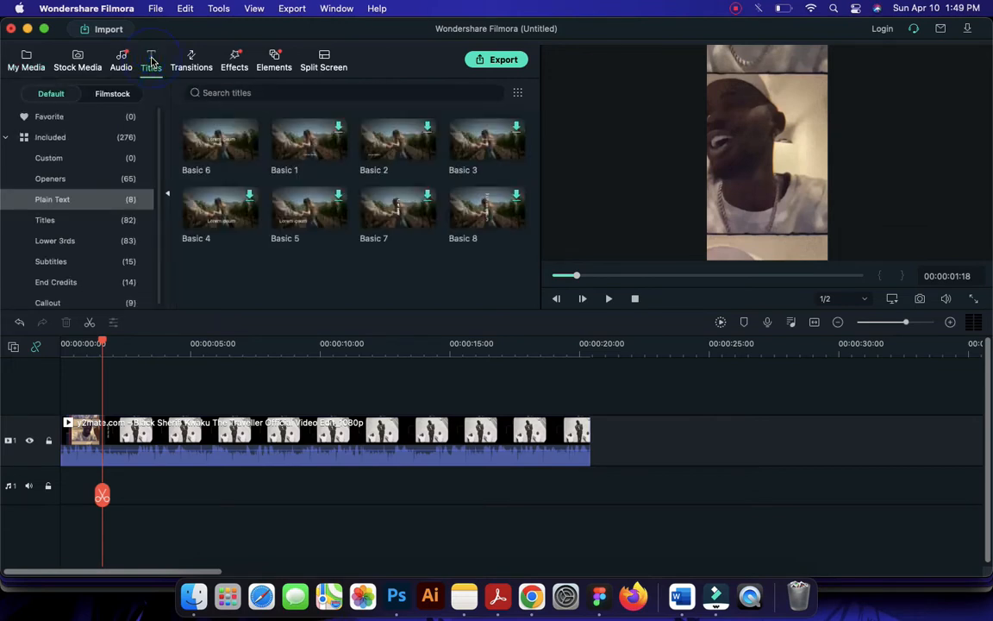
click(50, 219)
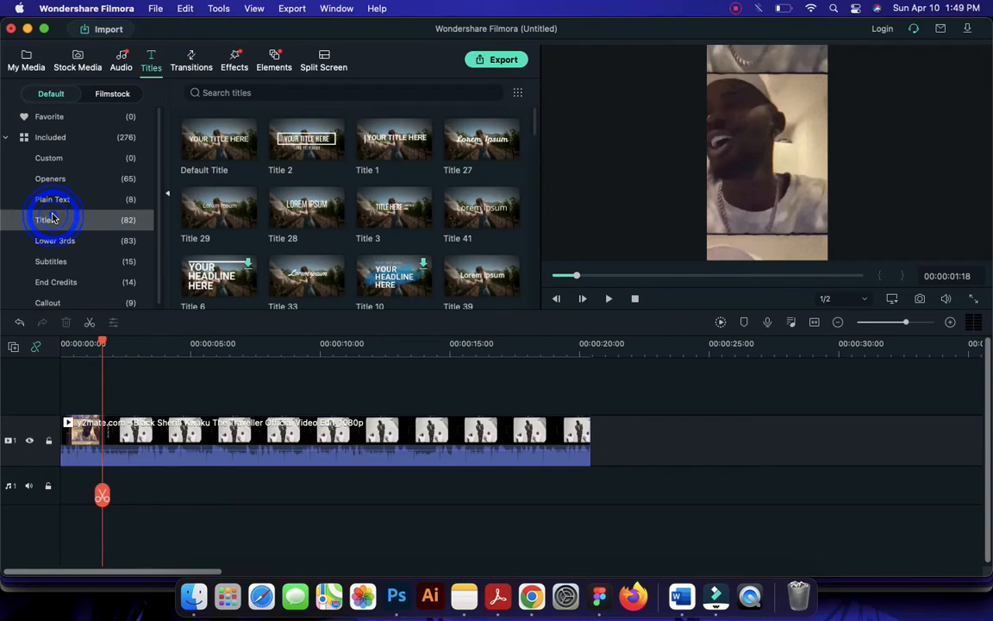
click(100, 251)
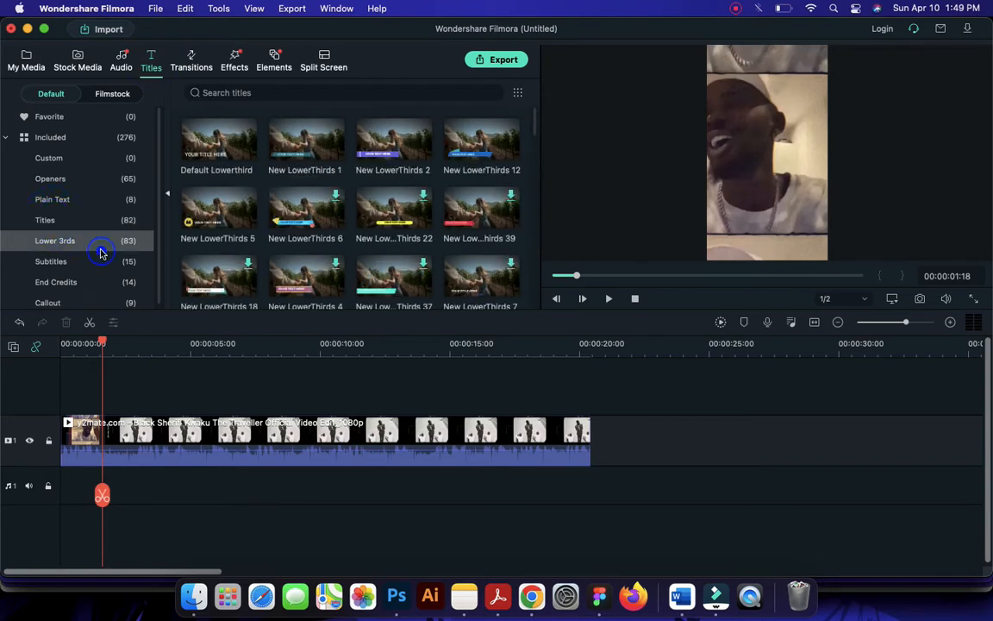
click(60, 159)
click(56, 180)
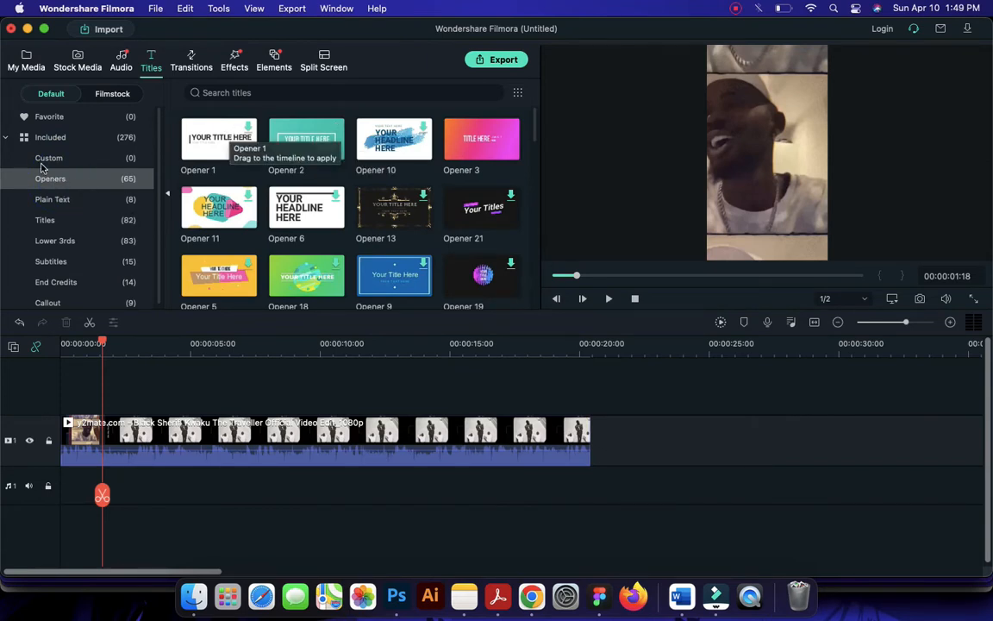
click(58, 201)
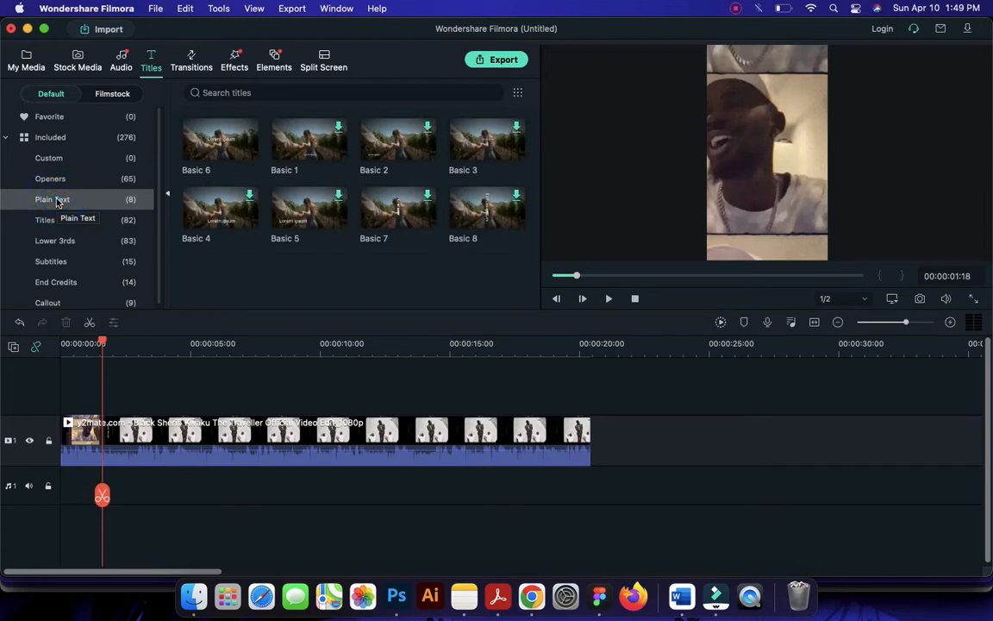
Add the Basic 6 plain text title on a track above the music video, starting at zero and extended to the video clip's end
click(220, 141)
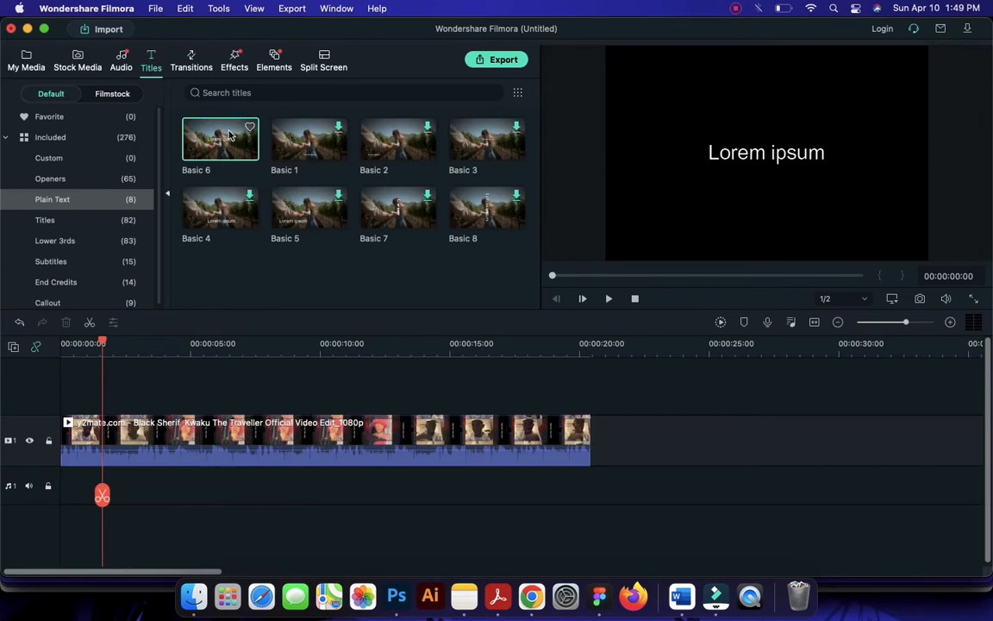
drag(215, 142, 149, 380)
drag(125, 399, 130, 401)
drag(202, 416, 148, 421)
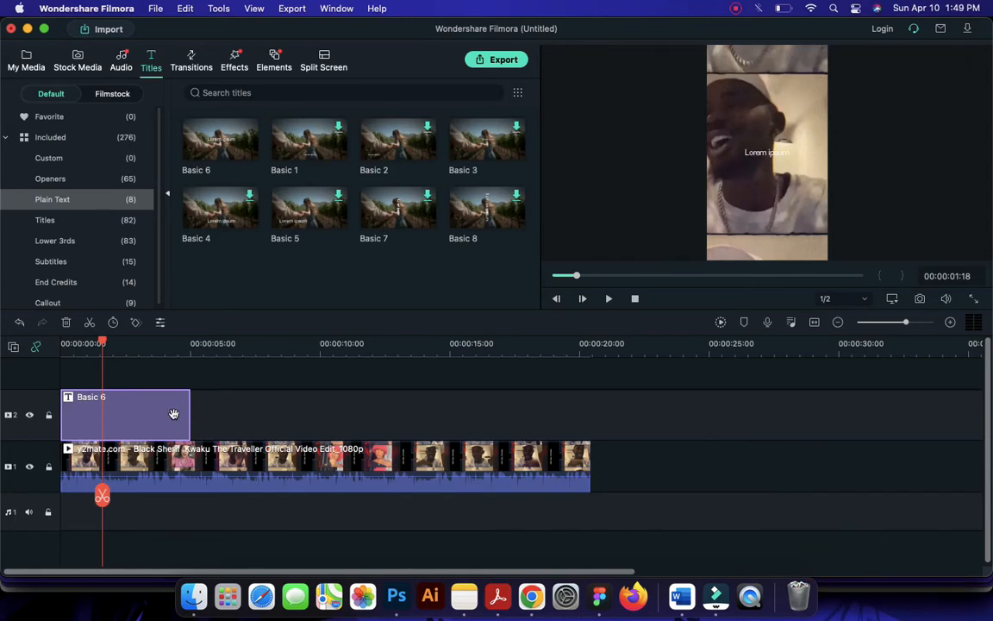
drag(173, 413, 588, 381)
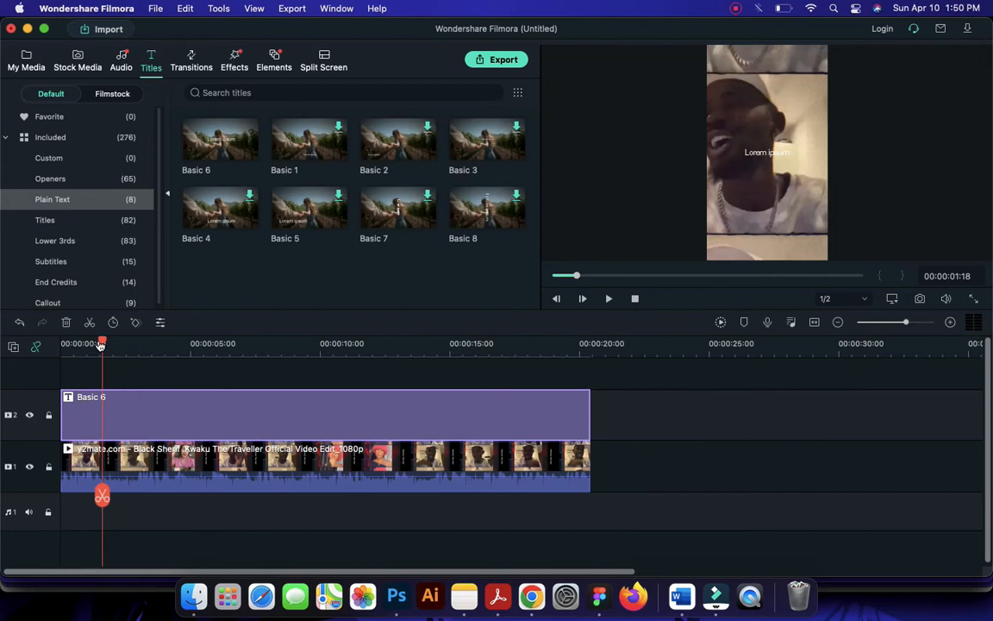
drag(100, 343, 59, 344)
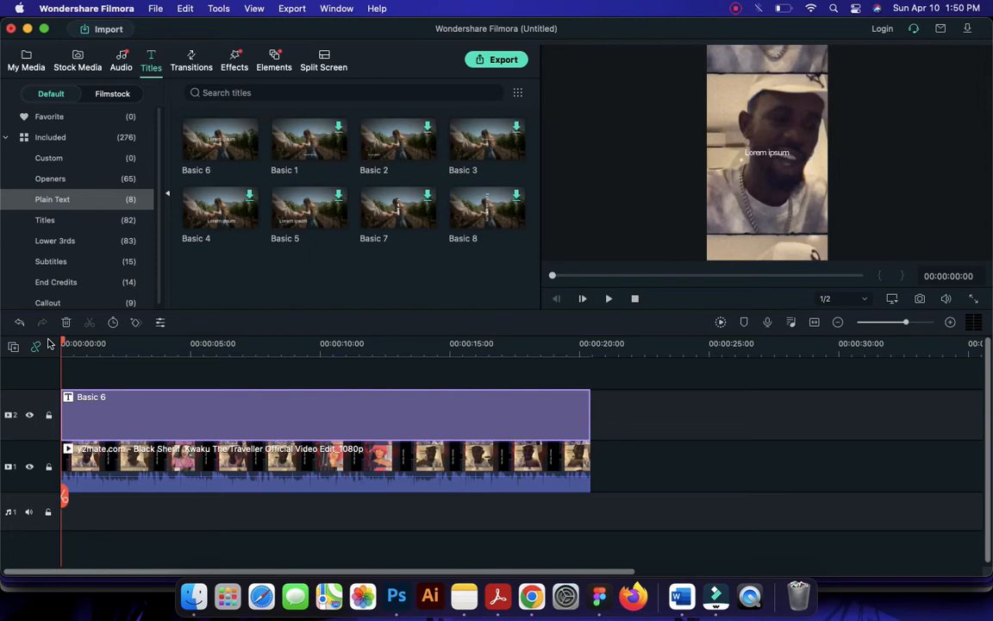
Open the Basic 6 title's text settings and examine the font, color, spacing and position options
click(154, 418)
double_click(779, 156)
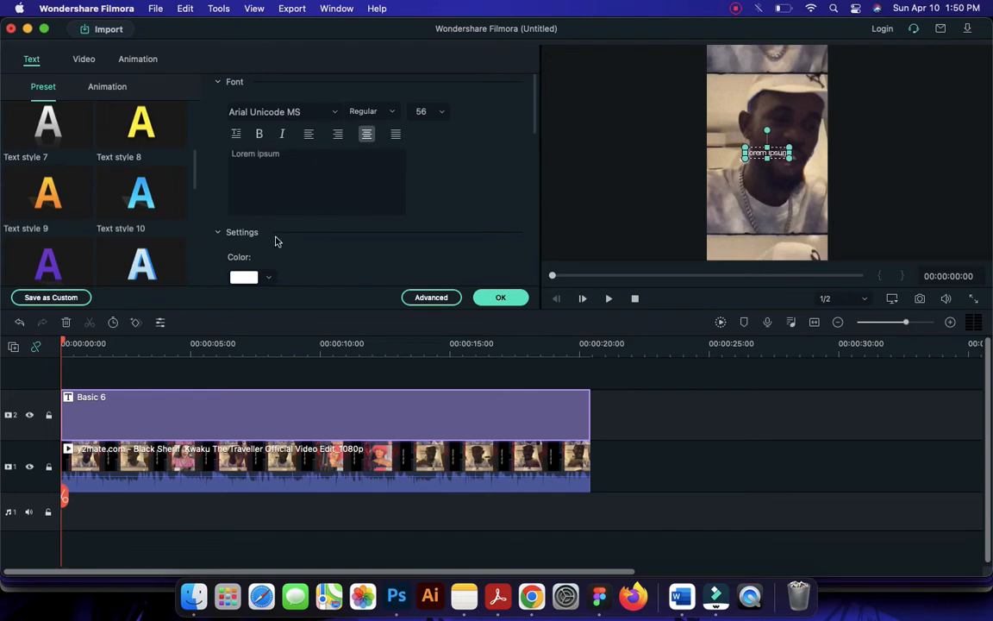
scroll(276, 241, down, 2)
scroll(276, 241, down, 3)
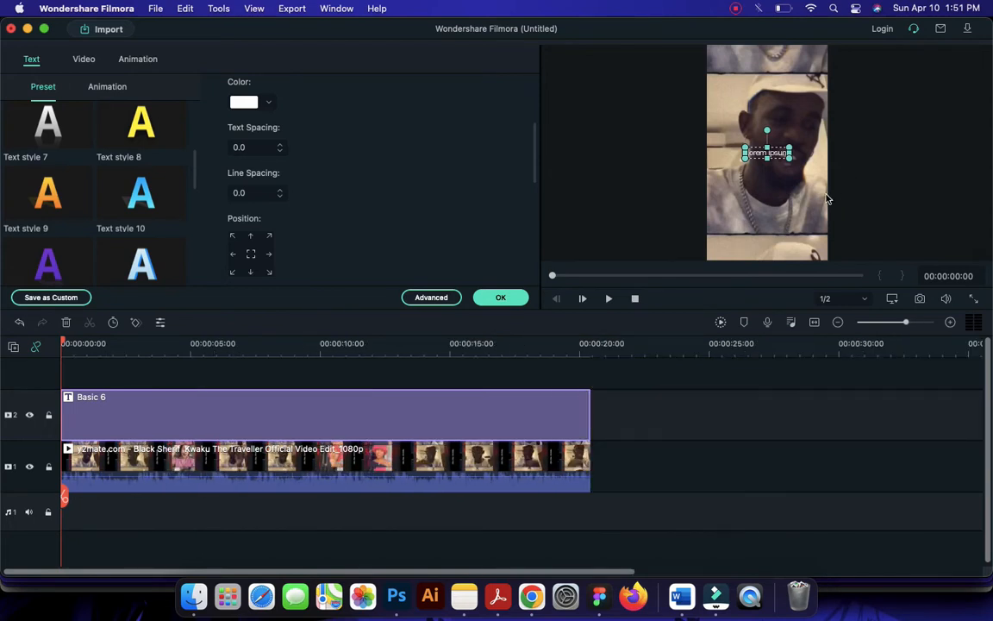
click(869, 165)
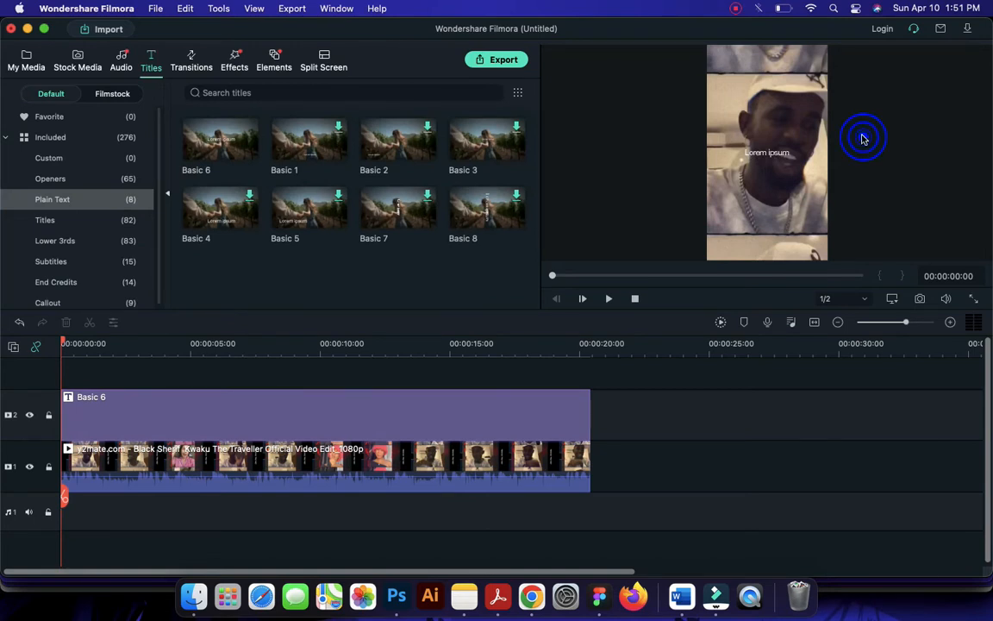
click(776, 157)
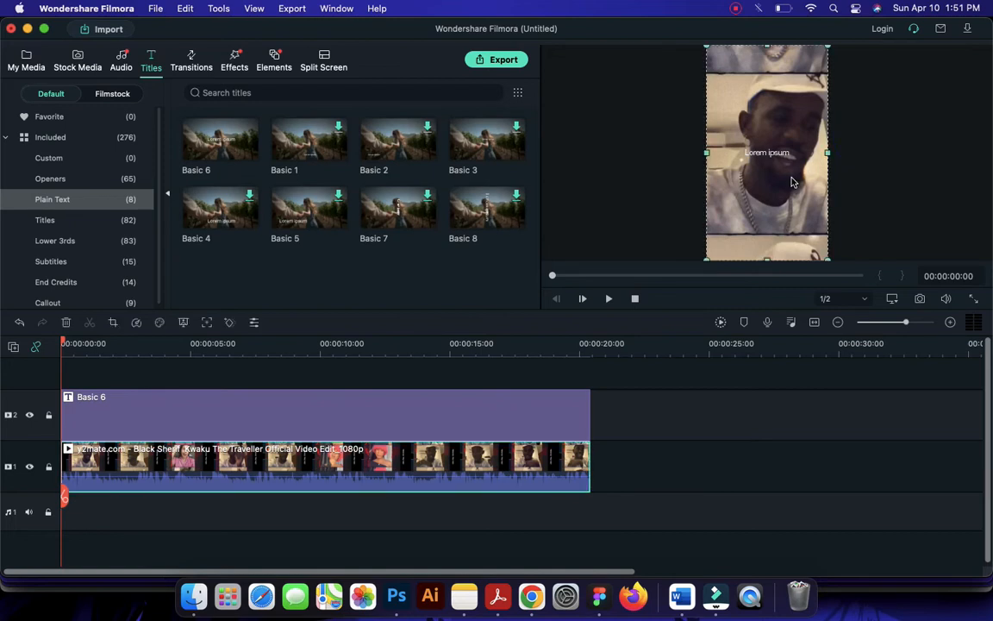
click(887, 159)
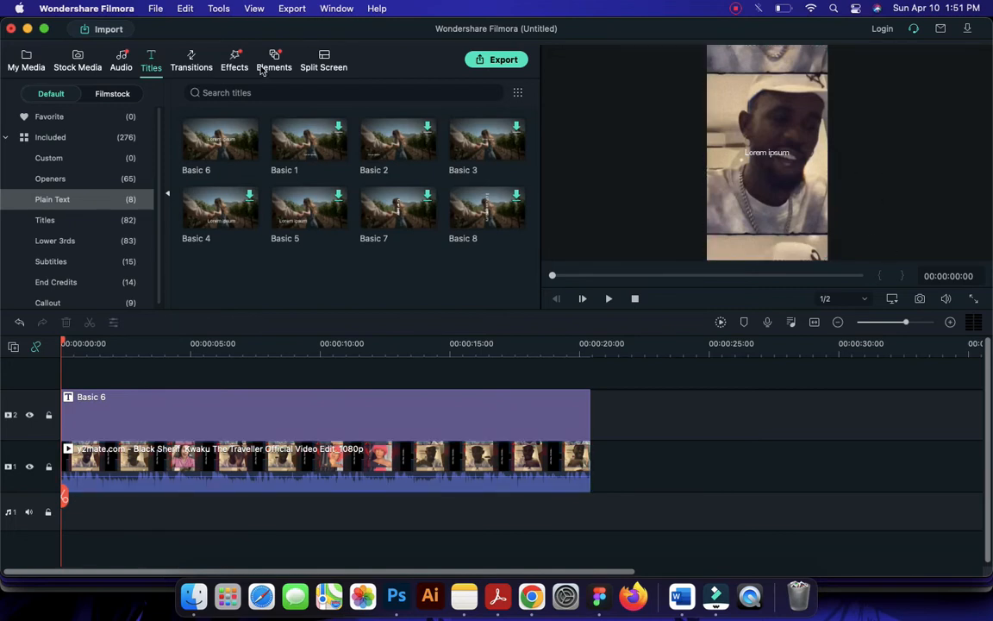
Try a preview zoom level of 75% and settle on 25% to enlarge the vertical frame
click(254, 10)
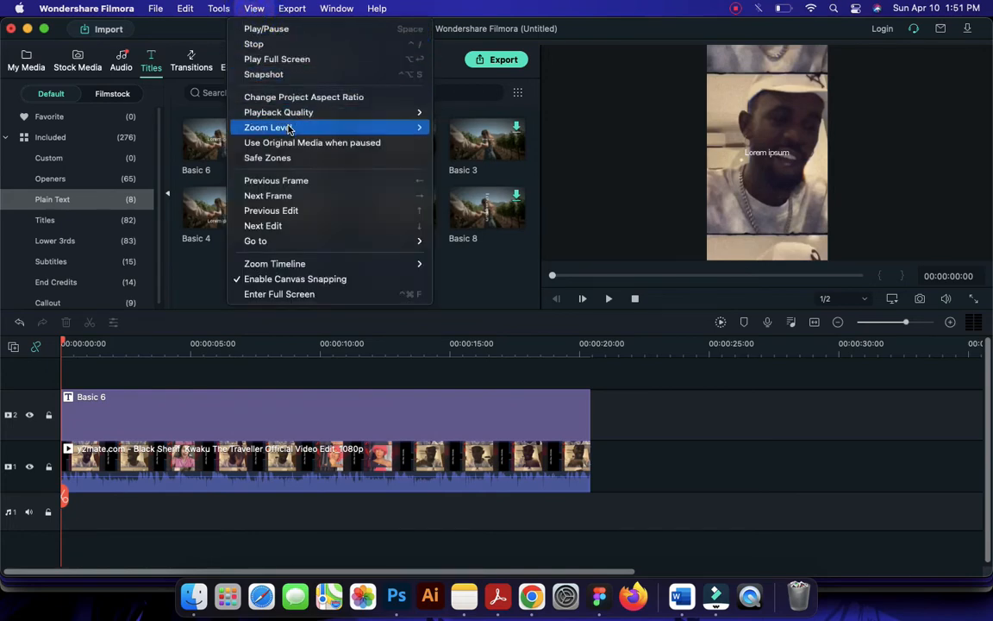
mouse_move(288, 126)
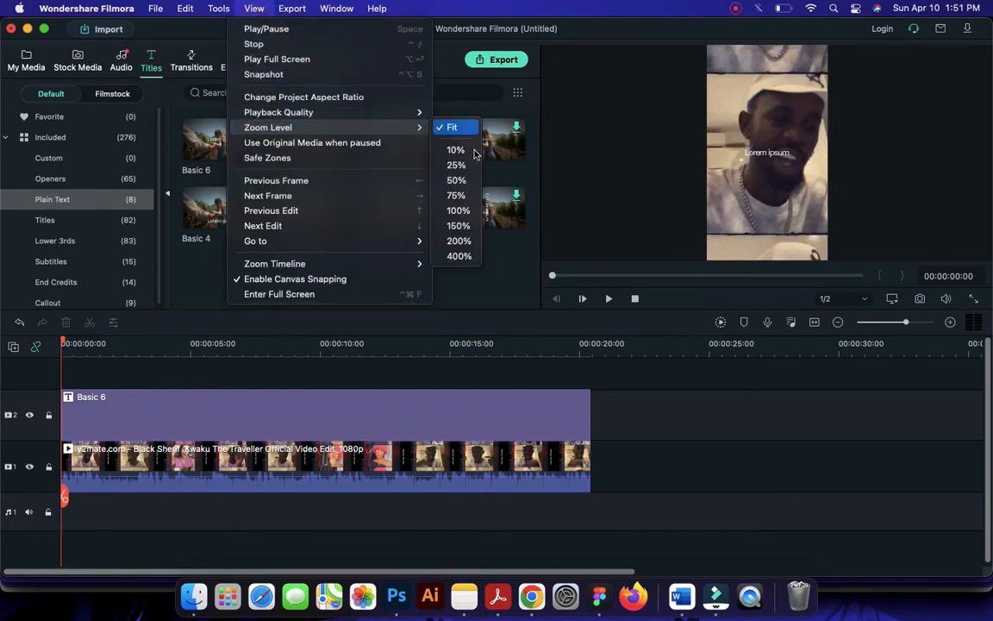
click(472, 196)
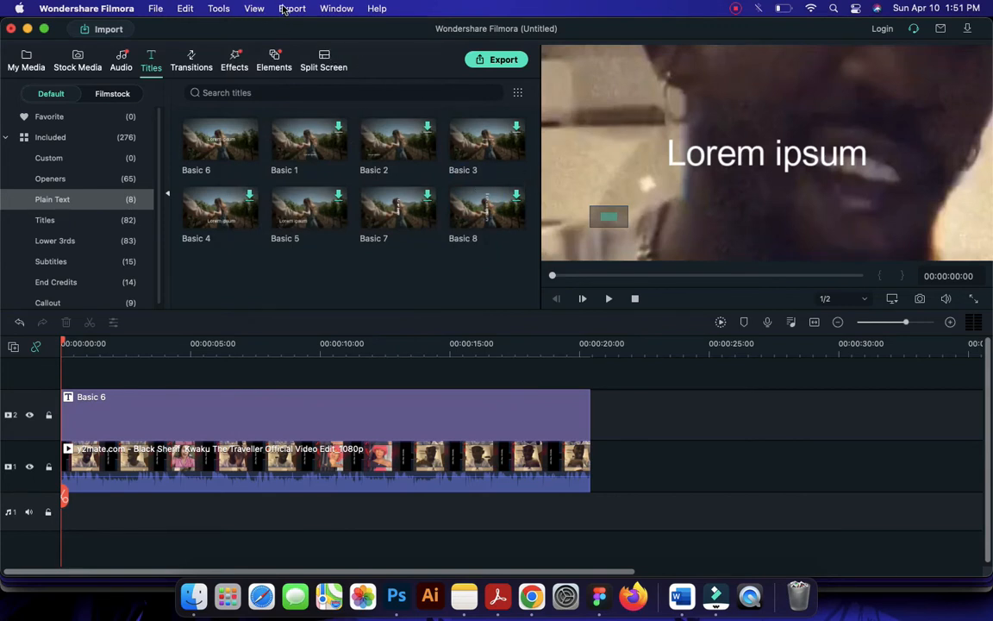
click(253, 9)
mouse_move(332, 129)
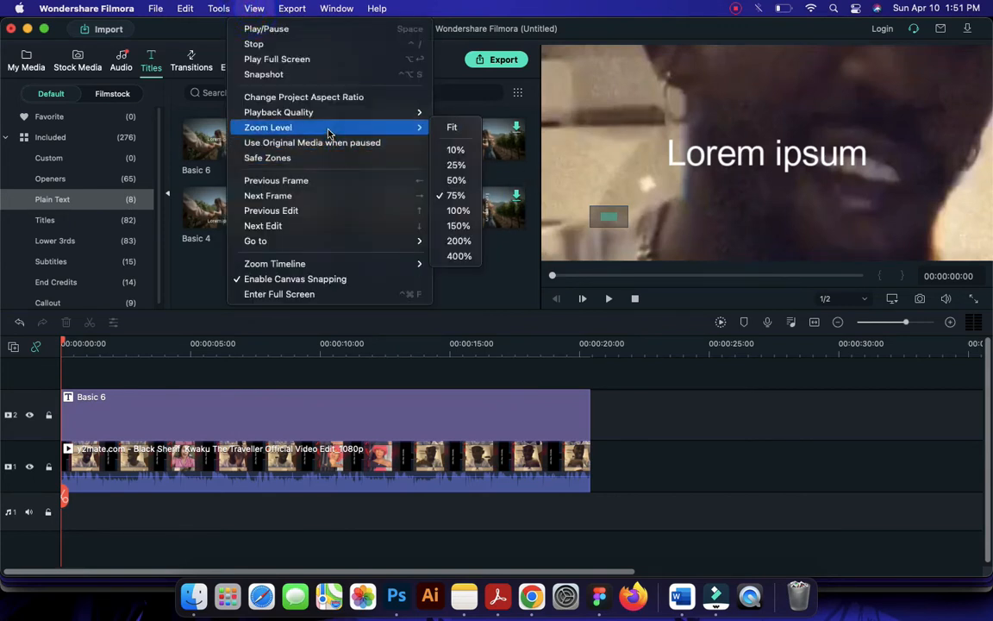
click(455, 164)
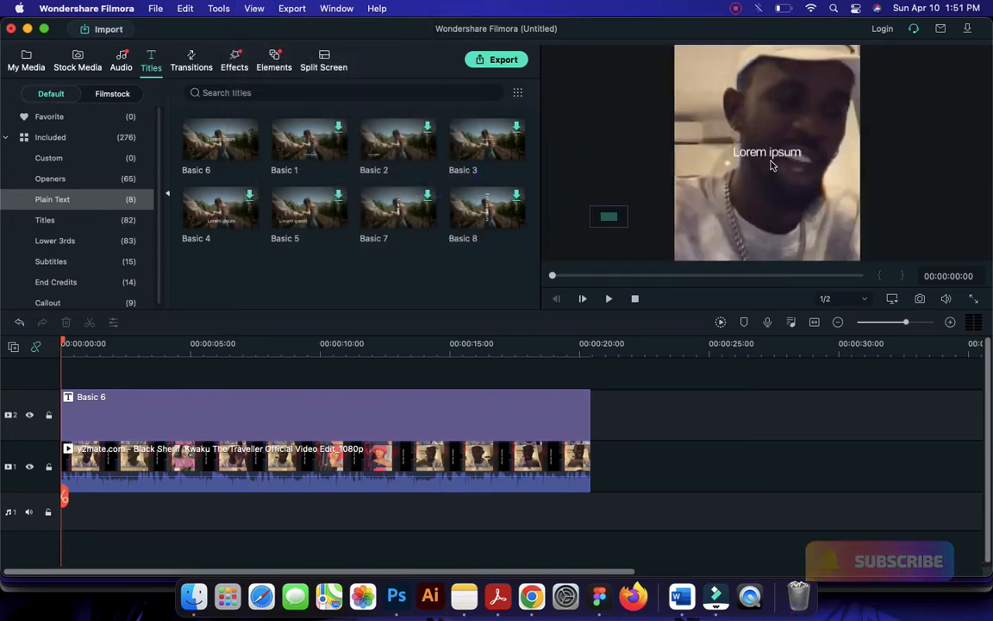
Move the title text from the middle of the frame down over the man's chest, keeping it horizontally centered
click(747, 172)
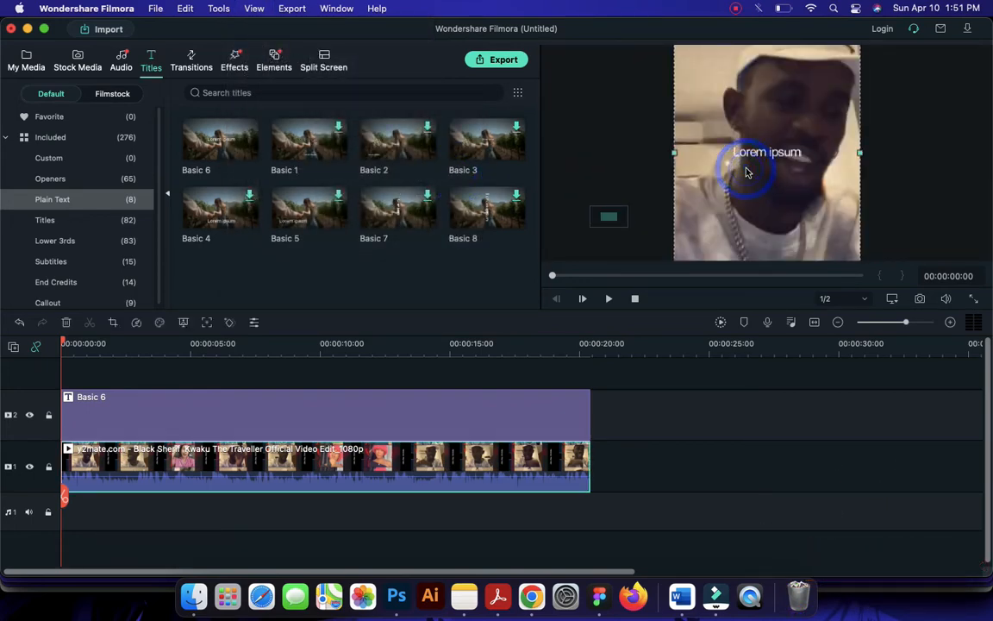
drag(609, 217, 613, 220)
click(763, 82)
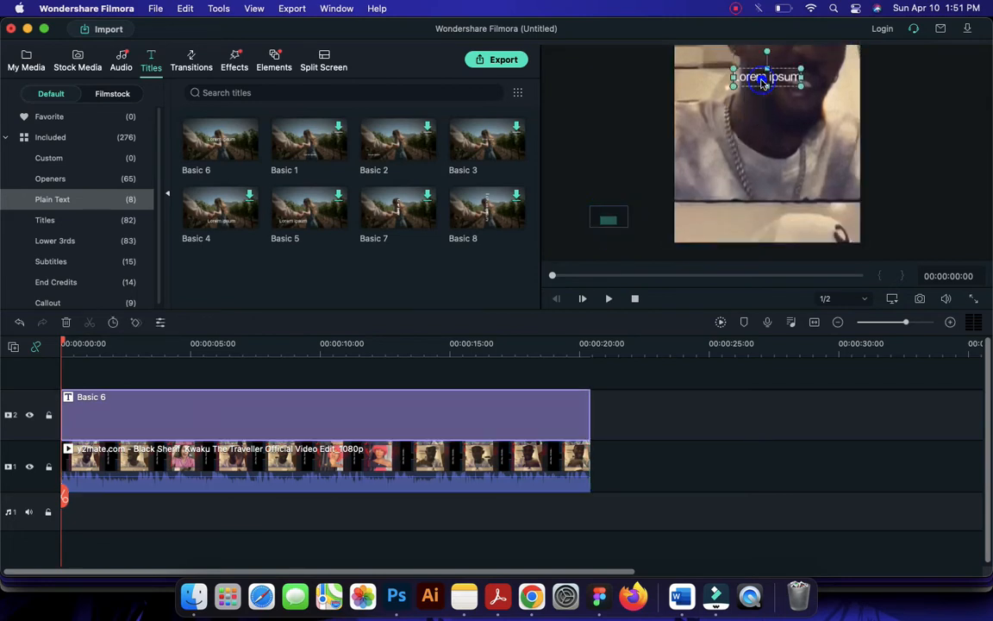
drag(763, 82, 784, 175)
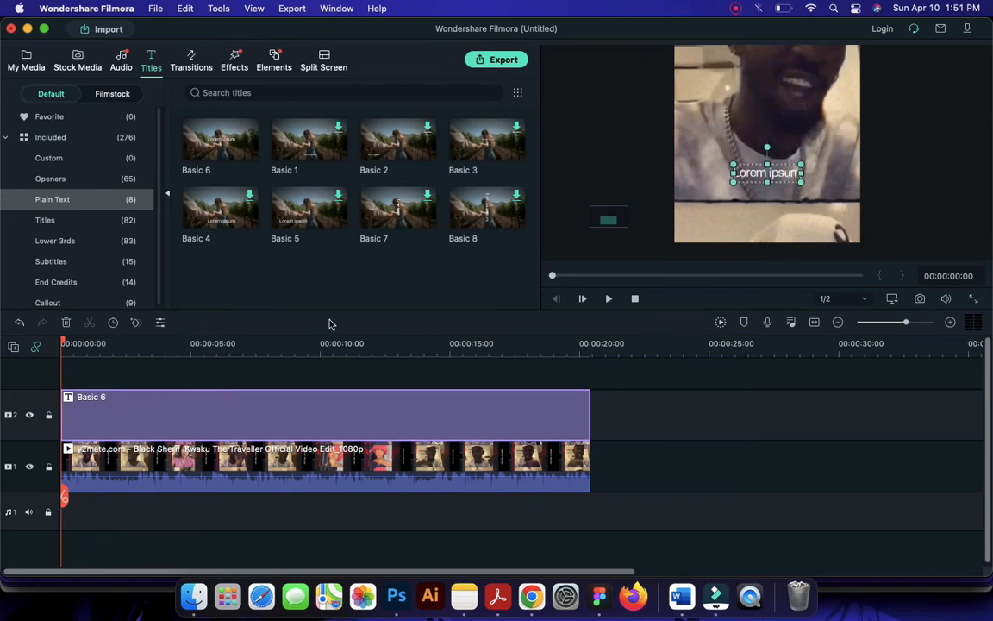
Apply the orange Text style 9 preset to the Basic 6 title and check it in the preview
click(77, 427)
double_click(161, 409)
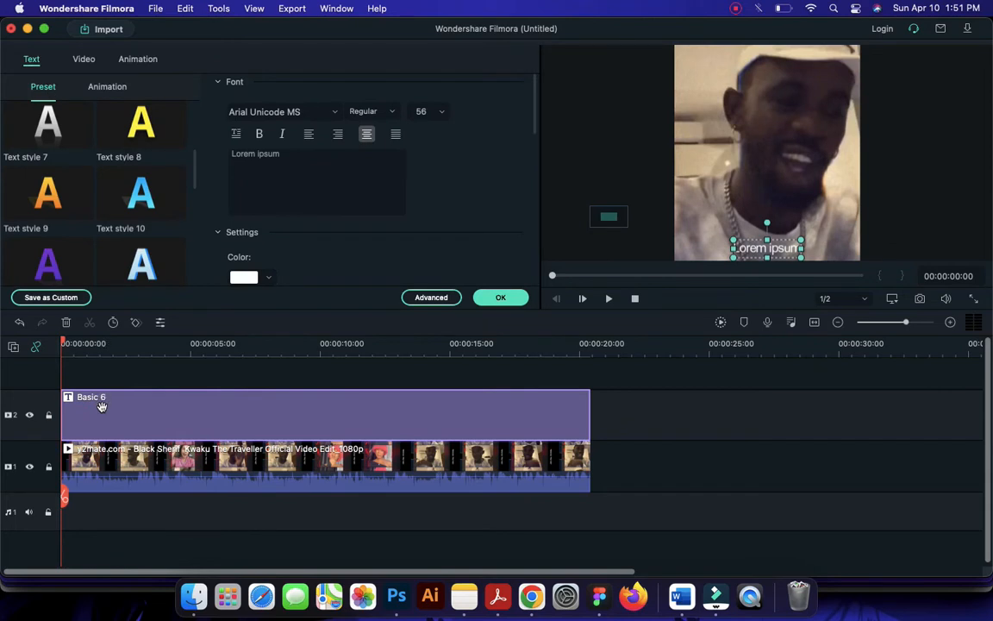
click(53, 209)
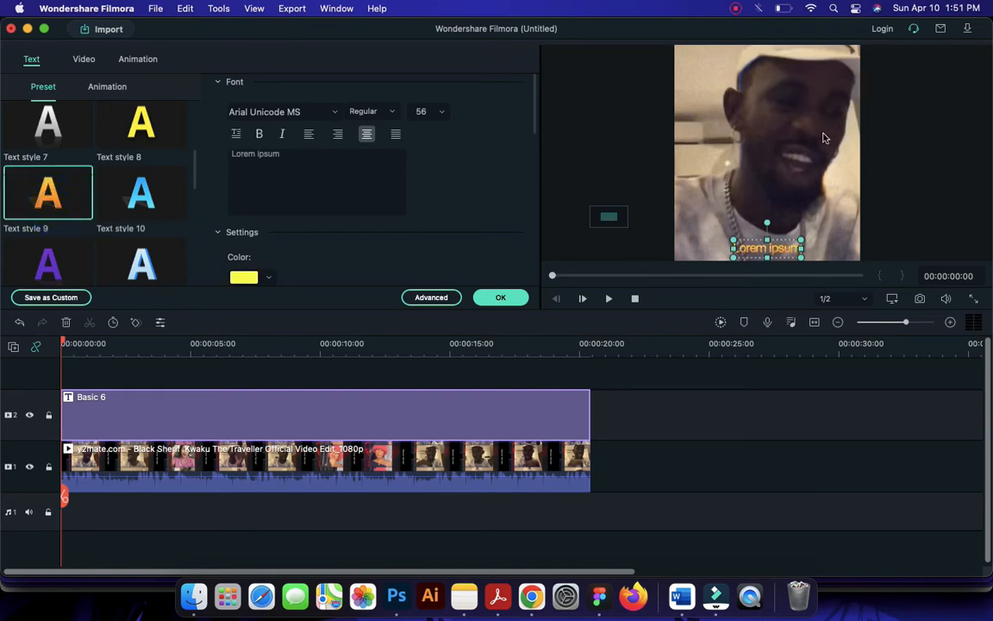
click(617, 213)
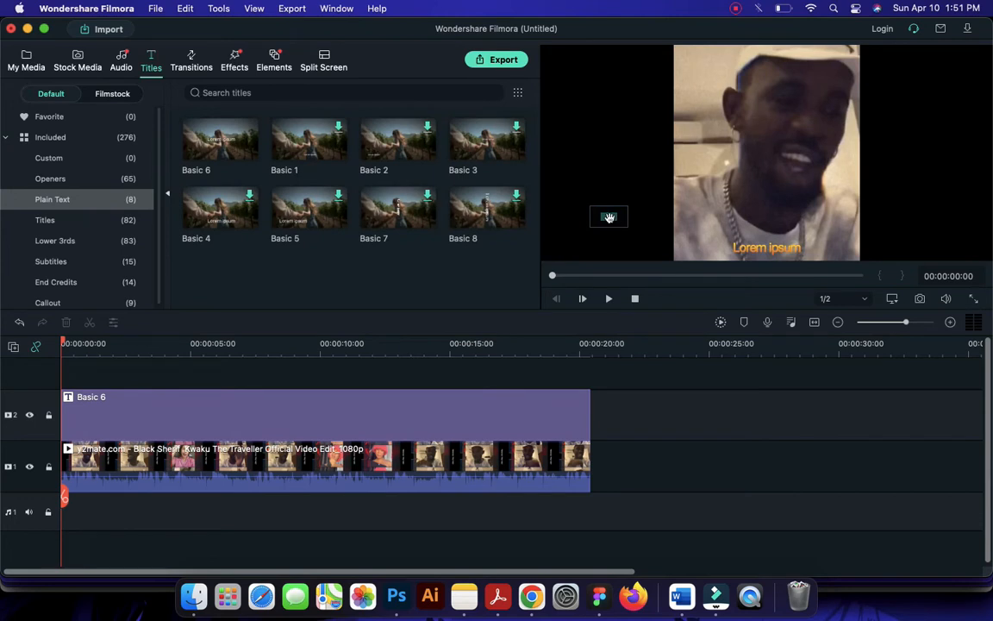
drag(609, 217, 607, 222)
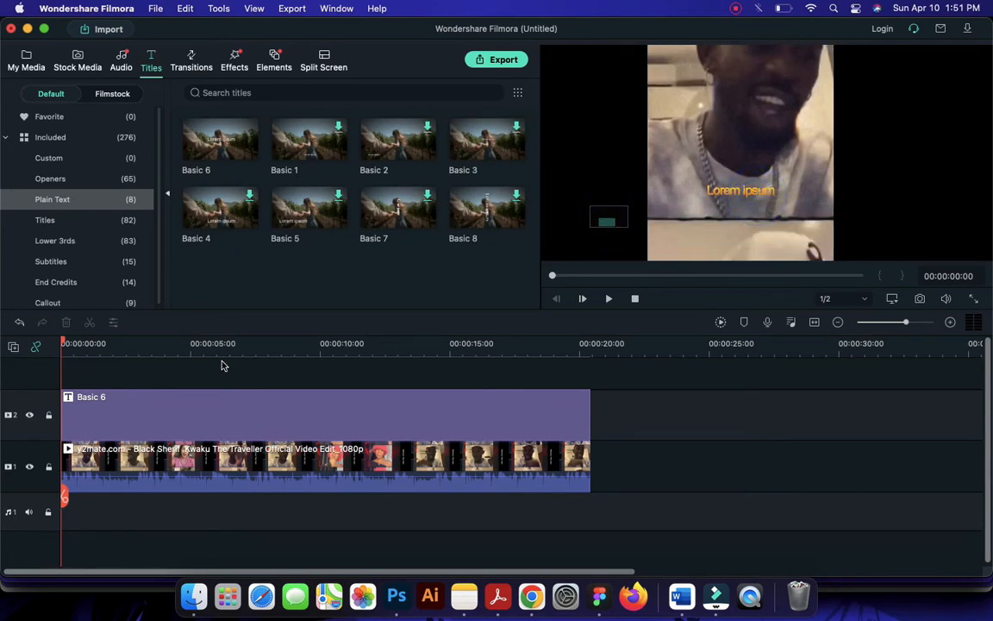
Change the Basic 6 title's font to ZCOOL KuaiLe Regular
click(233, 394)
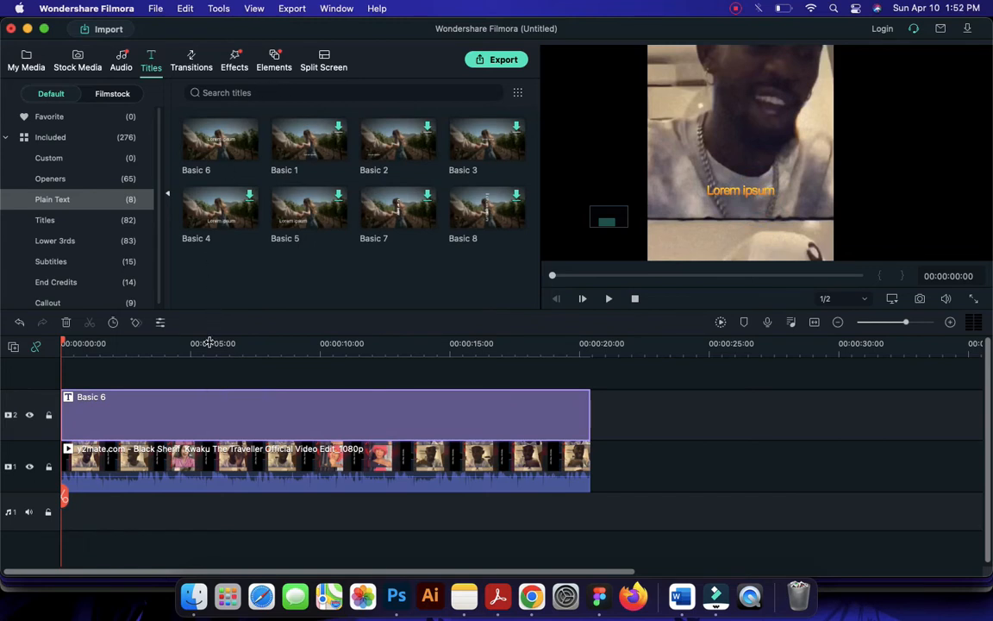
double_click(220, 395)
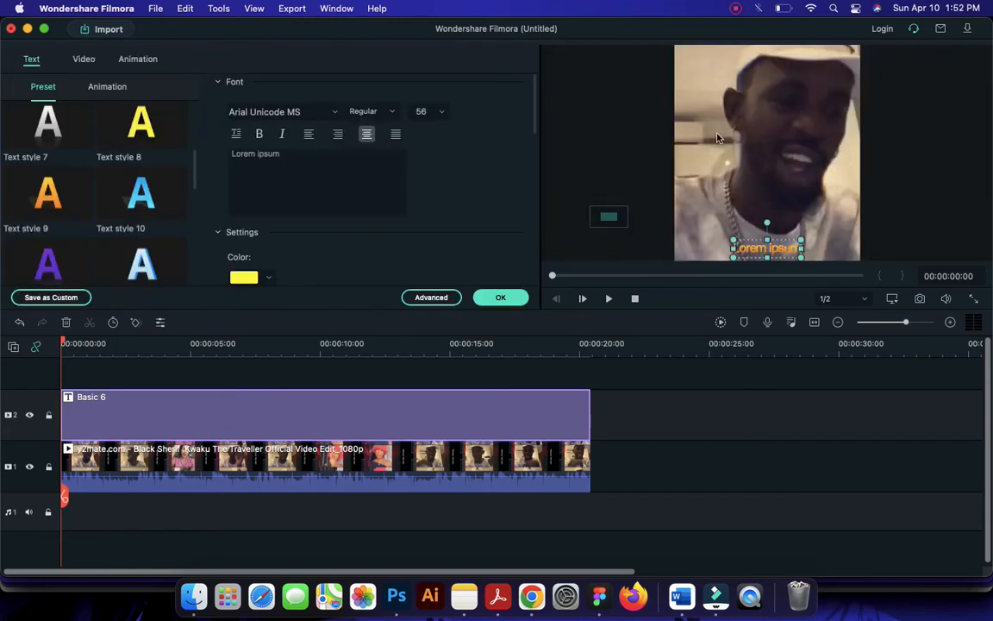
click(311, 115)
click(320, 112)
text(z)
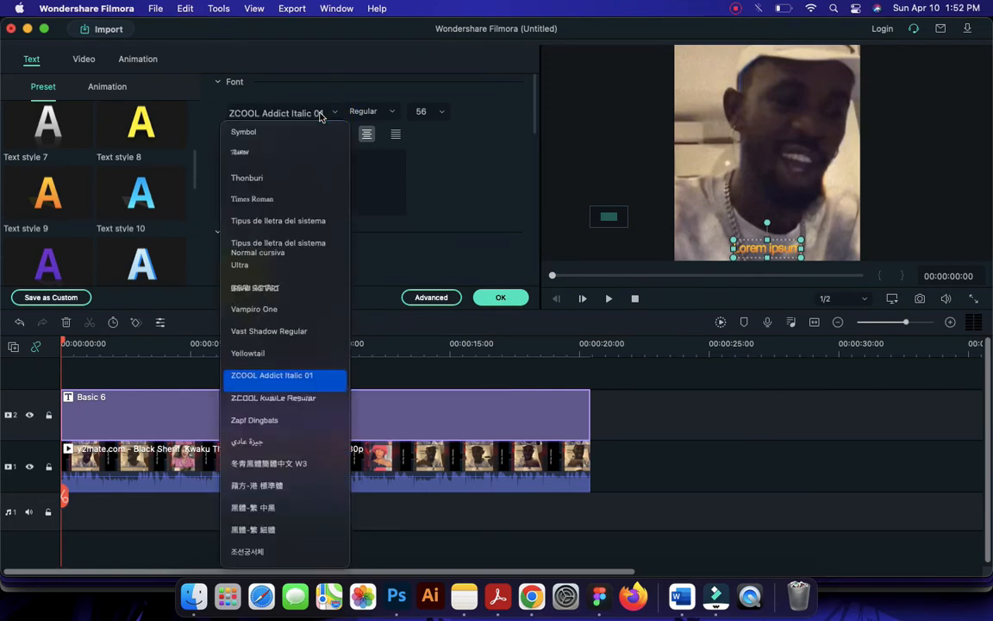
click(255, 399)
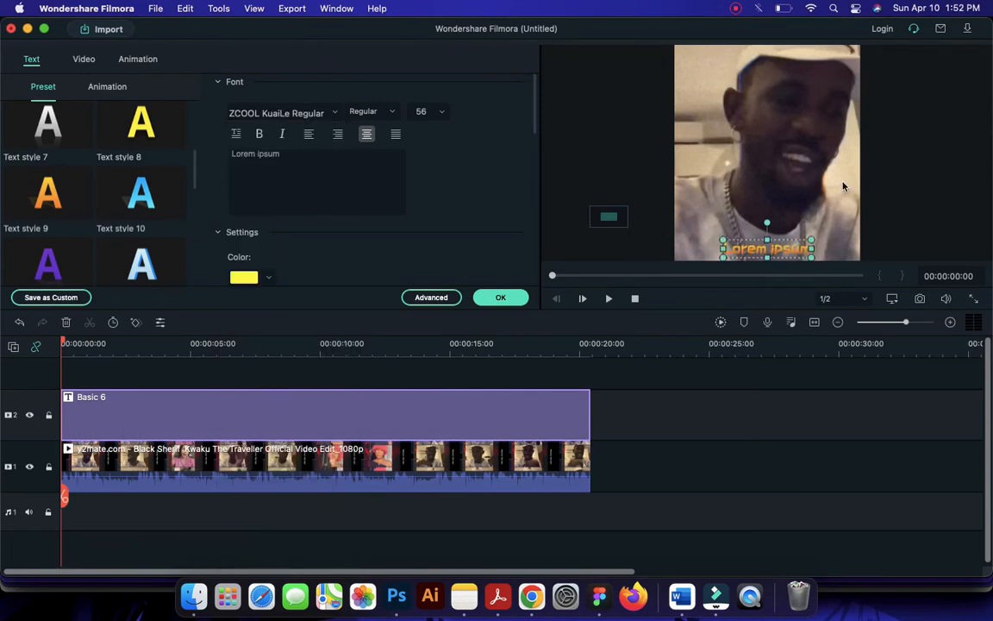
click(609, 217)
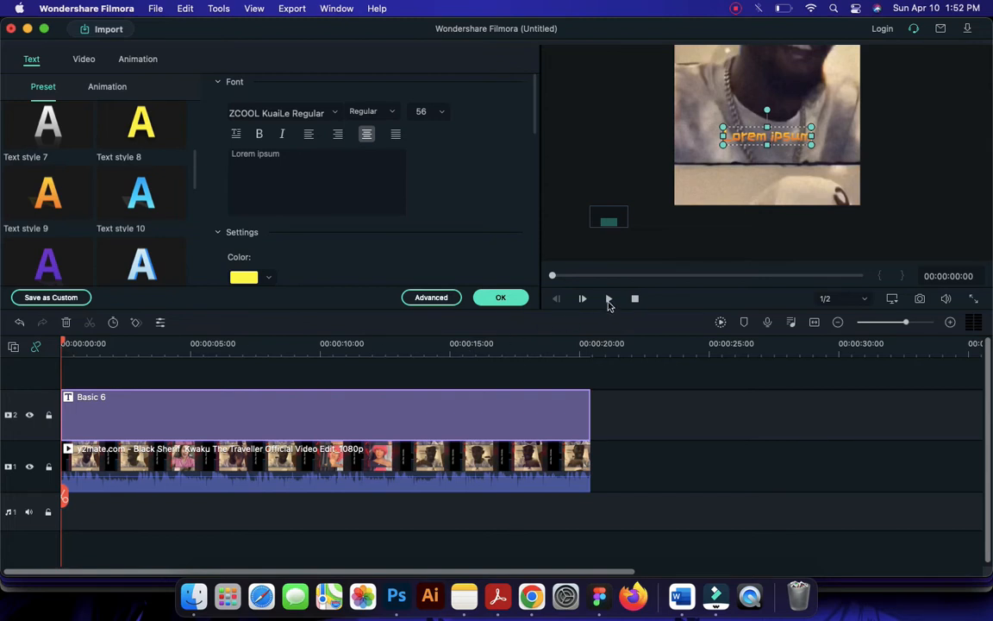
text(Z)
click(422, 272)
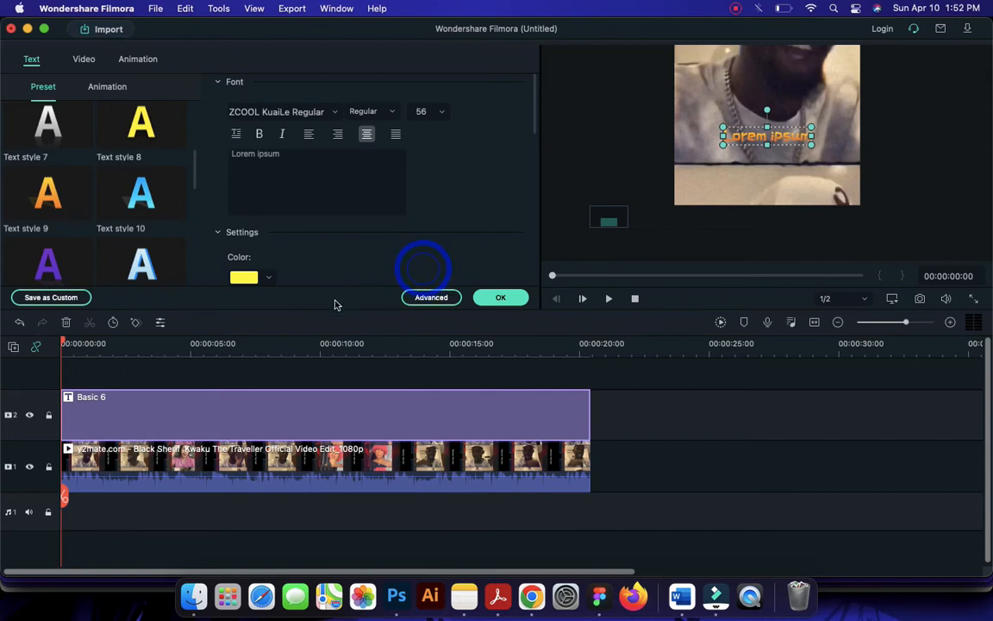
Play the video with the title from the timeline start and pause at 00:00:02:04
click(162, 393)
key(space)
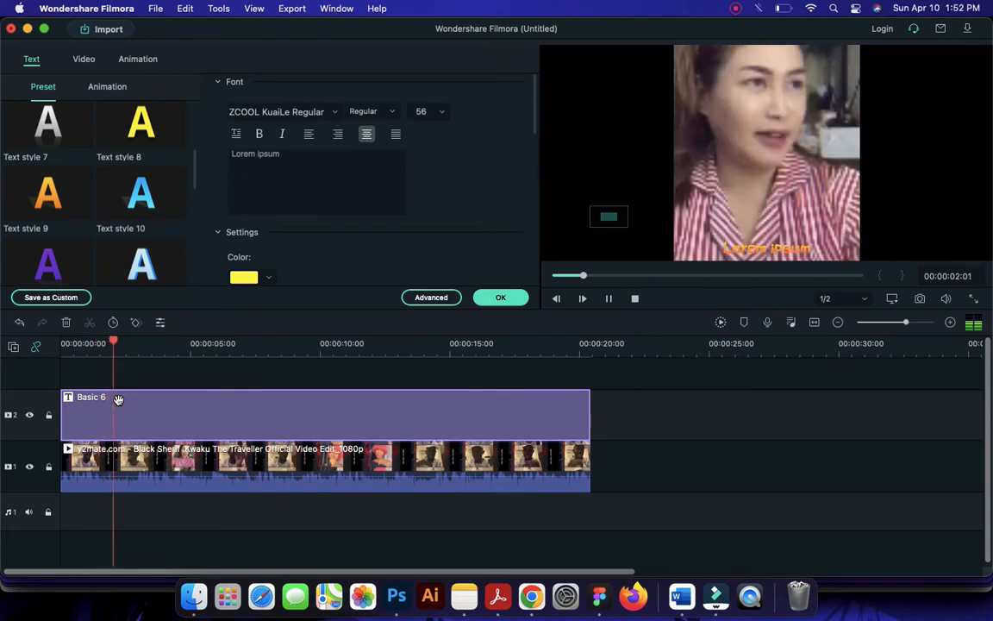
key(space)
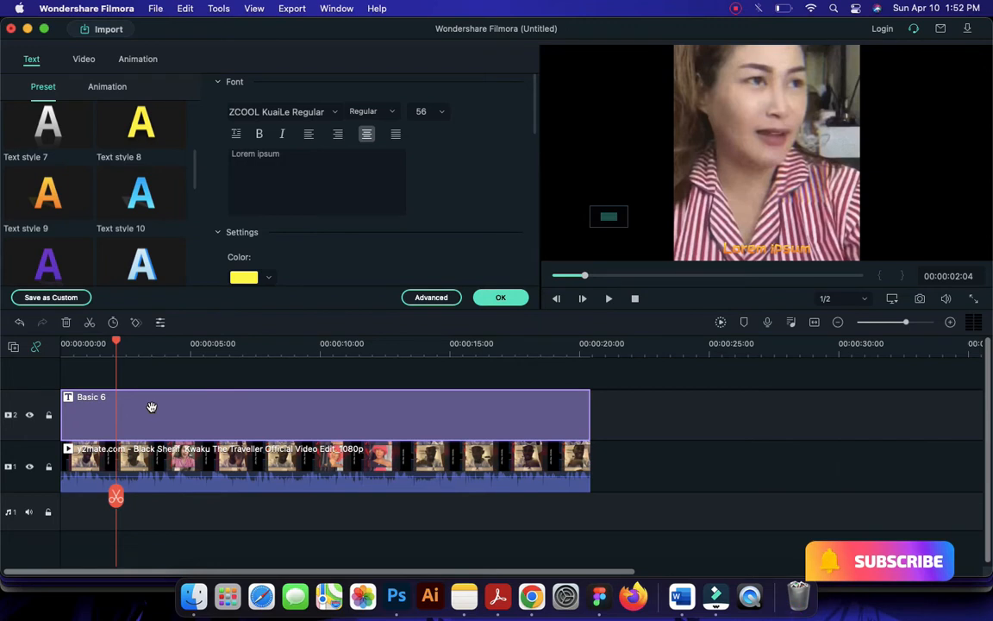
Split the Basic 6 title at 00:00:02:04, then split its remaining part again at 00:00:05:20
click(151, 404)
click(115, 494)
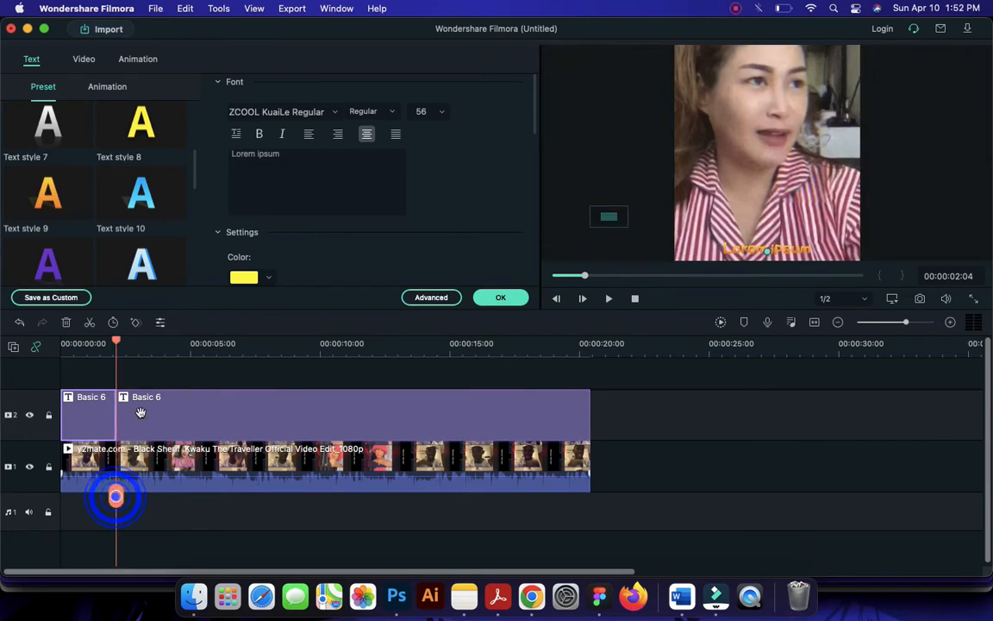
key(space)
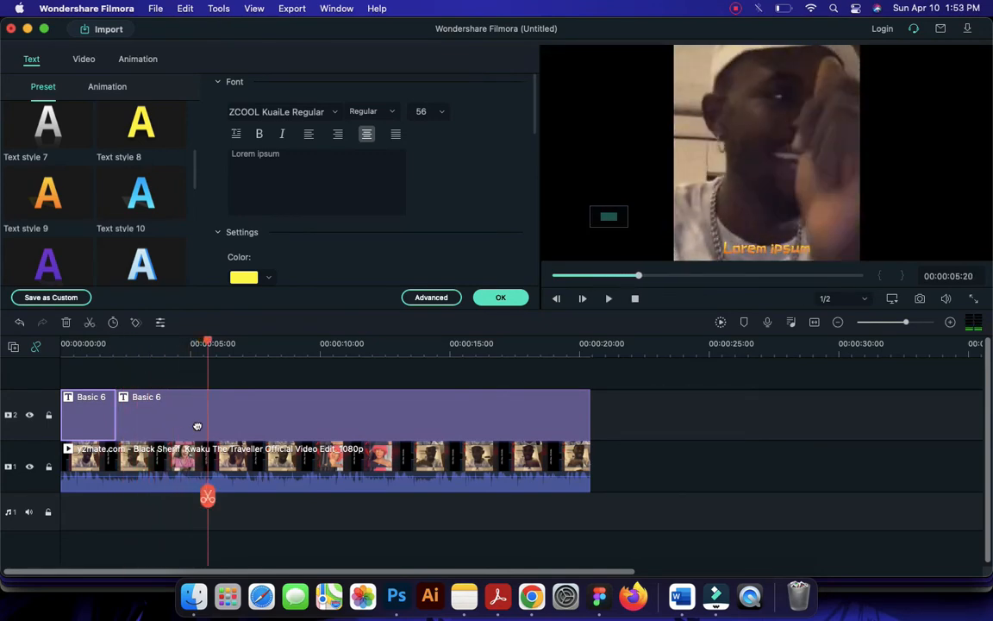
click(257, 399)
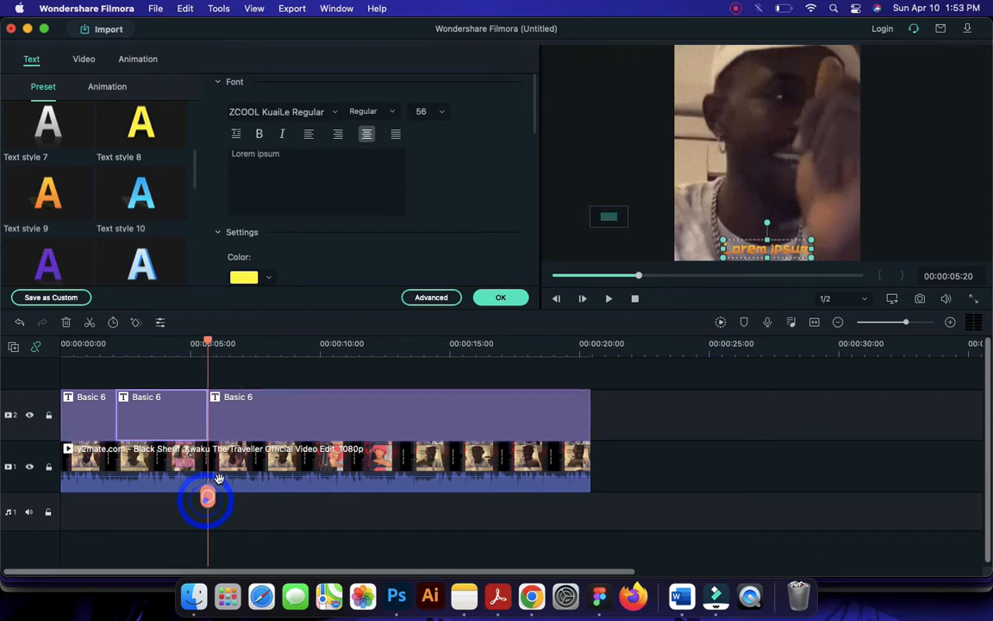
click(266, 401)
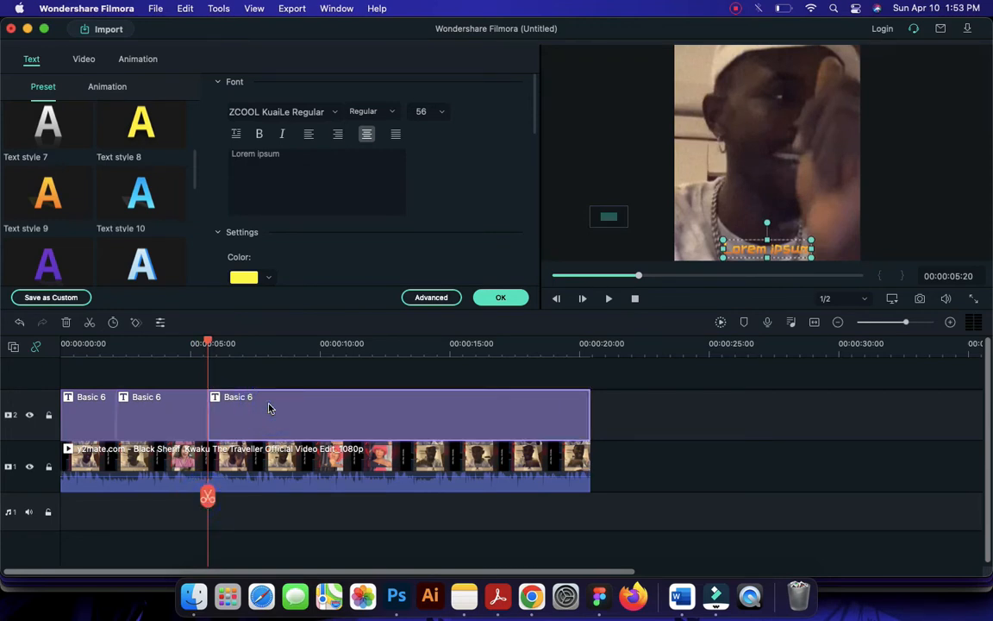
Play on through the song and split the remaining Basic 6 title at 00:00:07:02 and 00:00:08:25
key(space)
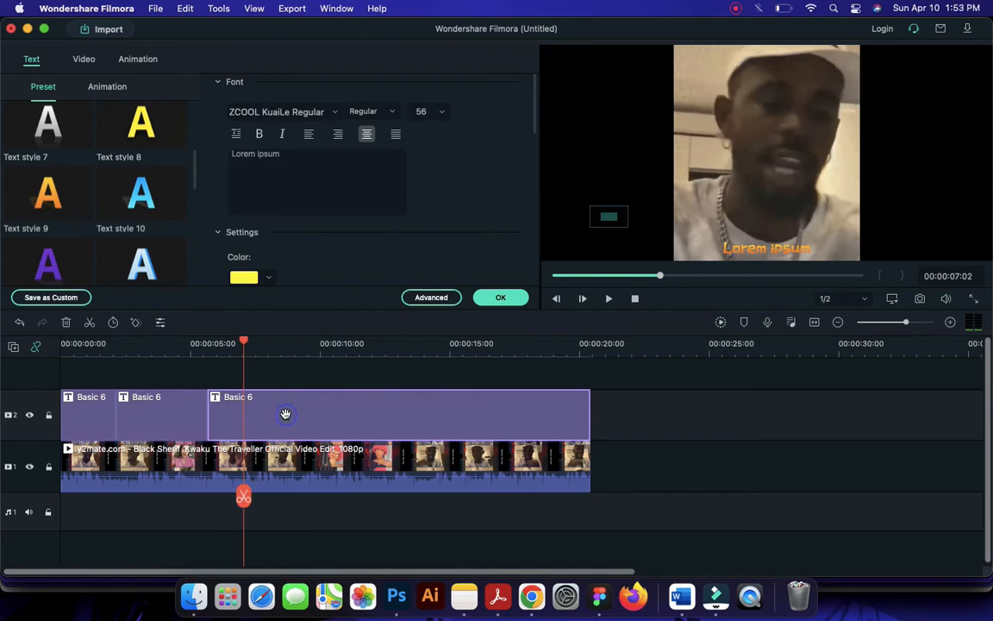
click(244, 497)
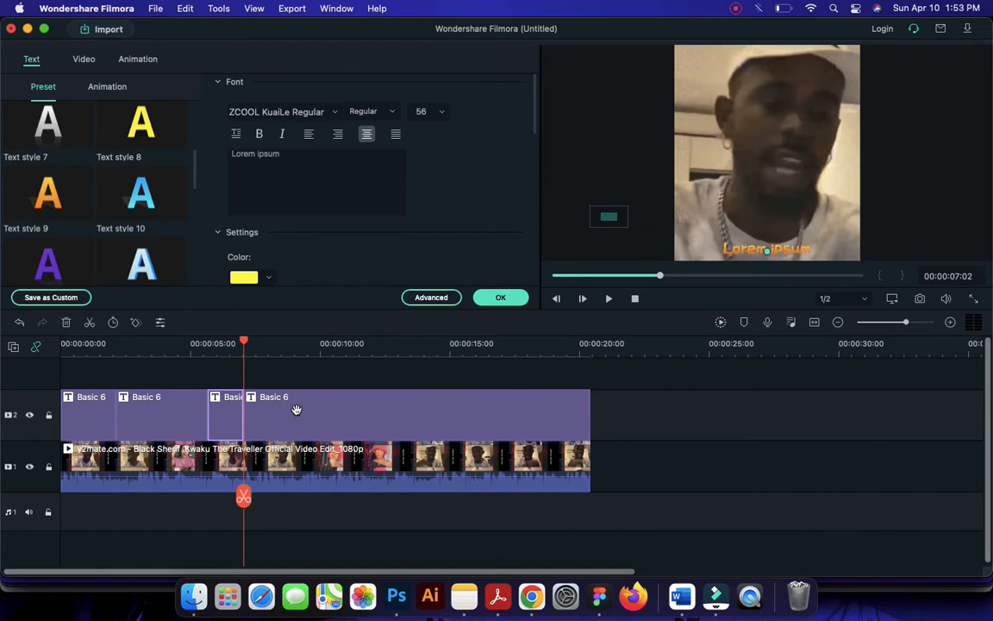
key(space)
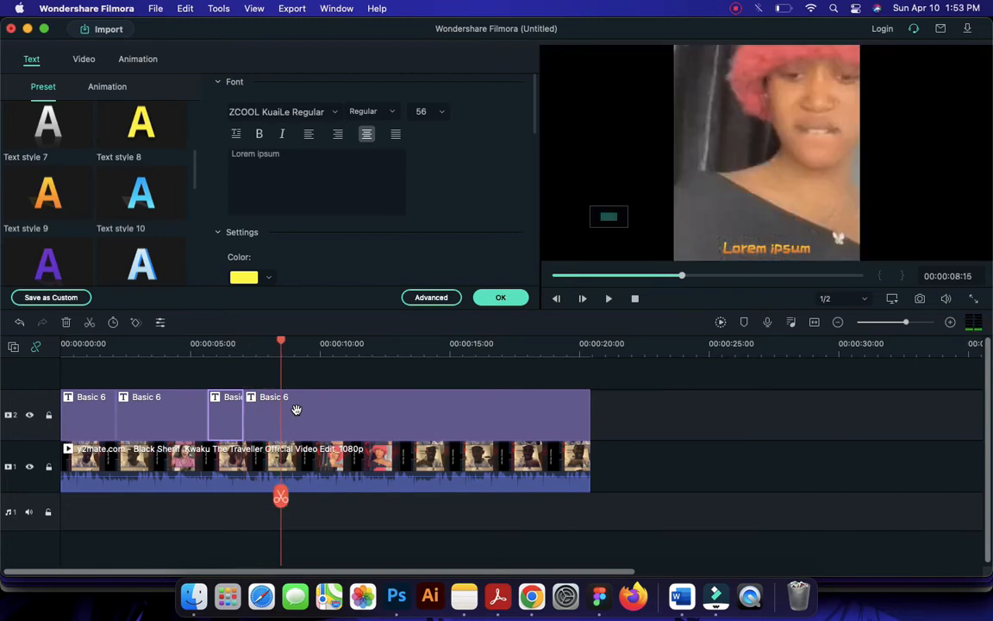
key(space)
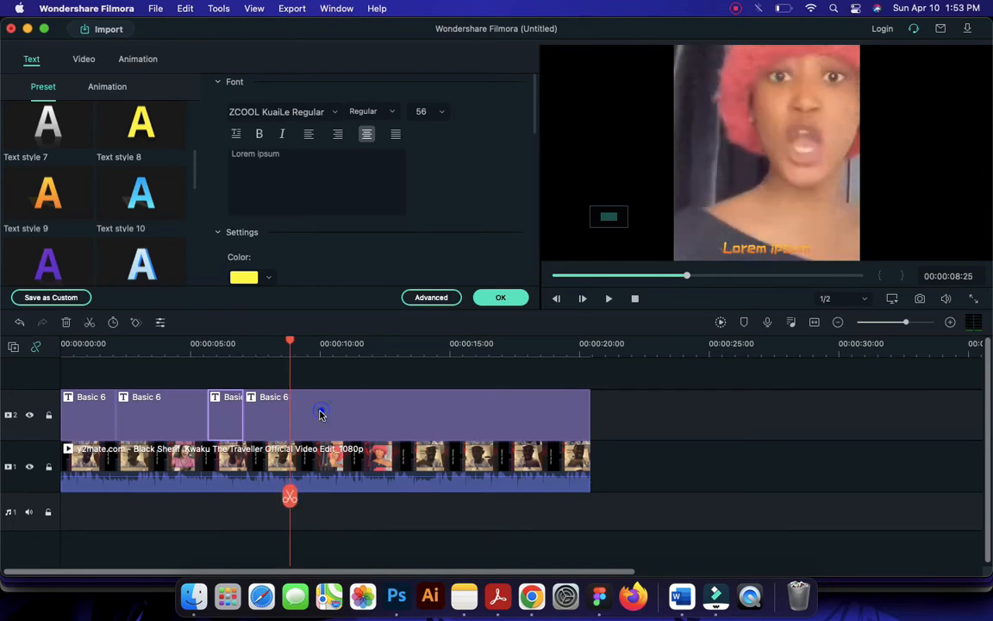
click(321, 411)
click(289, 498)
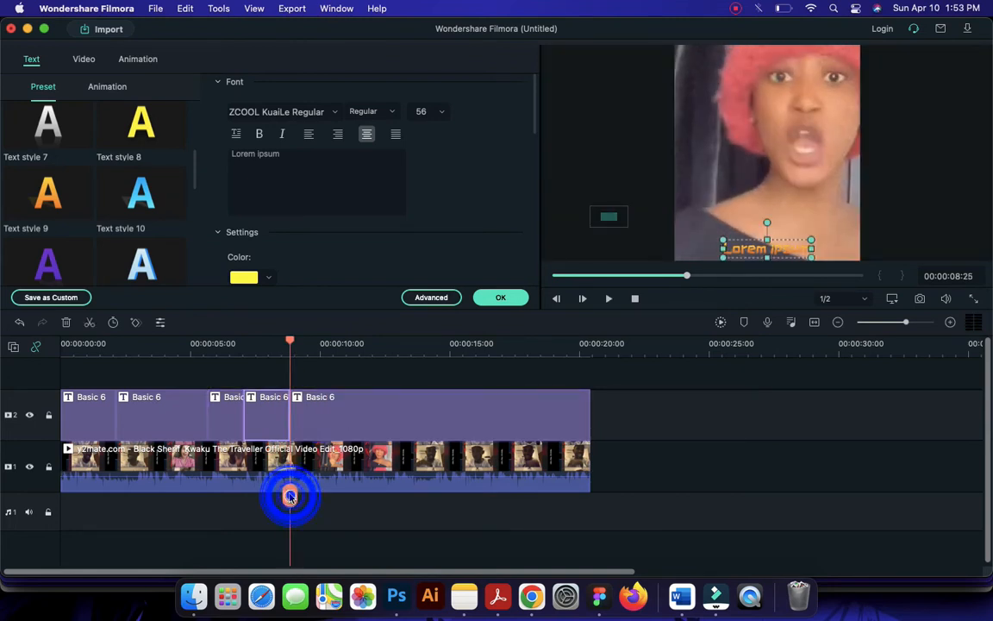
Play the next lyric line and split the last Basic 6 title segment at 00:00:10:05
click(337, 418)
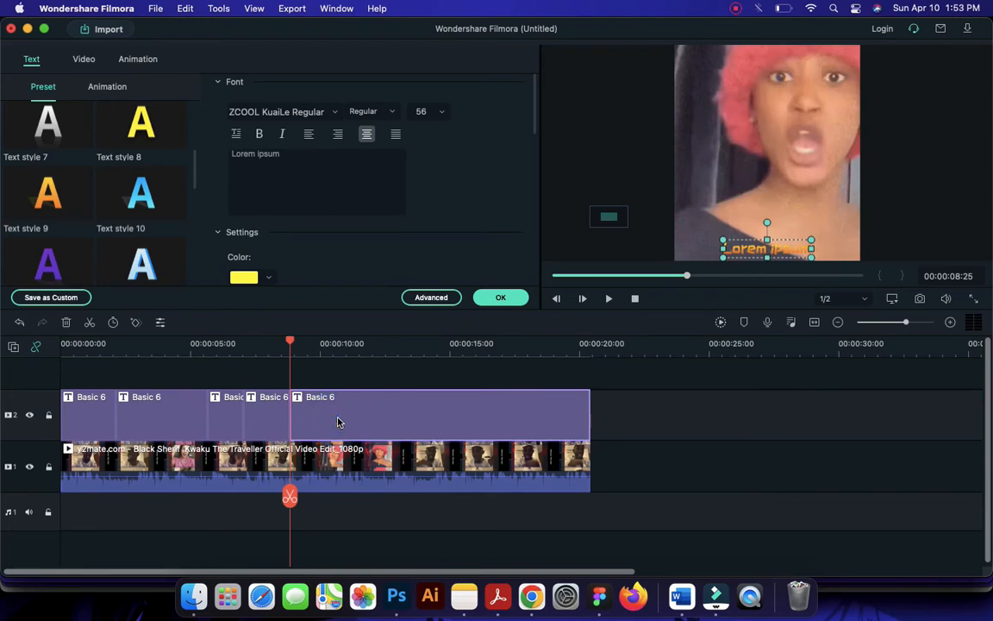
key(space)
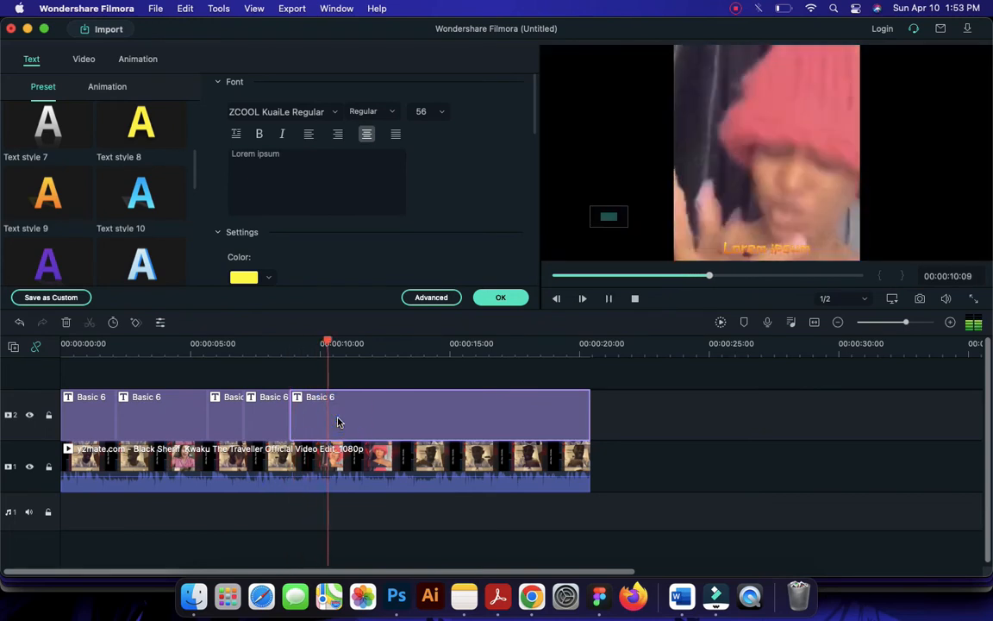
key(space)
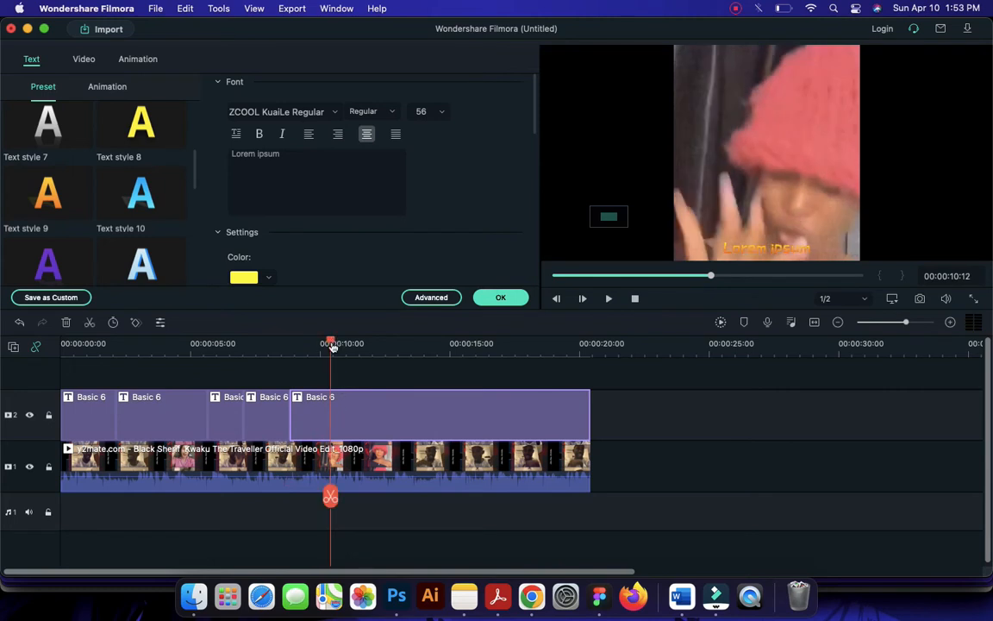
mouse_move(332, 345)
mouse_down()
mouse_move(312, 344)
mouse_move(324, 344)
mouse_up()
click(343, 412)
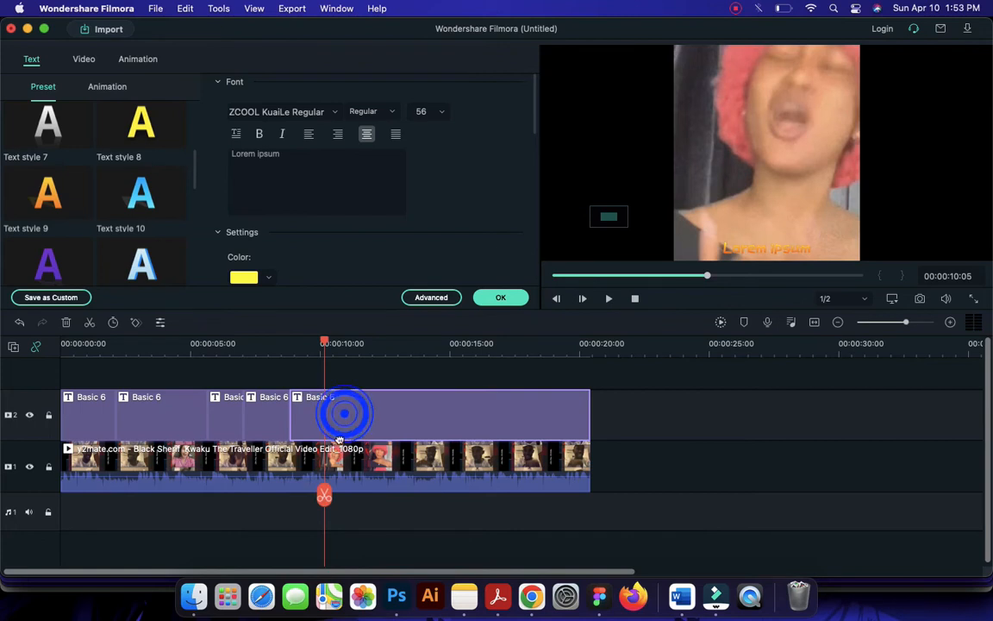
click(325, 495)
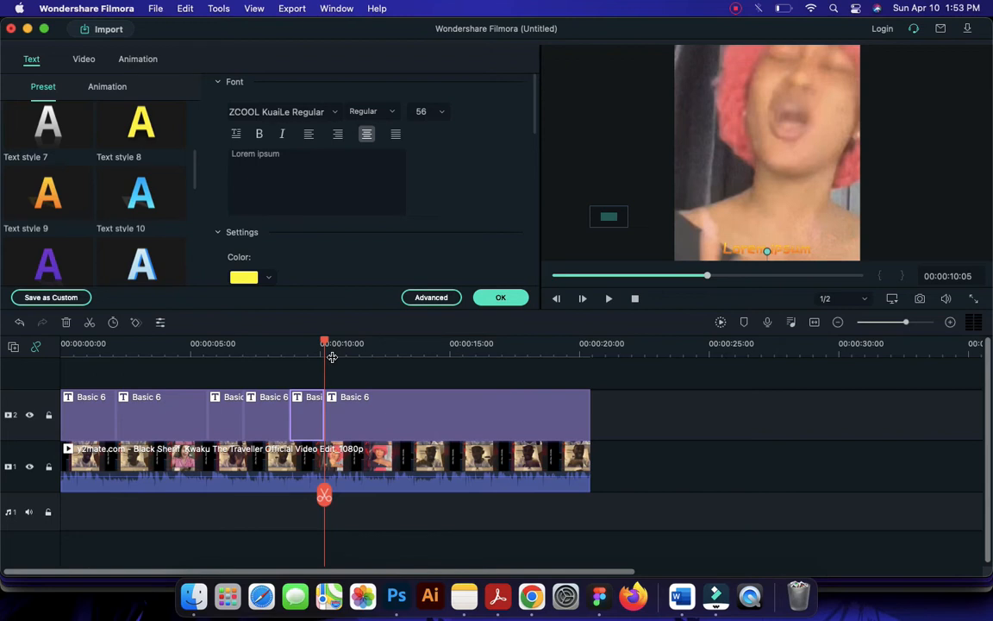
Replay the next lyric line to find where it ends and split the last title segment at 00:00:13:00
key(space)
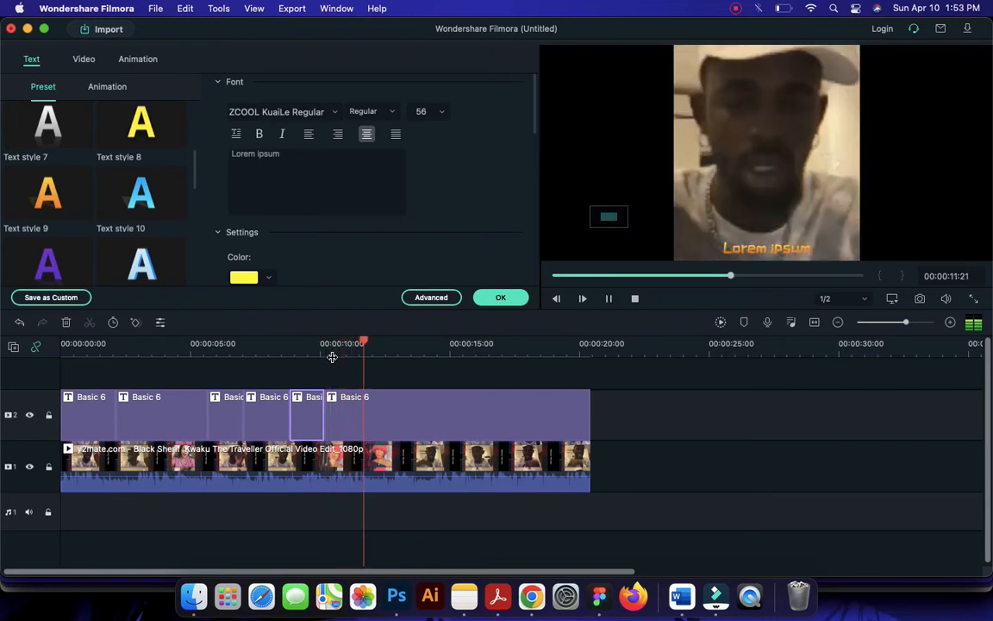
key(space)
key(space)
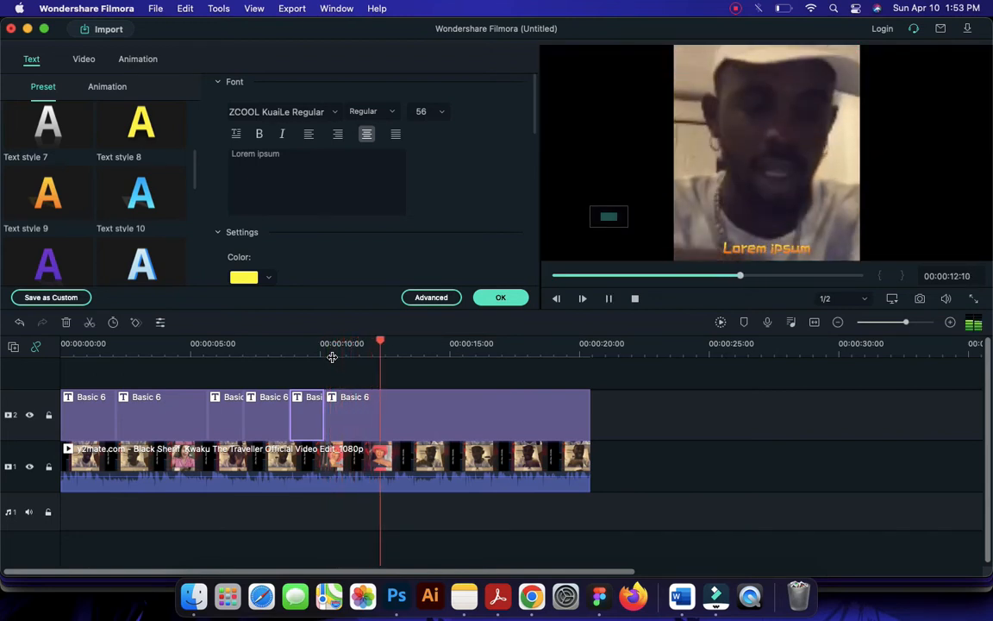
key(space)
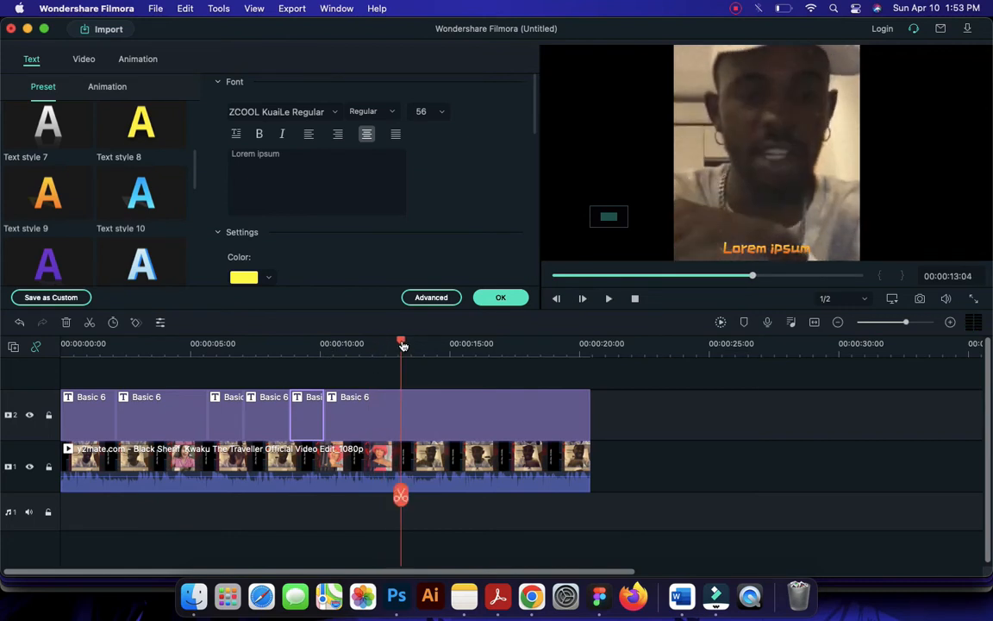
drag(401, 345, 396, 343)
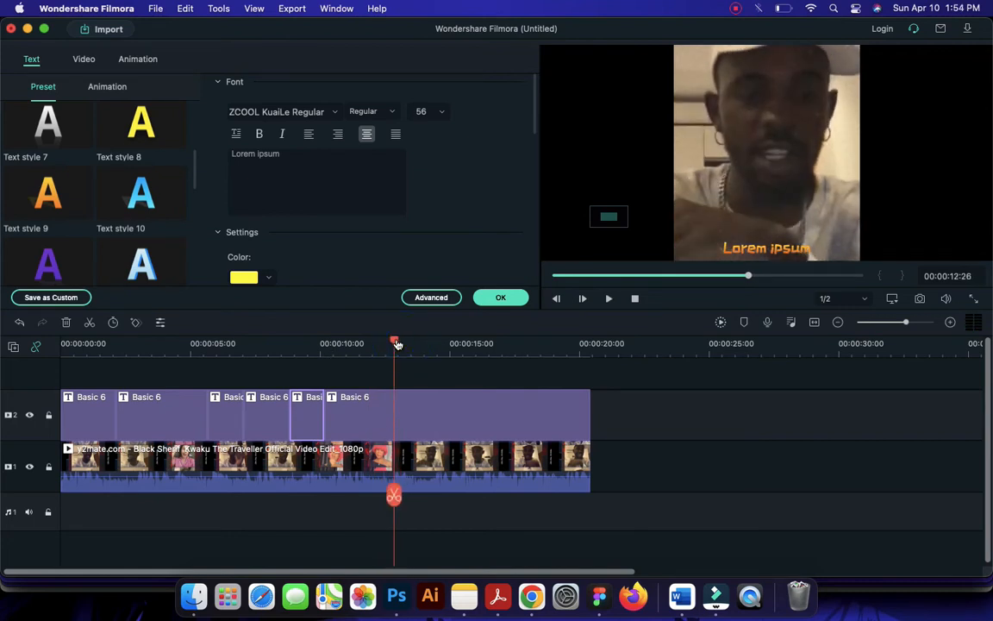
key(space)
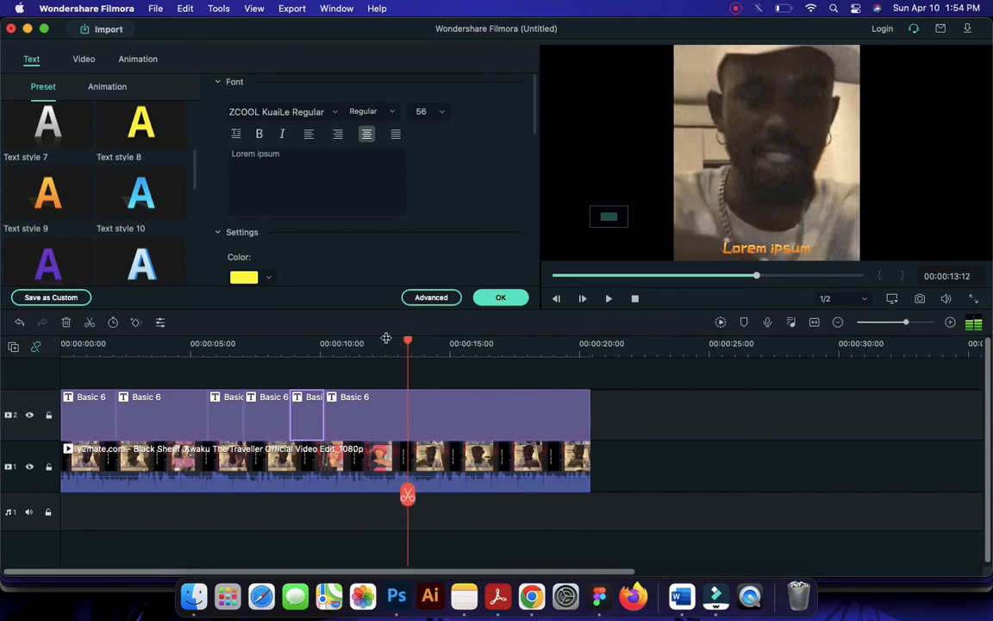
click(384, 341)
click(609, 298)
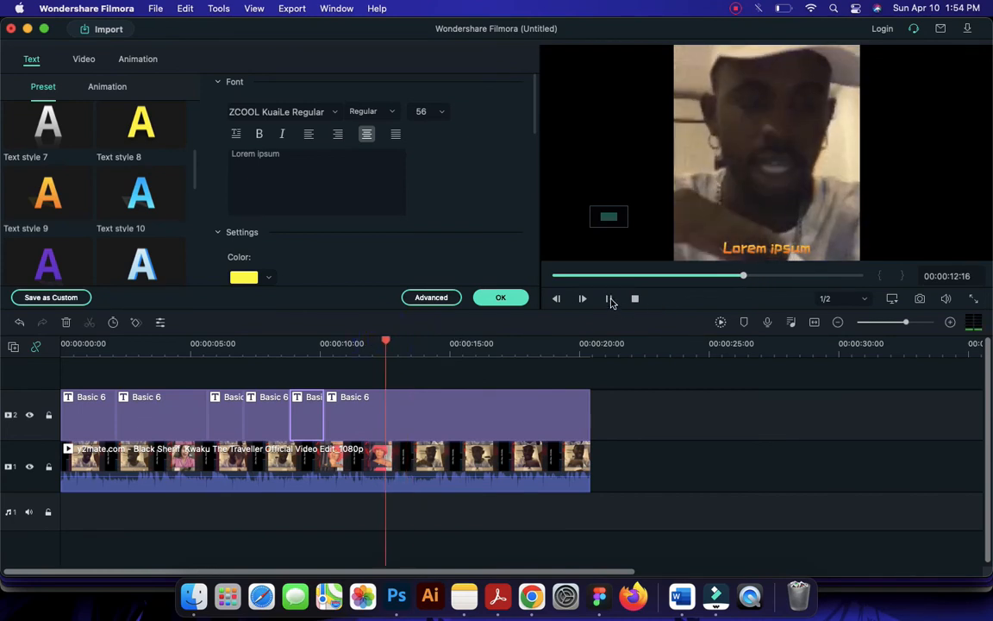
click(398, 343)
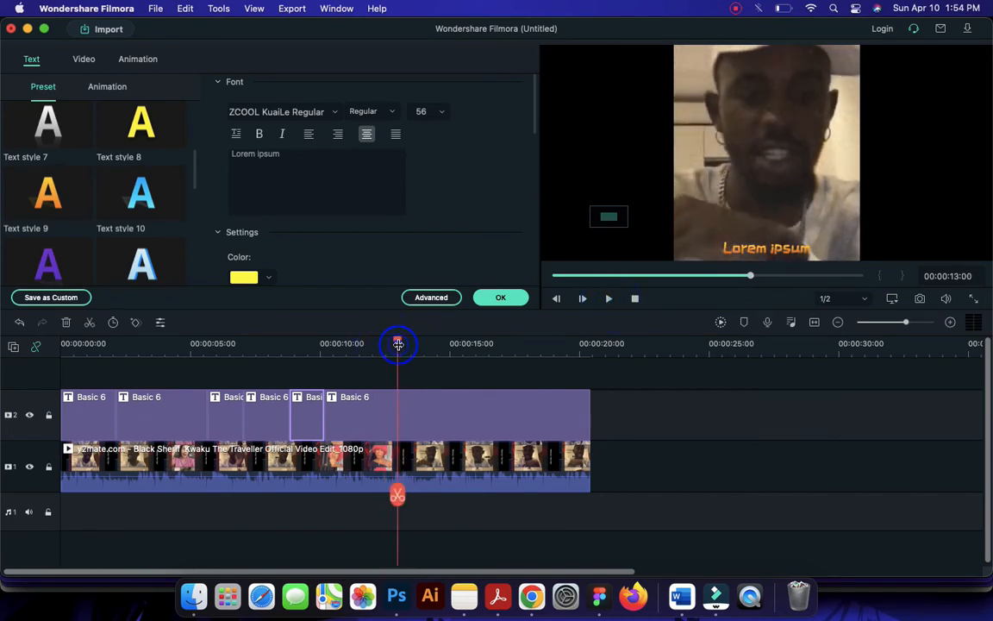
click(412, 407)
key(super+b)
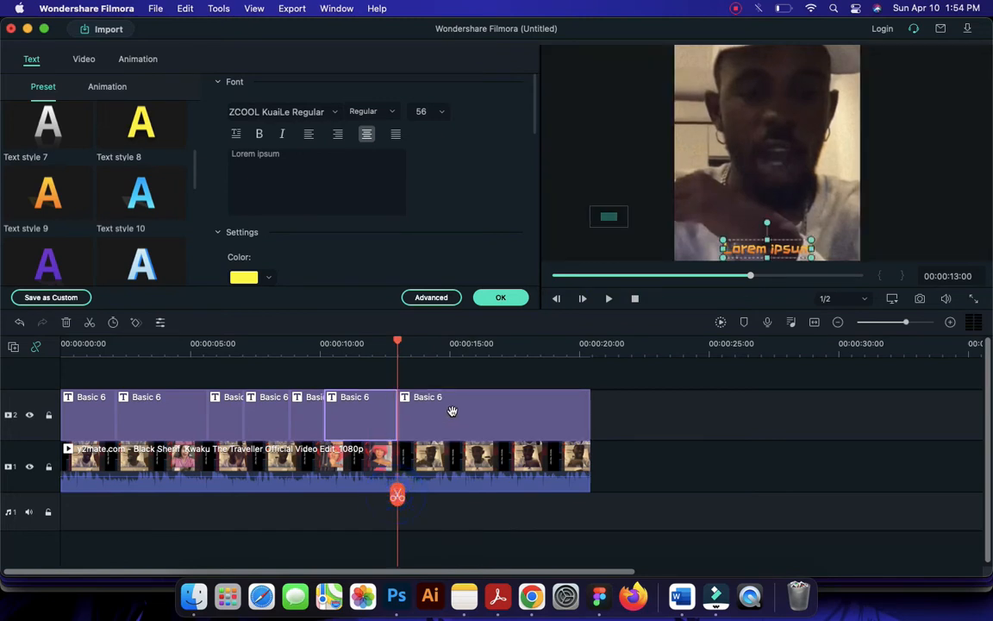
Play the following lyric line and split the remaining Basic 6 title at 00:00:14:11
key(space)
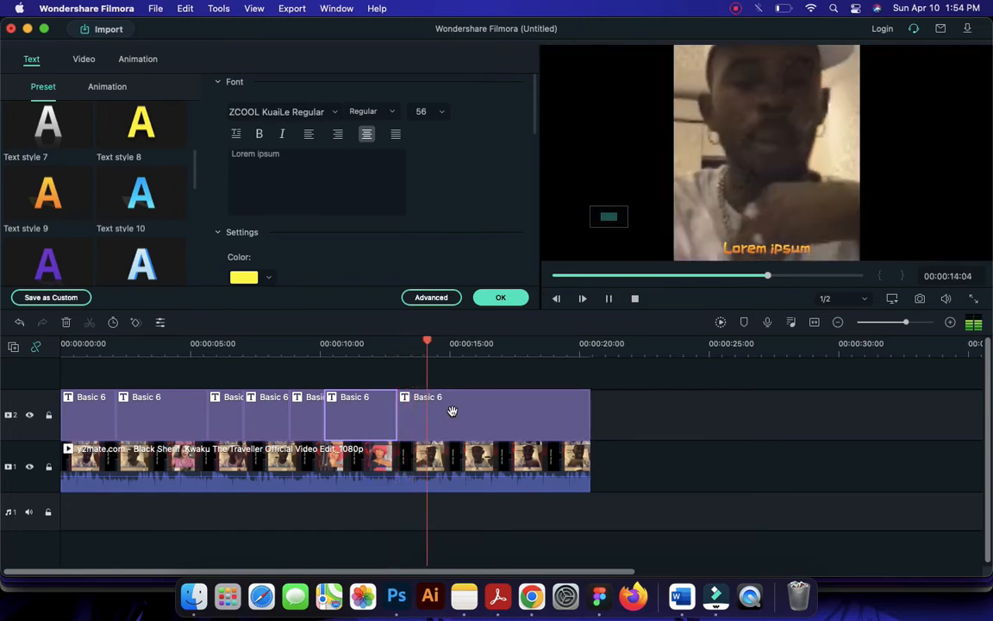
key(space)
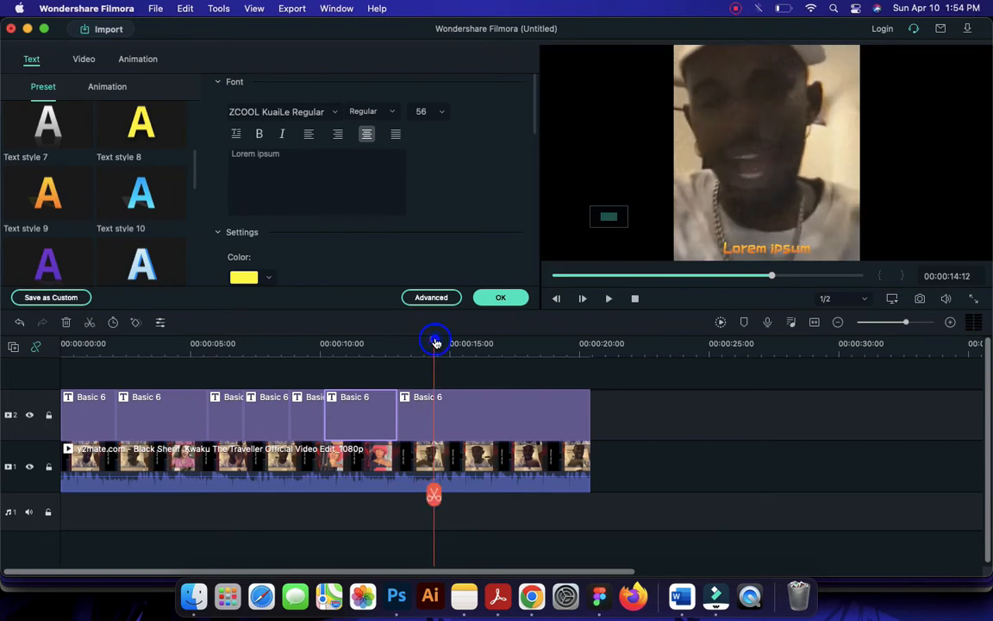
click(436, 343)
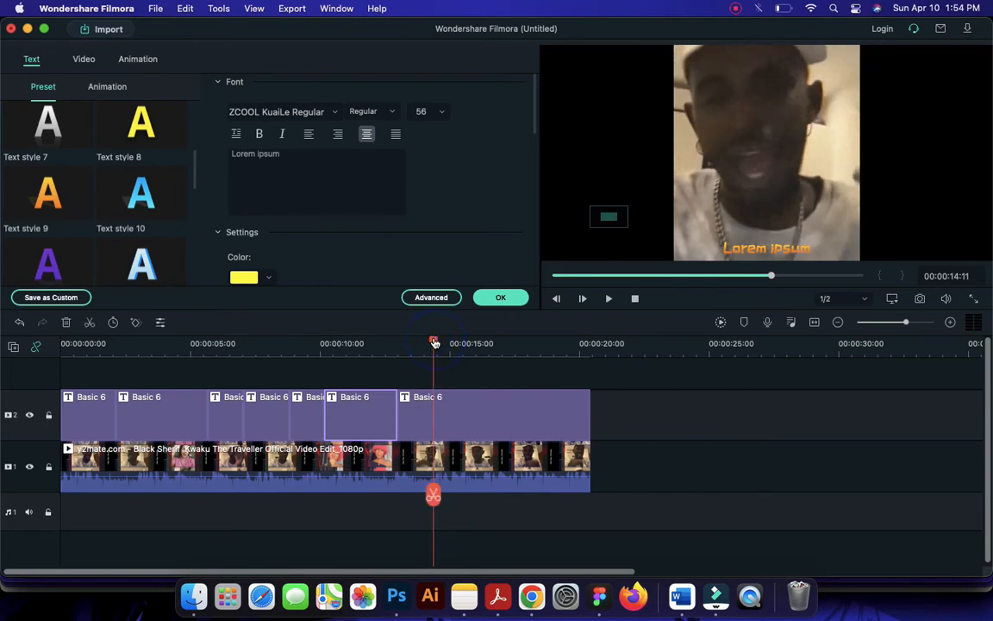
click(465, 409)
key(super+b)
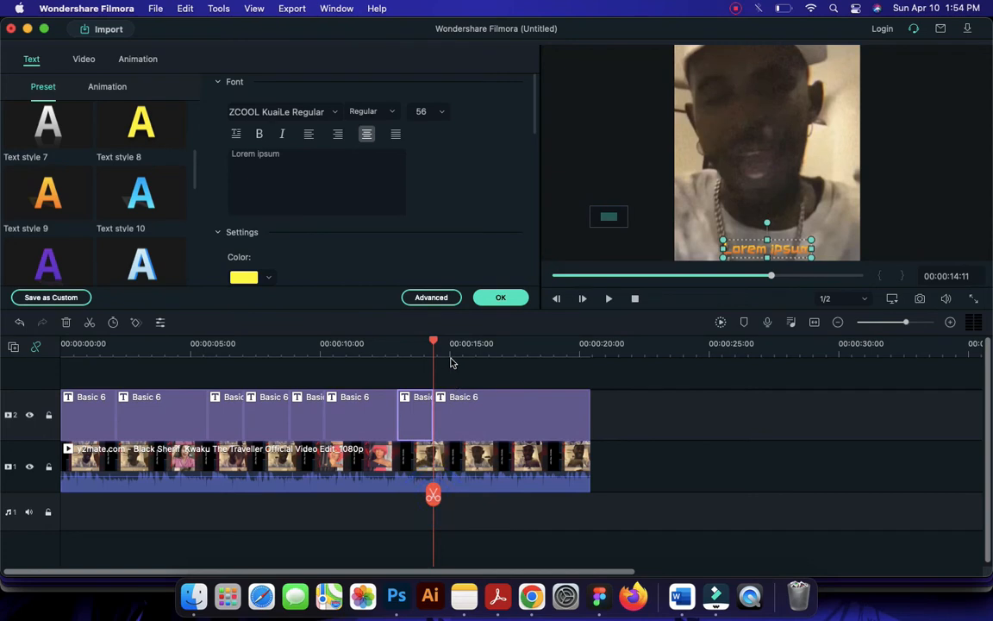
Play onward to the end of the next line and split the last title segment at 00:00:15:22
key(space)
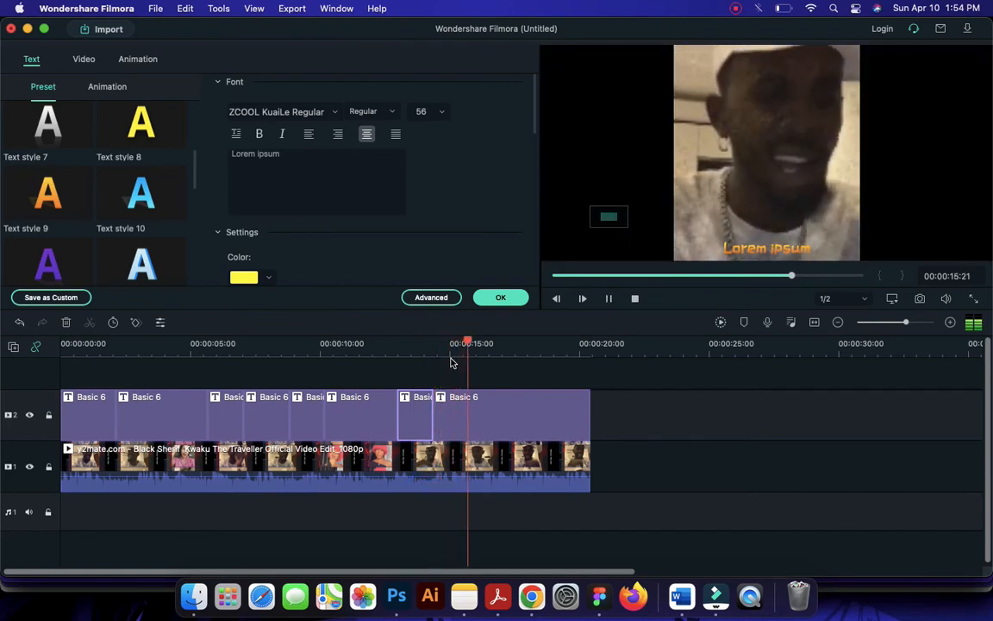
key(space)
click(483, 405)
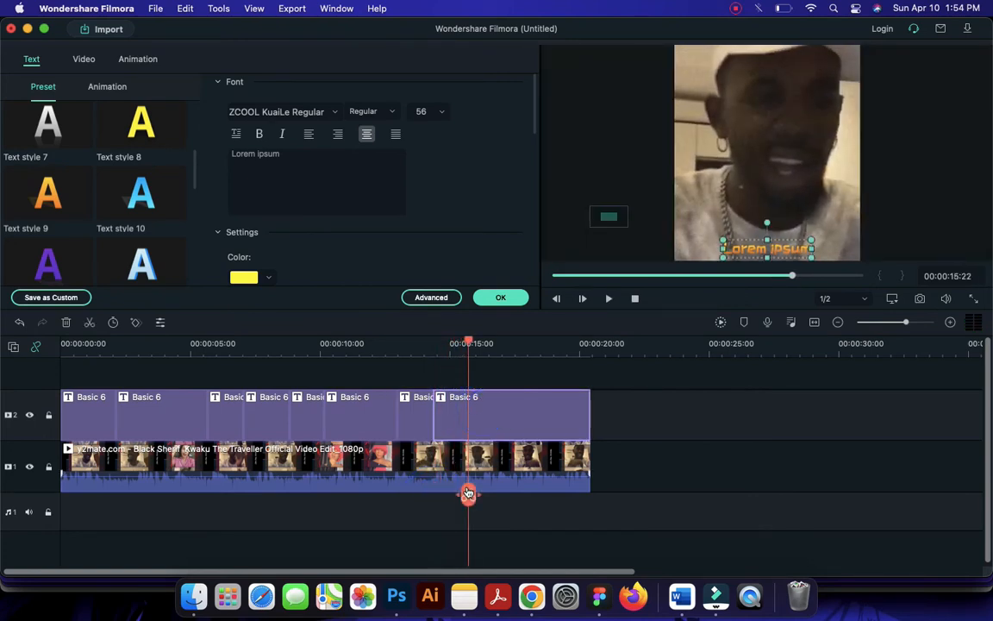
click(498, 413)
key(super+b)
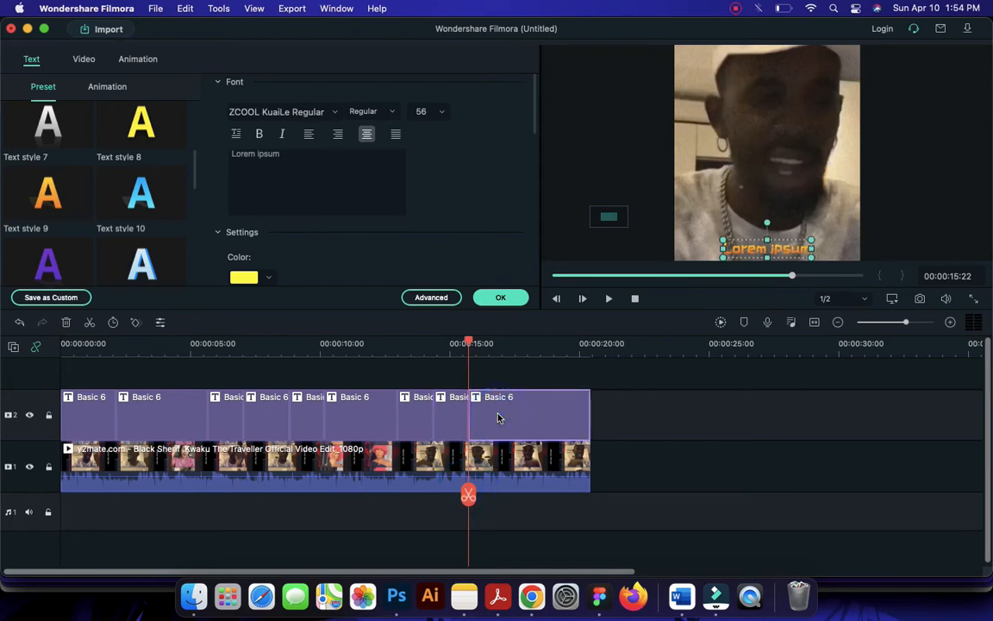
Split the last Basic 6 title segment at the lyric break at 00:00:17:15 and resume playback from there
key(space)
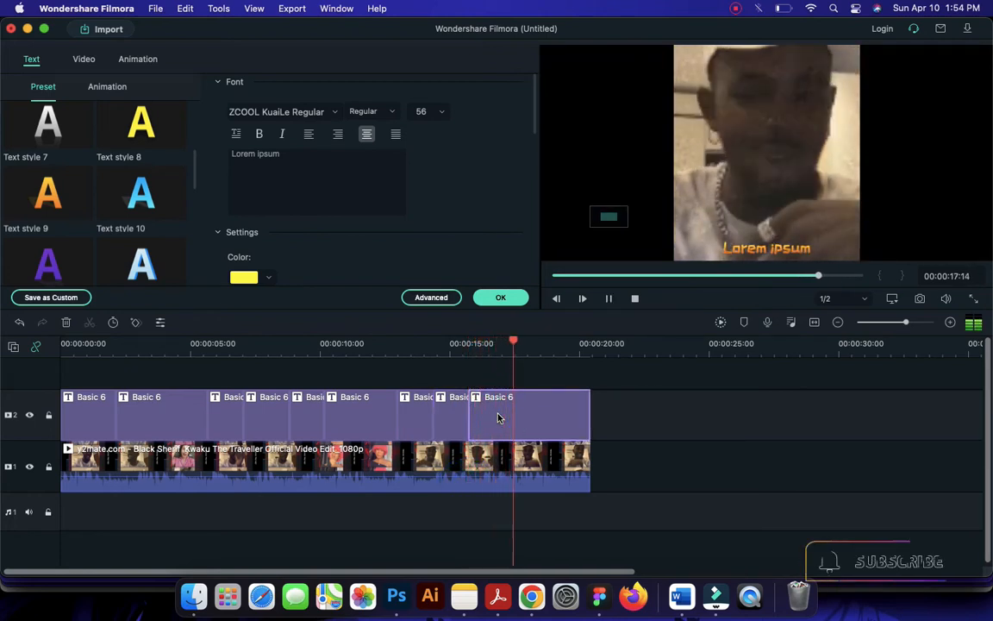
key(space)
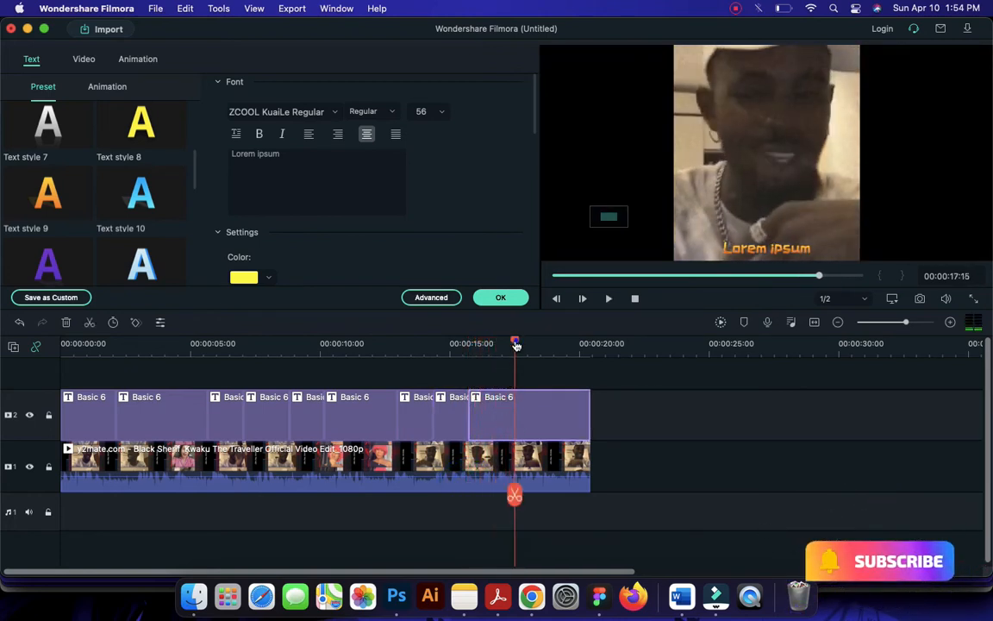
click(512, 344)
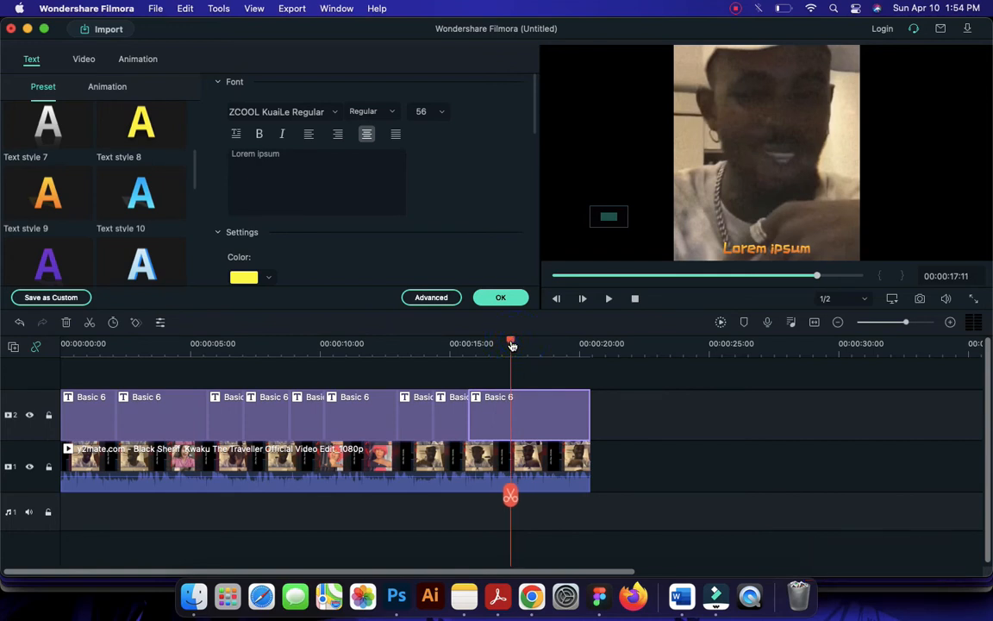
key(space)
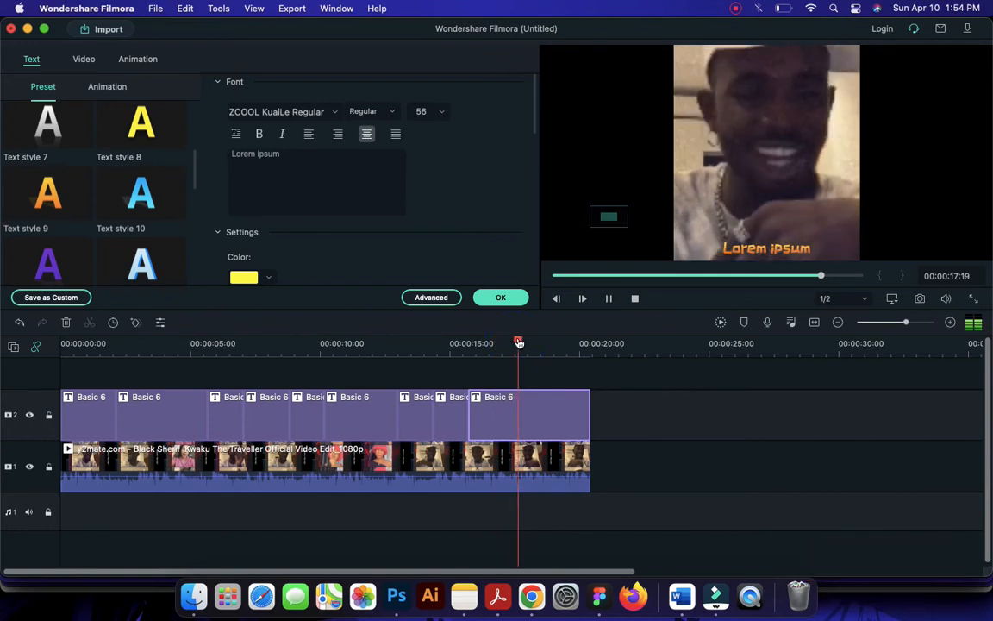
click(517, 341)
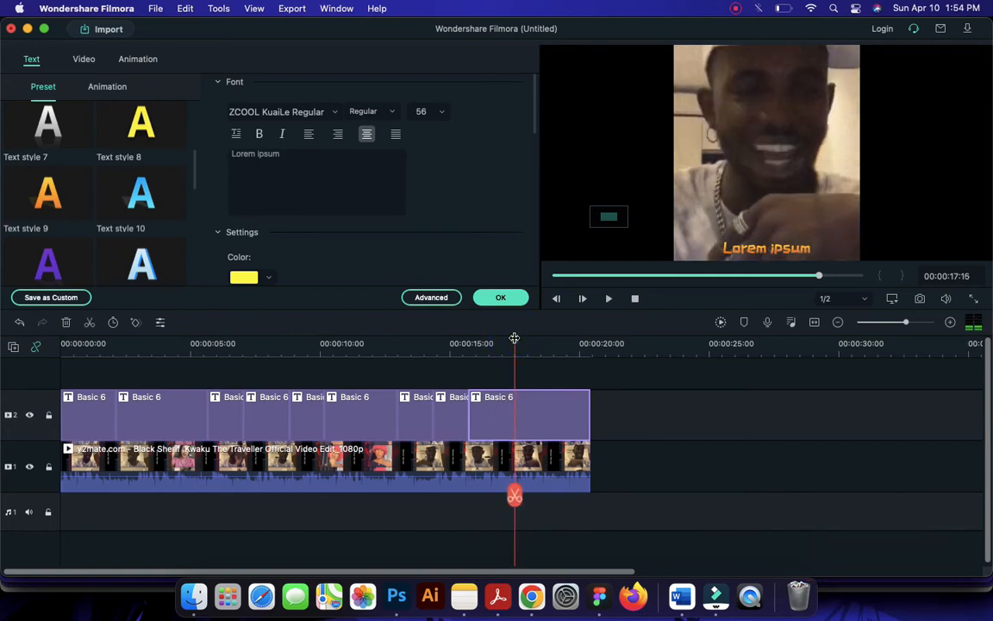
click(511, 501)
key(space)
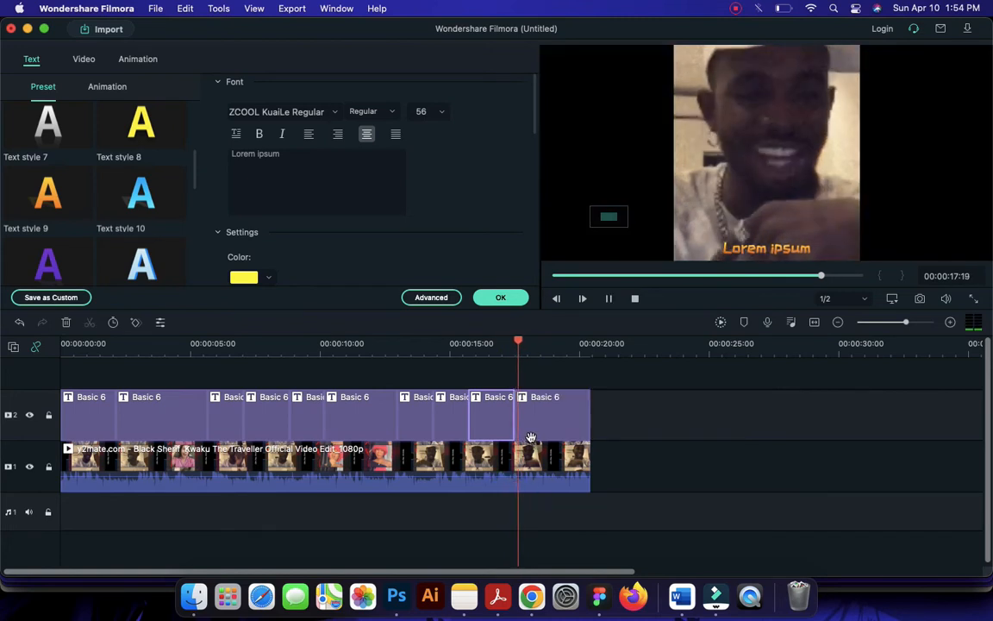
Split the last Basic 6 title at the end of the lyric line at 00:00:19:07 and resume playback
key(space)
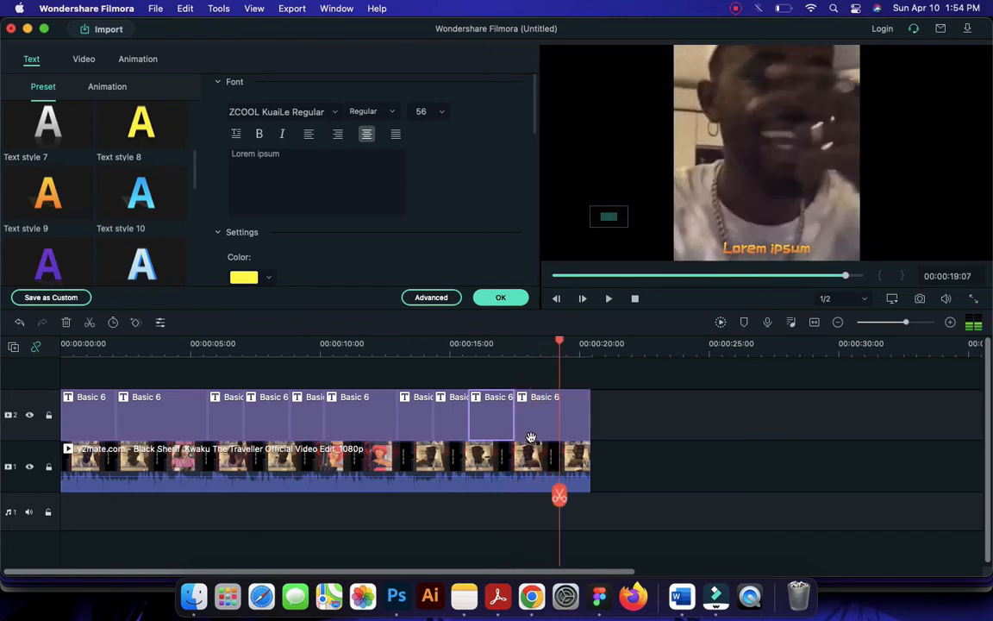
click(536, 426)
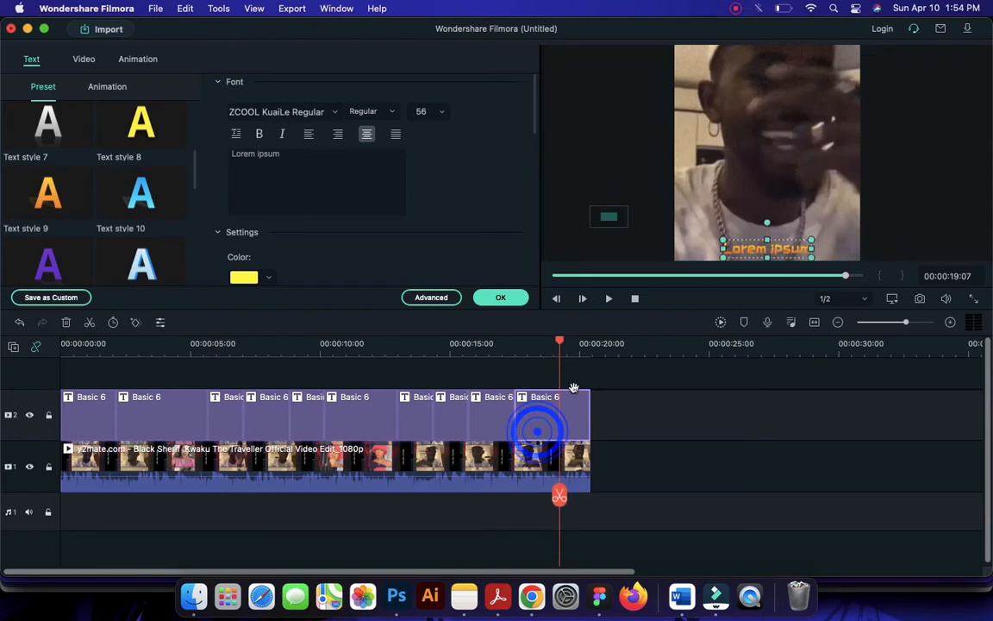
click(560, 495)
key(space)
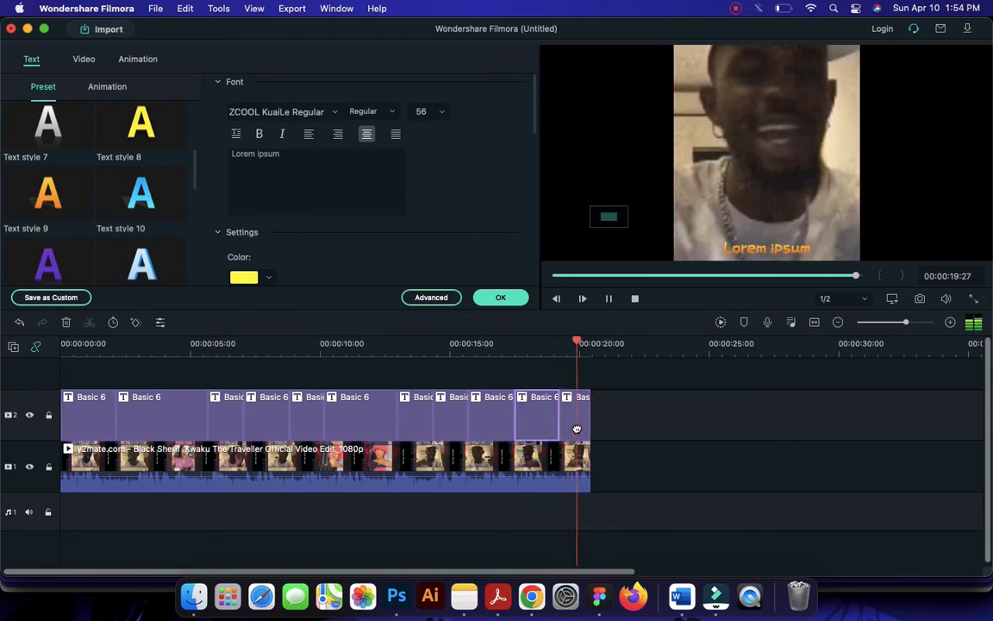
Extend the end of the video clip slightly past 00:00:20:00, replay the ending, and stretch the last title to match the clip's end
click(581, 452)
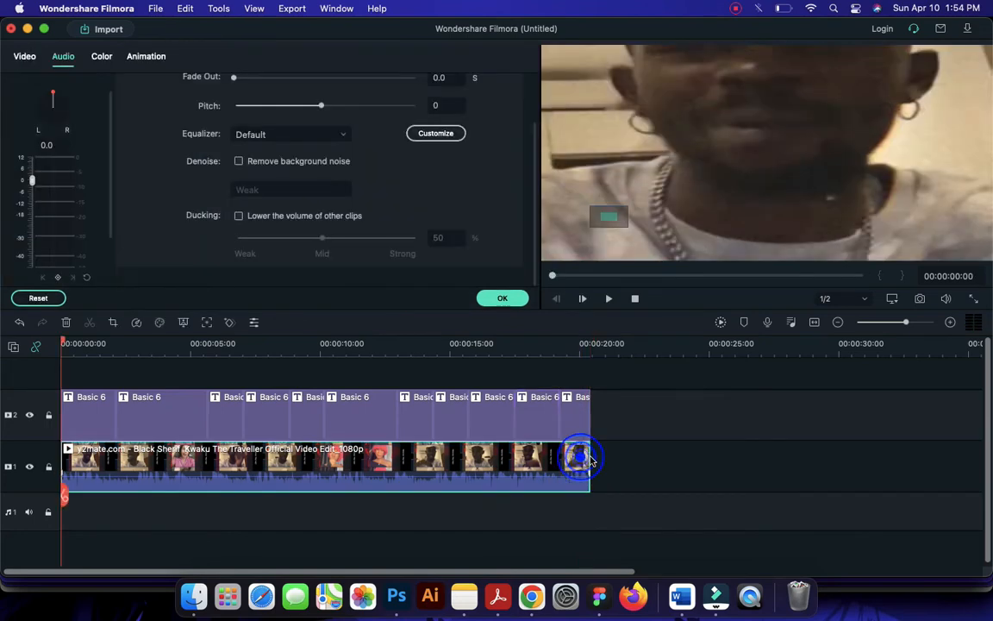
drag(588, 460, 602, 459)
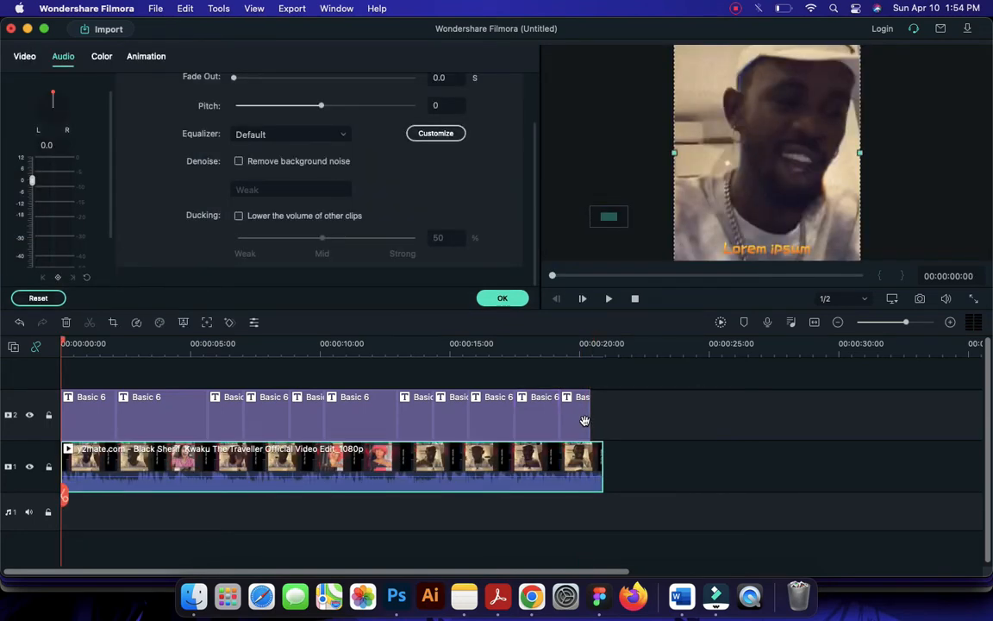
click(569, 347)
key(space)
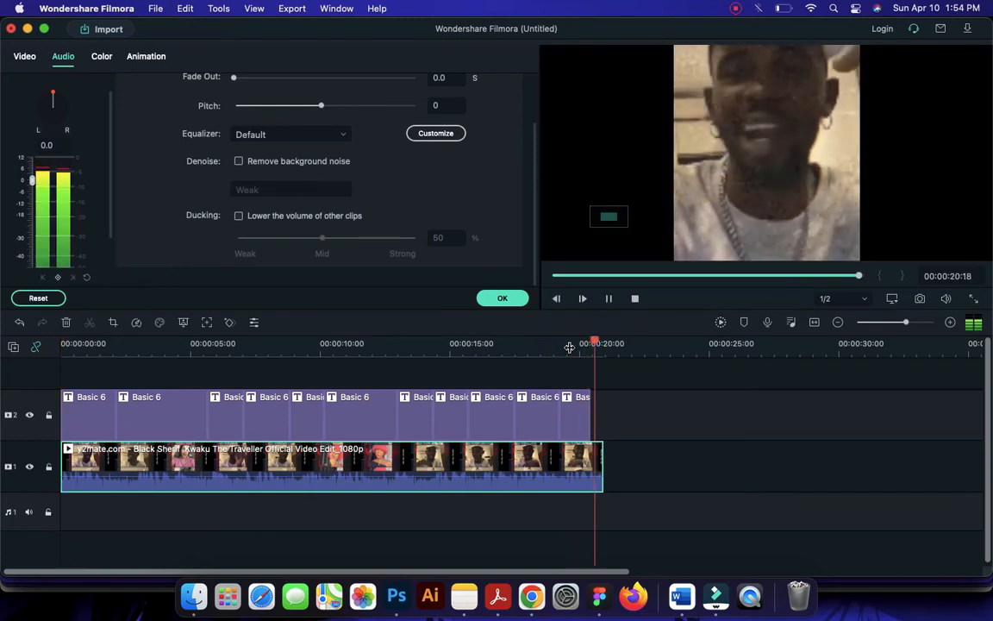
click(583, 416)
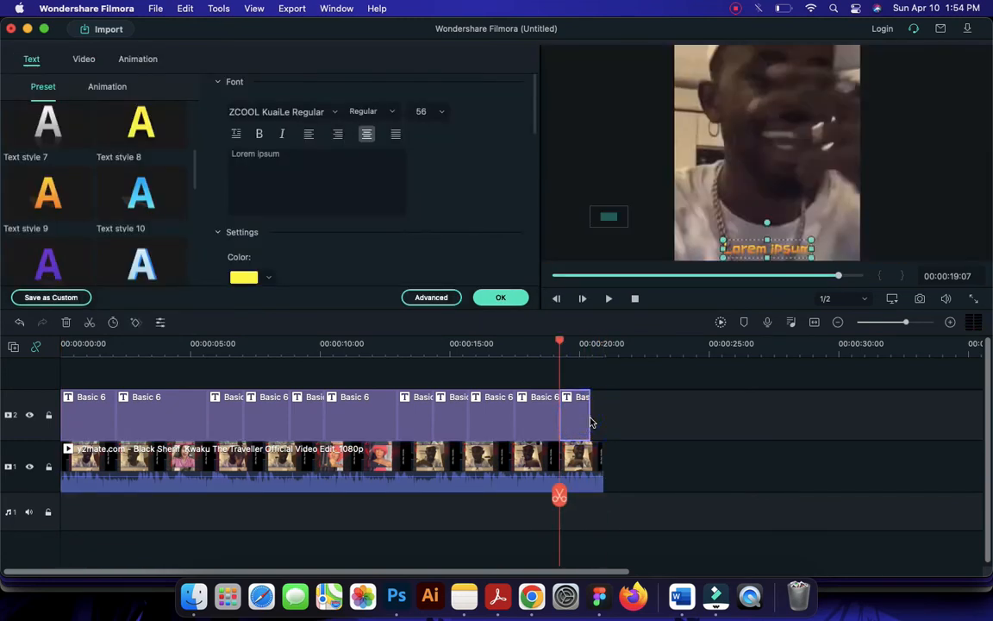
drag(590, 418, 603, 417)
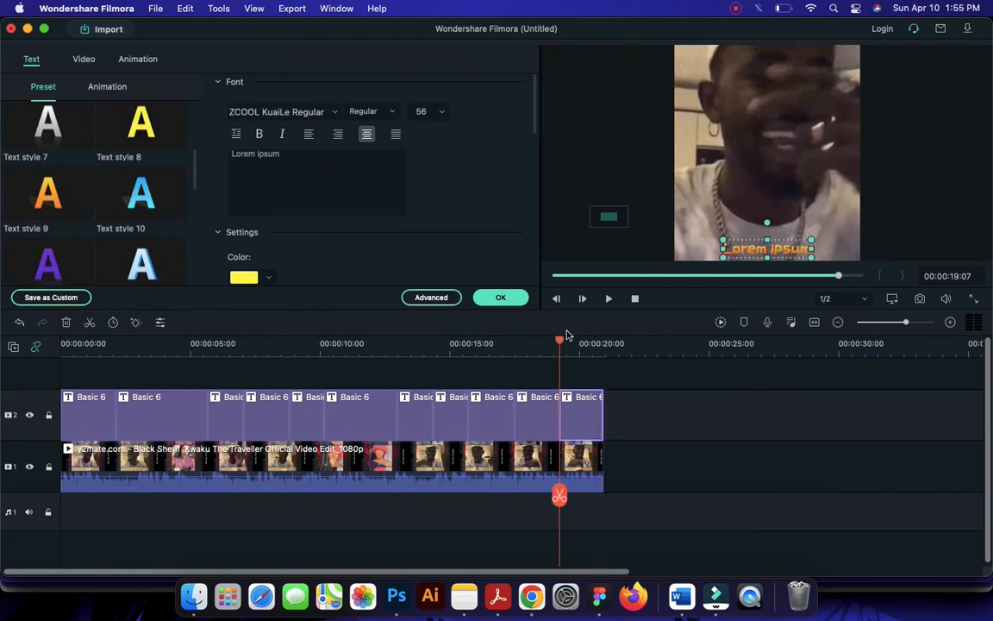
Return to the start of the timeline and go through the first six title segments to review how they are divided
drag(556, 341, 48, 341)
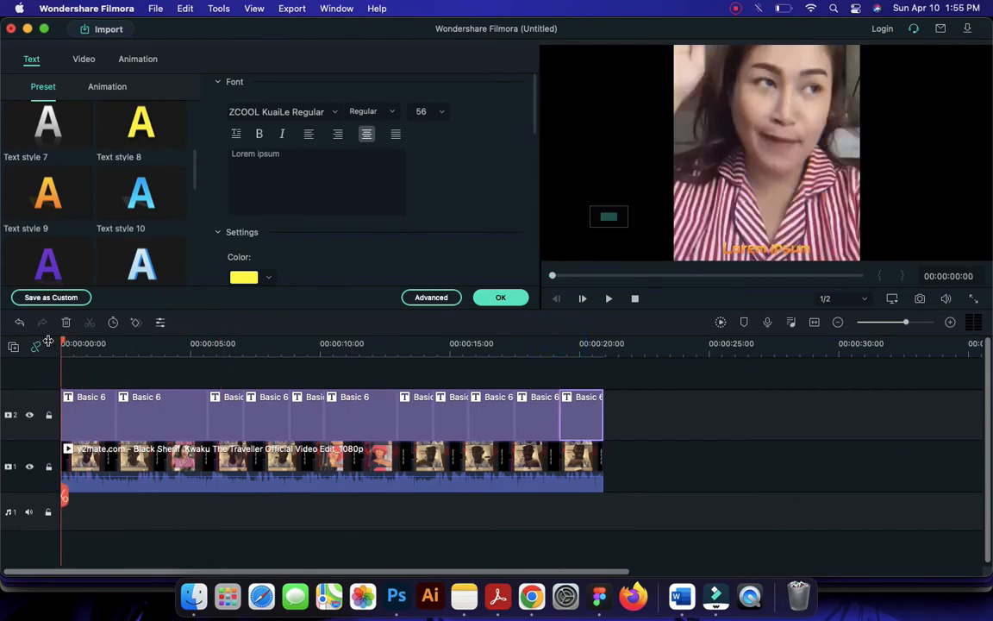
click(89, 413)
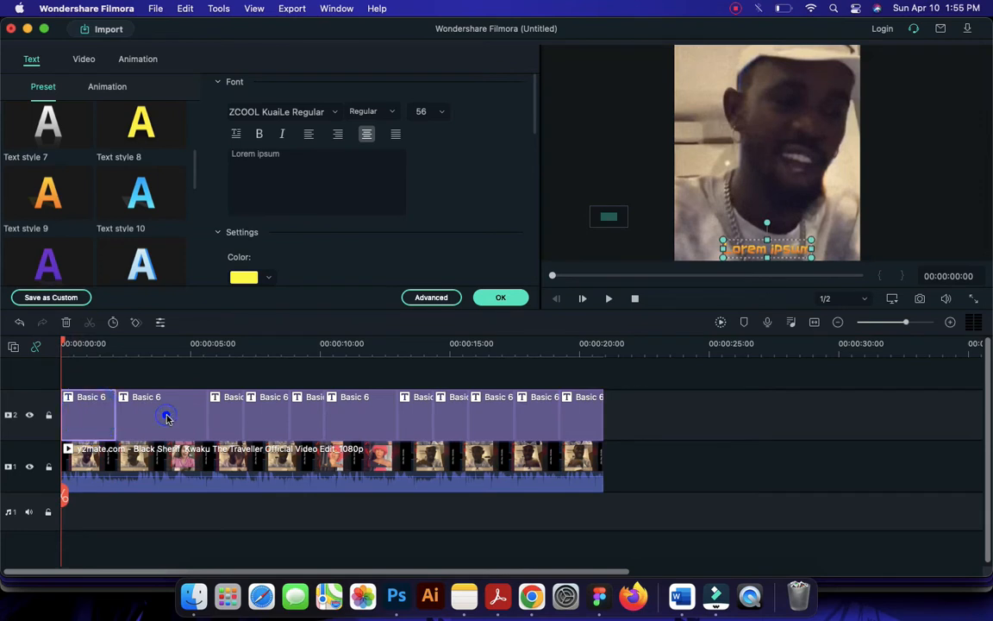
click(166, 412)
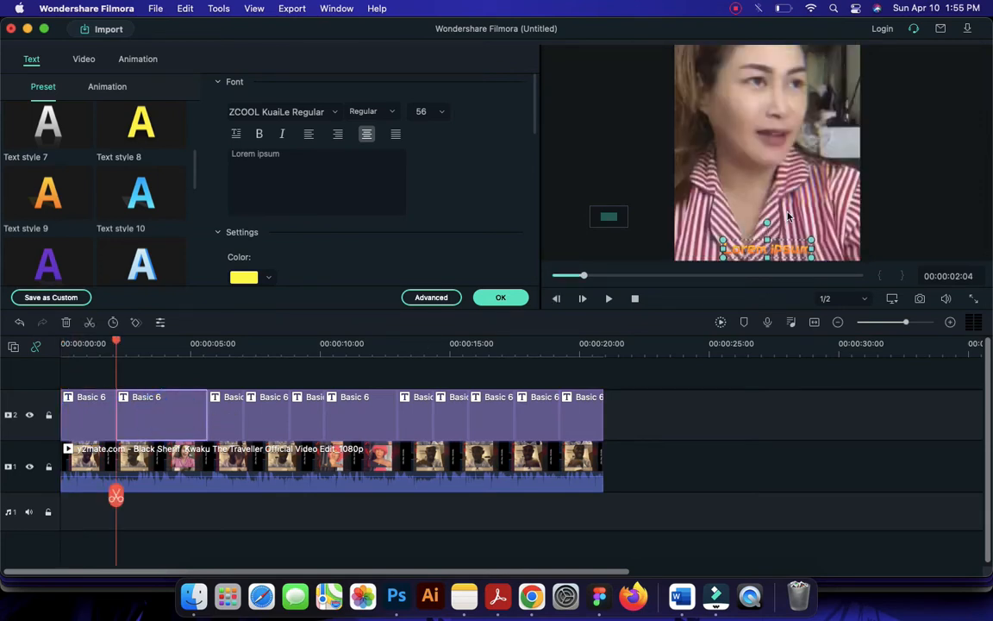
click(209, 348)
click(222, 411)
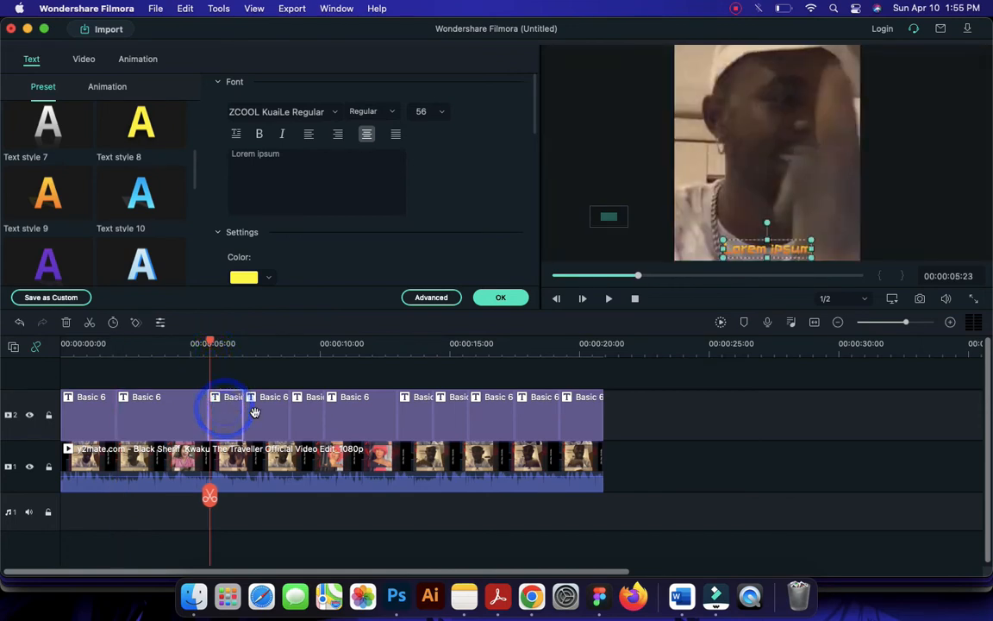
click(256, 413)
click(300, 410)
click(358, 410)
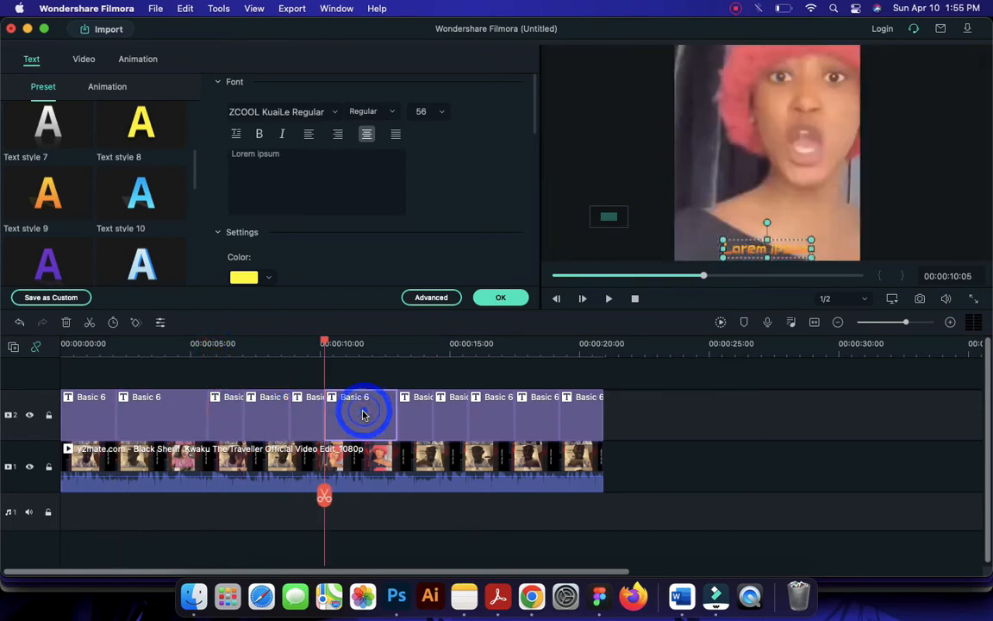
Select the first title segment, switch to the lyrics page in Chrome and copy the line "Of course I fucked up"
click(69, 344)
click(85, 415)
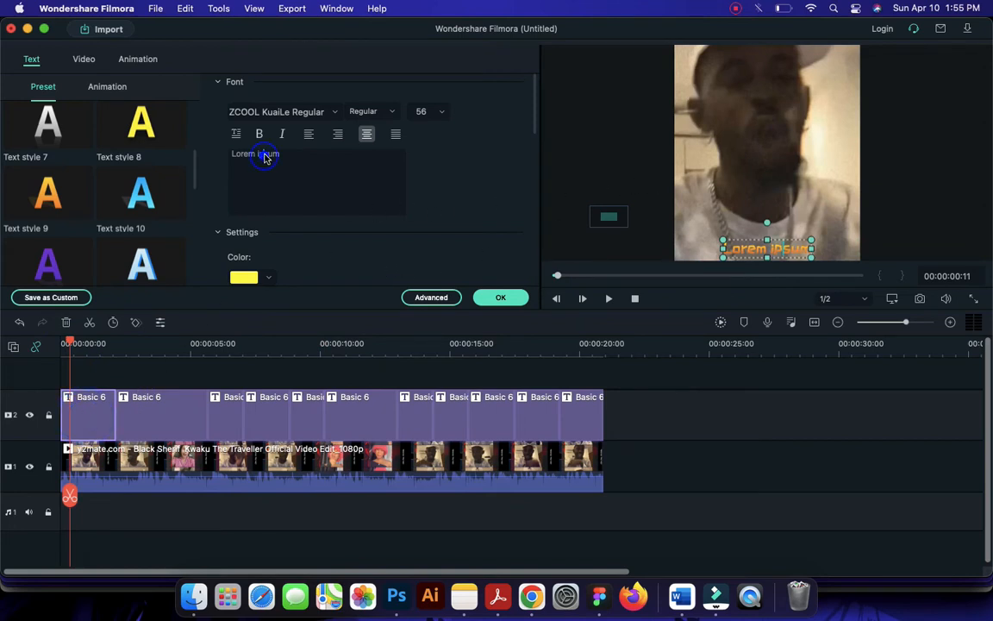
click(532, 596)
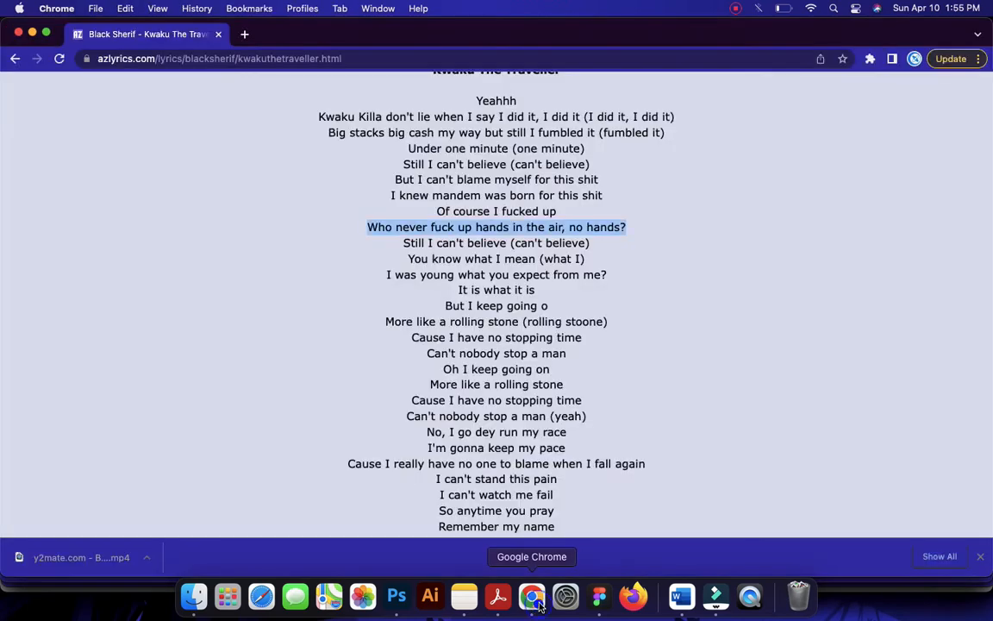
drag(438, 210, 559, 214)
key(super+c)
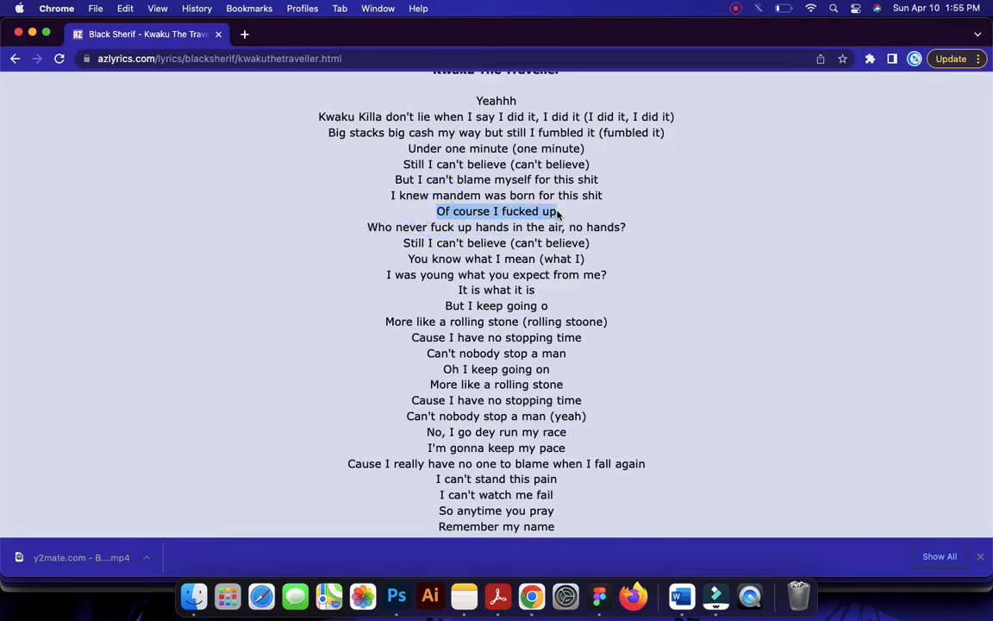
Back in Filmora, replace the first title's placeholder text with the copied lyric and break it into two lines after "Of course I"
click(715, 595)
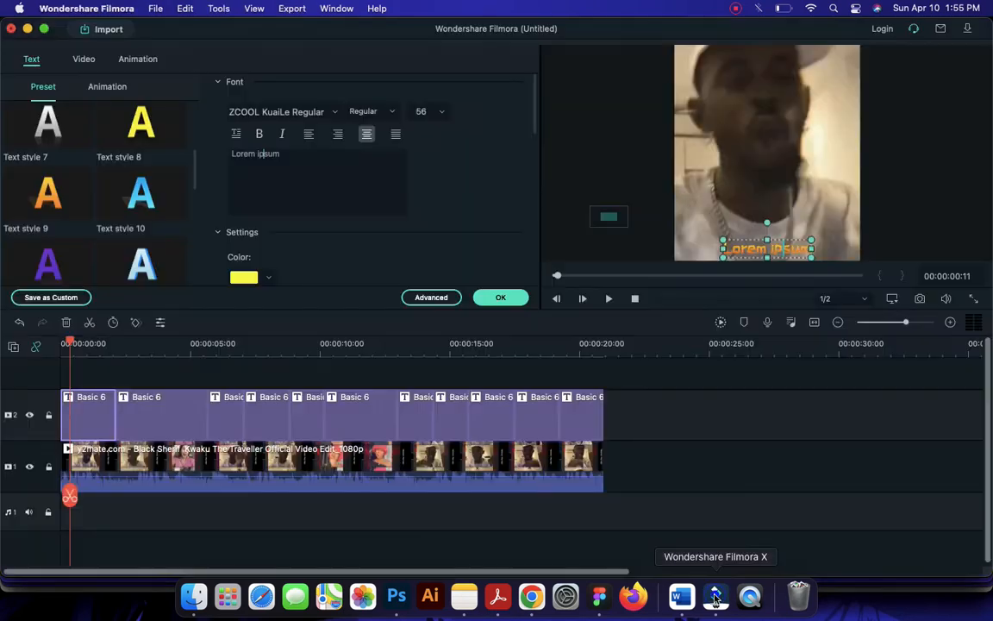
click(294, 160)
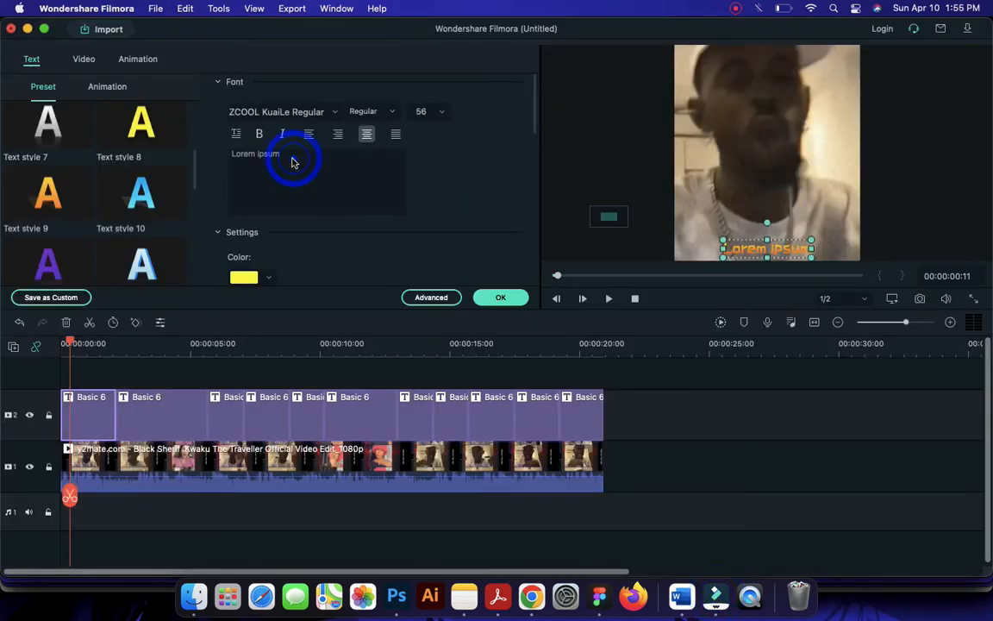
key(super+v)
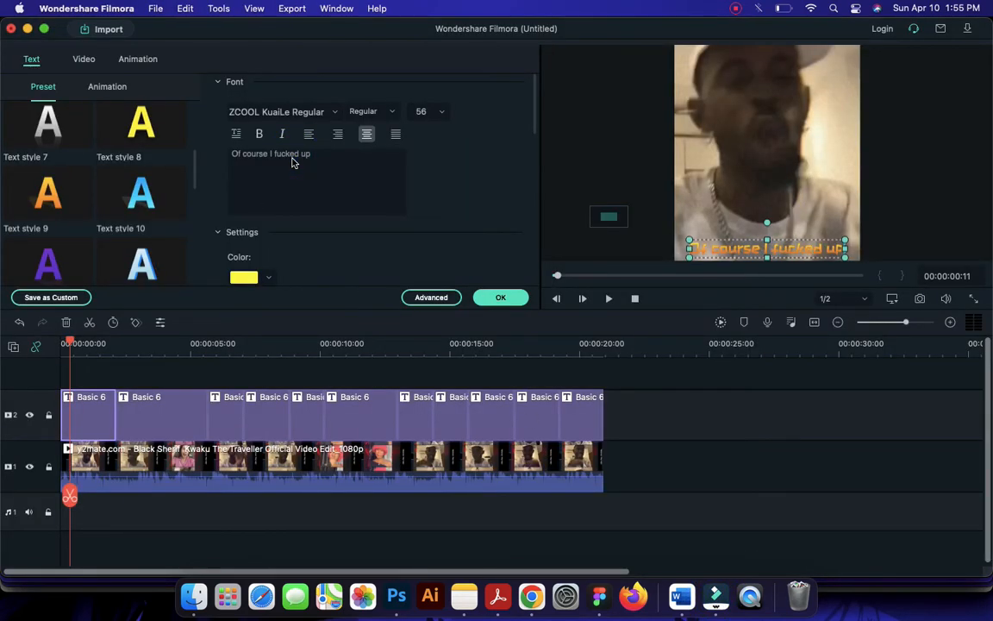
click(302, 156)
key(Return)
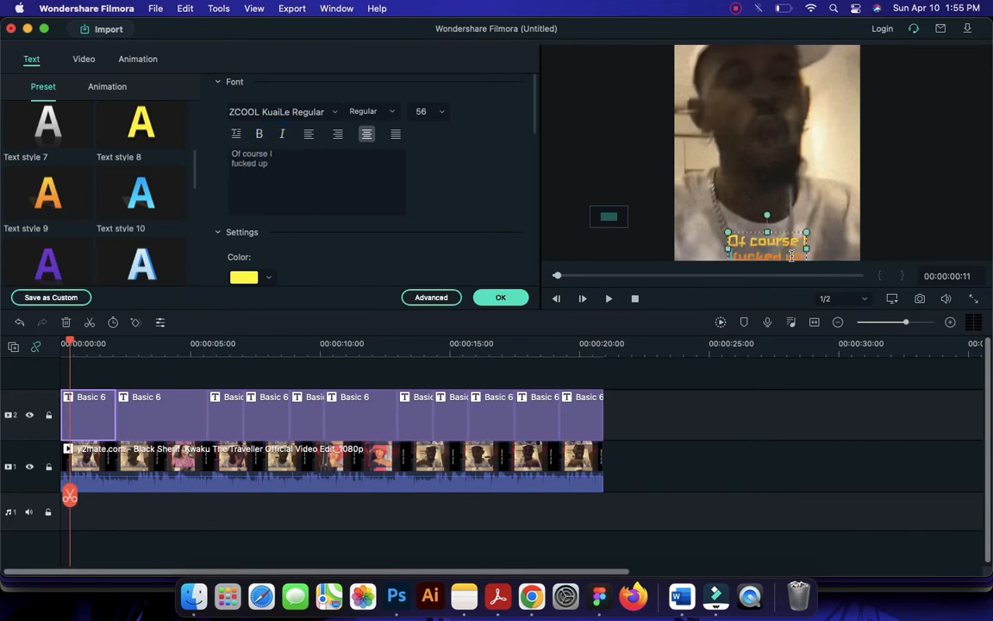
click(245, 10)
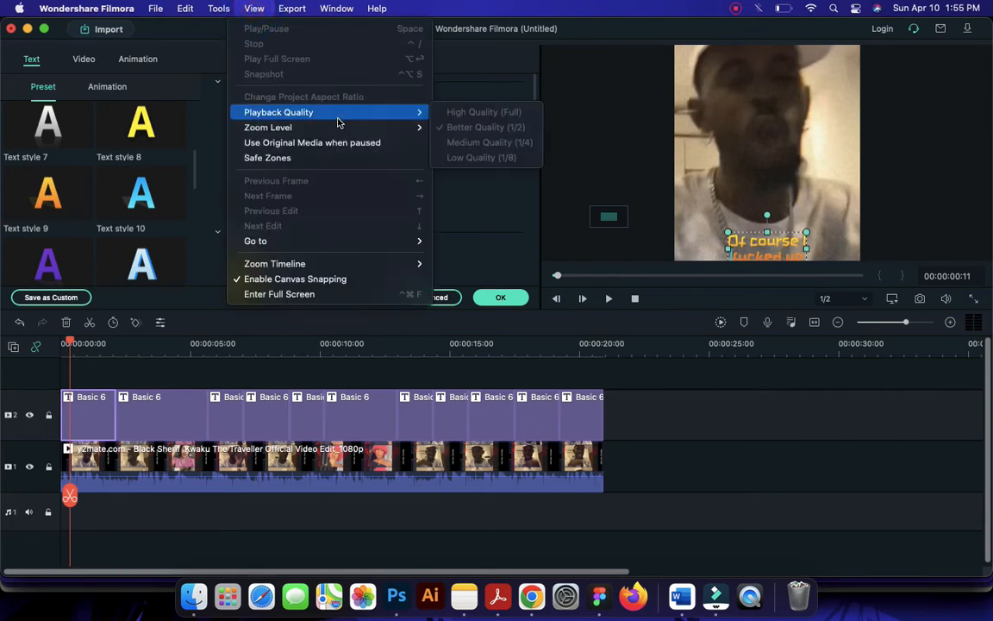
mouse_move(352, 130)
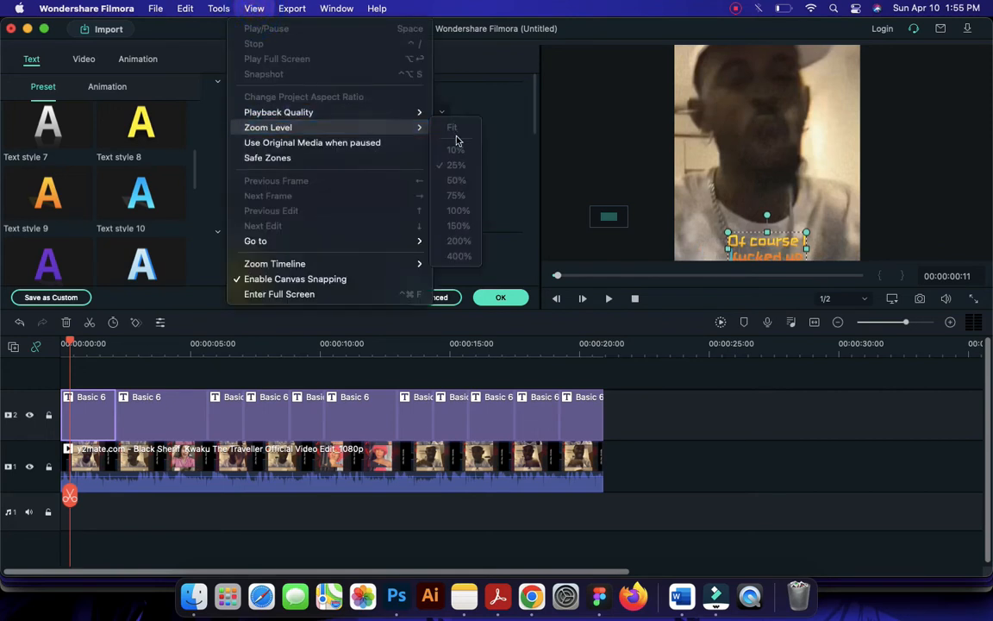
click(690, 150)
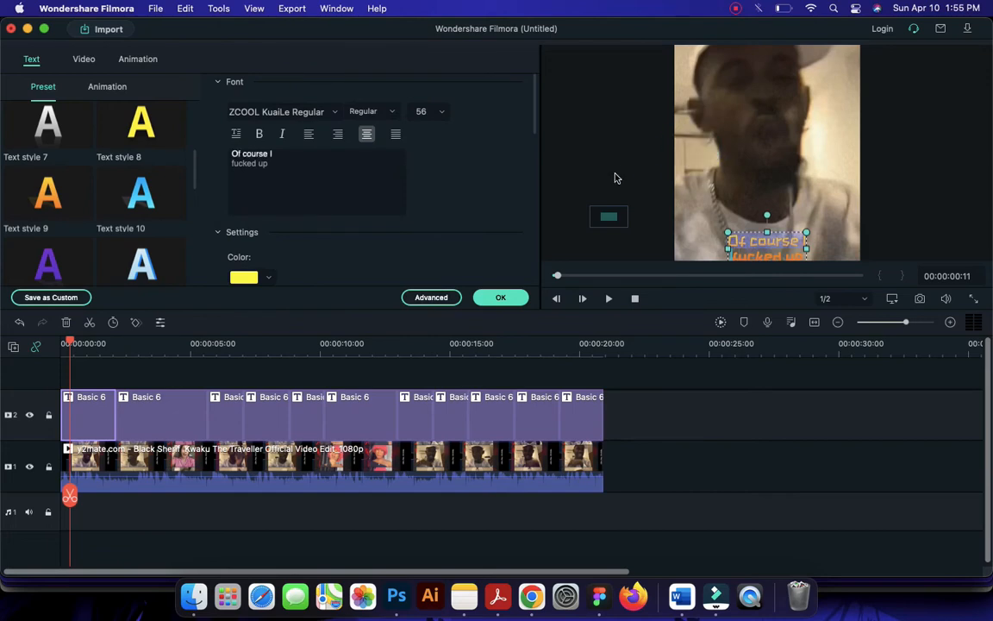
click(600, 233)
double_click(488, 461)
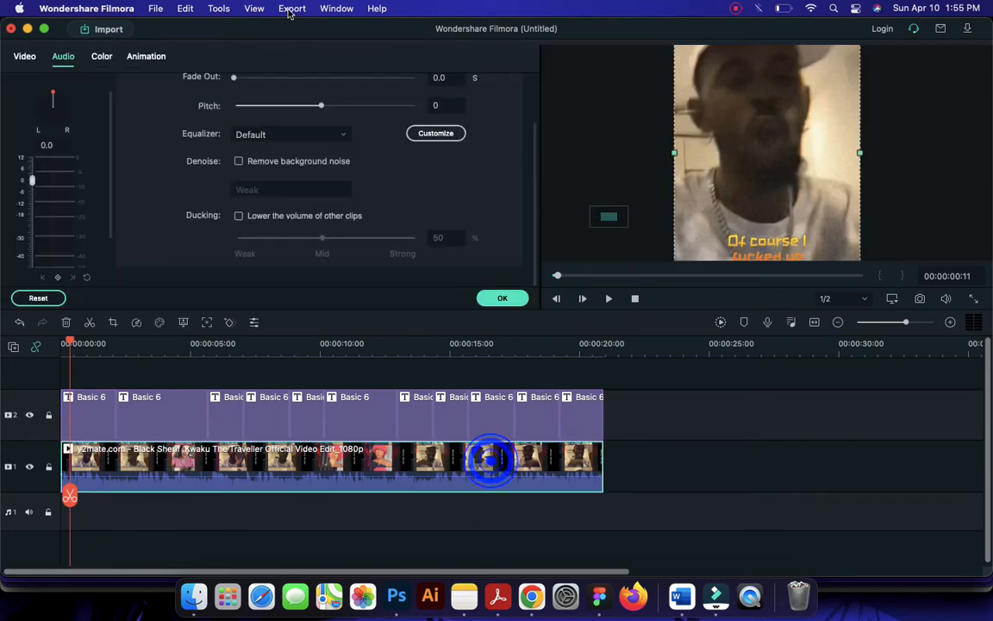
click(254, 9)
mouse_move(376, 127)
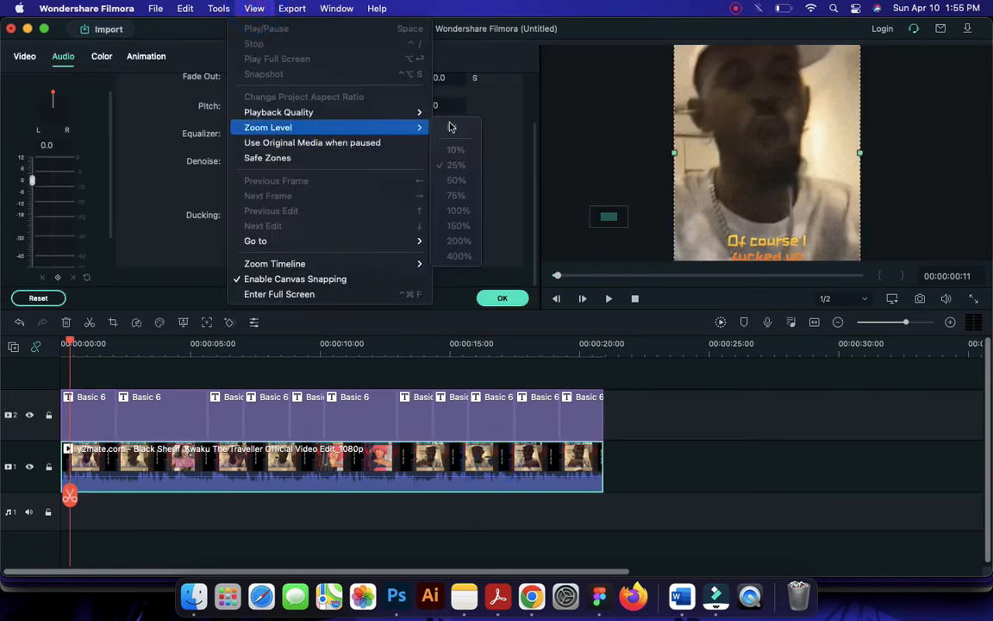
click(701, 137)
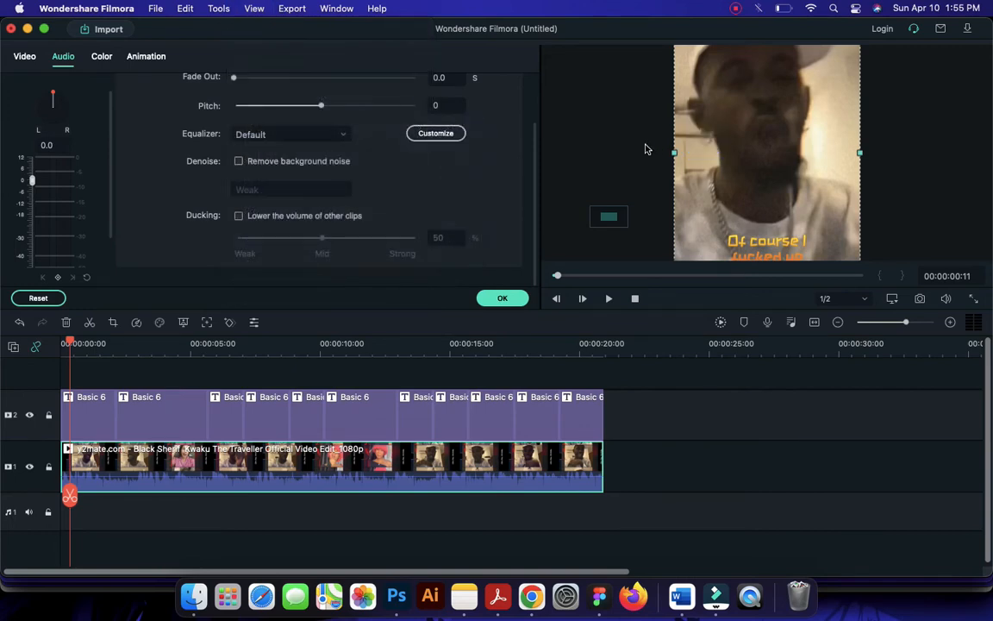
Deselect the clip and set the preview zoom level to Fit after trying 10%
click(644, 147)
click(255, 9)
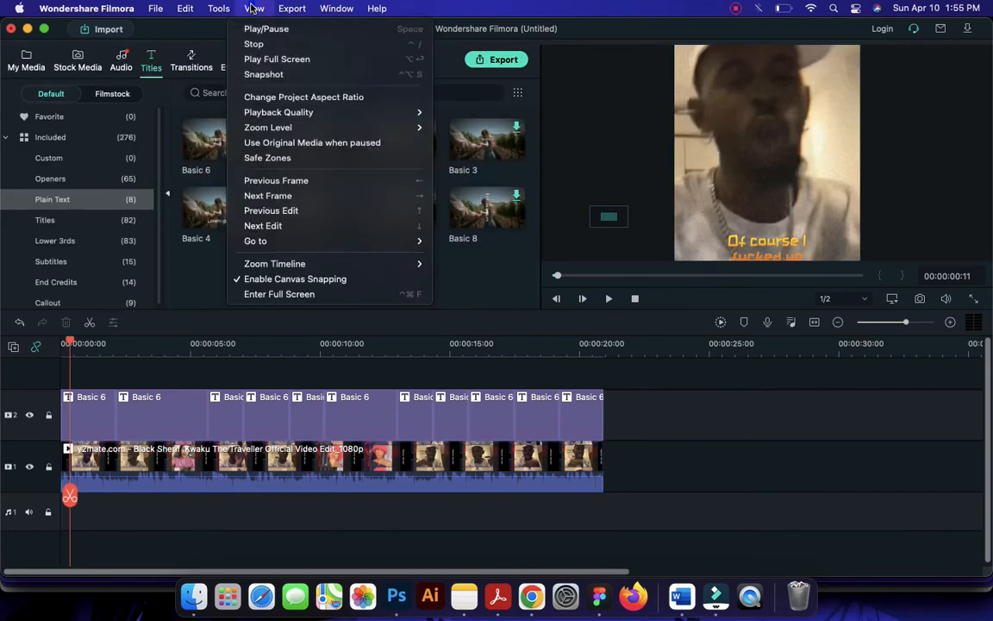
mouse_move(401, 128)
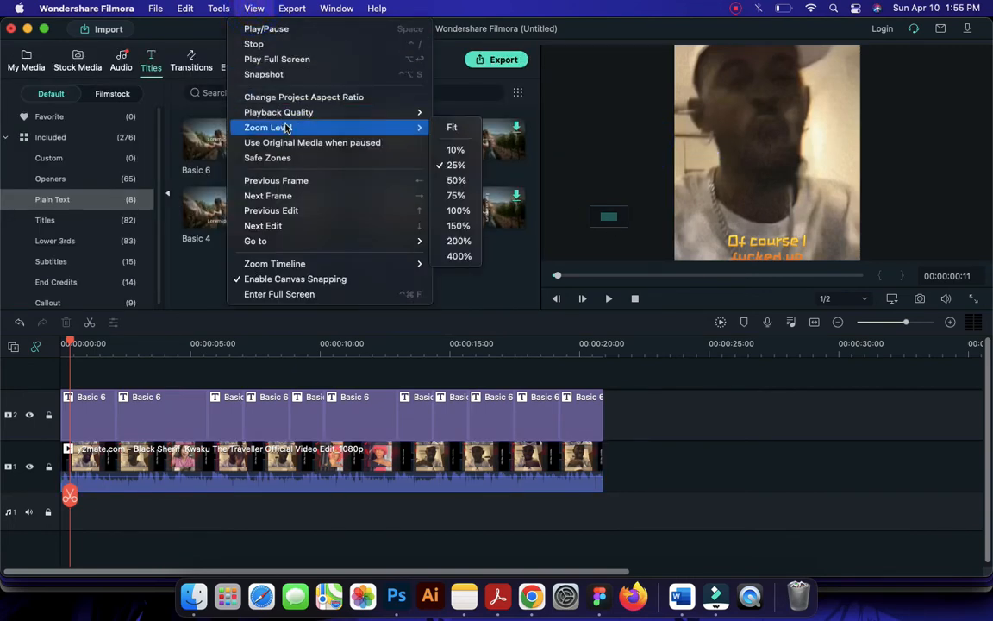
click(457, 150)
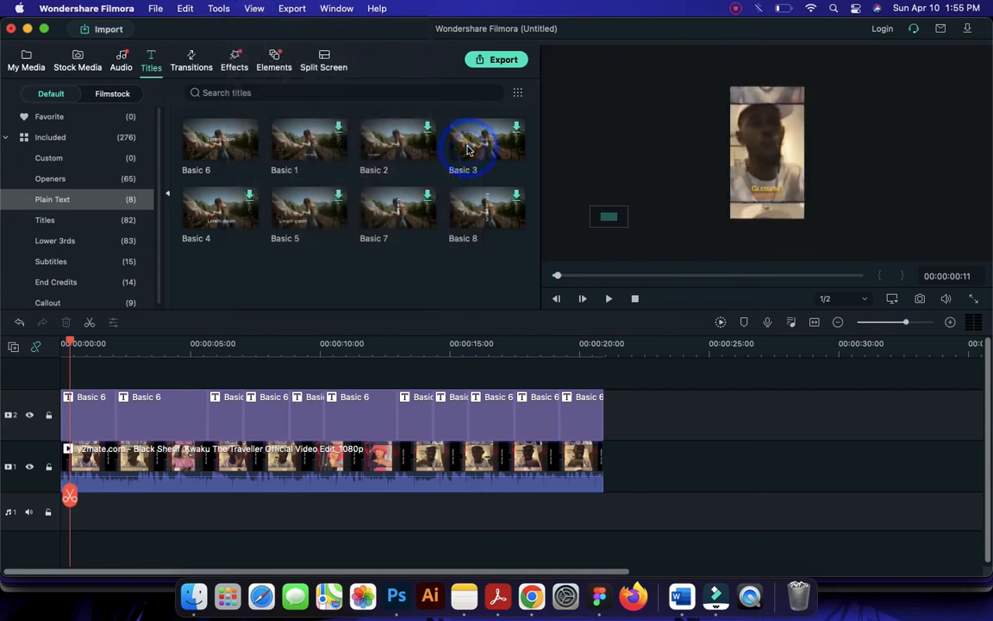
click(254, 9)
mouse_move(319, 129)
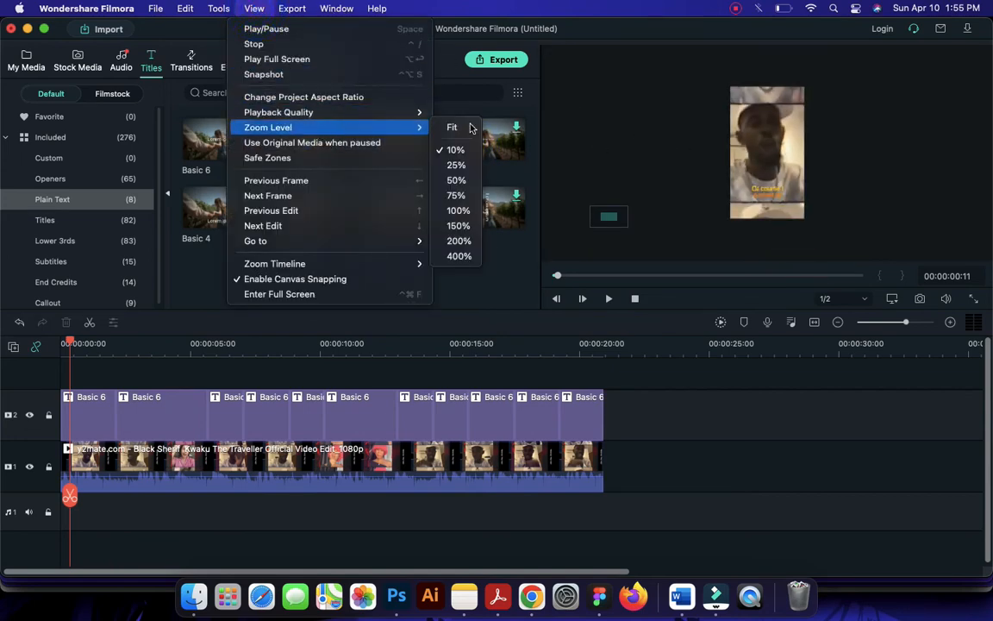
click(476, 128)
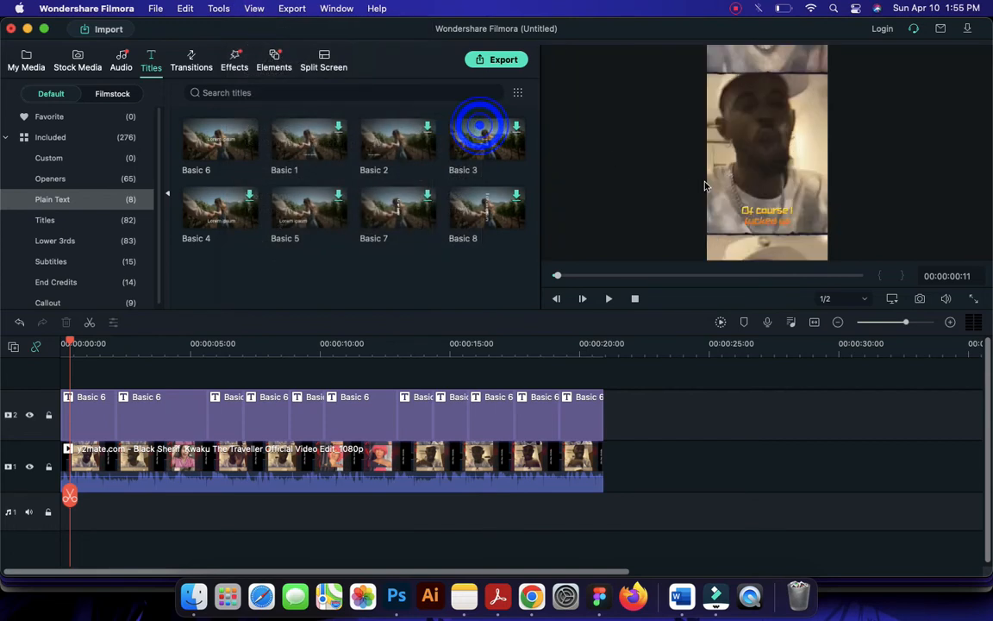
Enlarge the first title slightly, centred low over the video in the preview, and move the playhead to the second title at 00:00:02:12
click(753, 209)
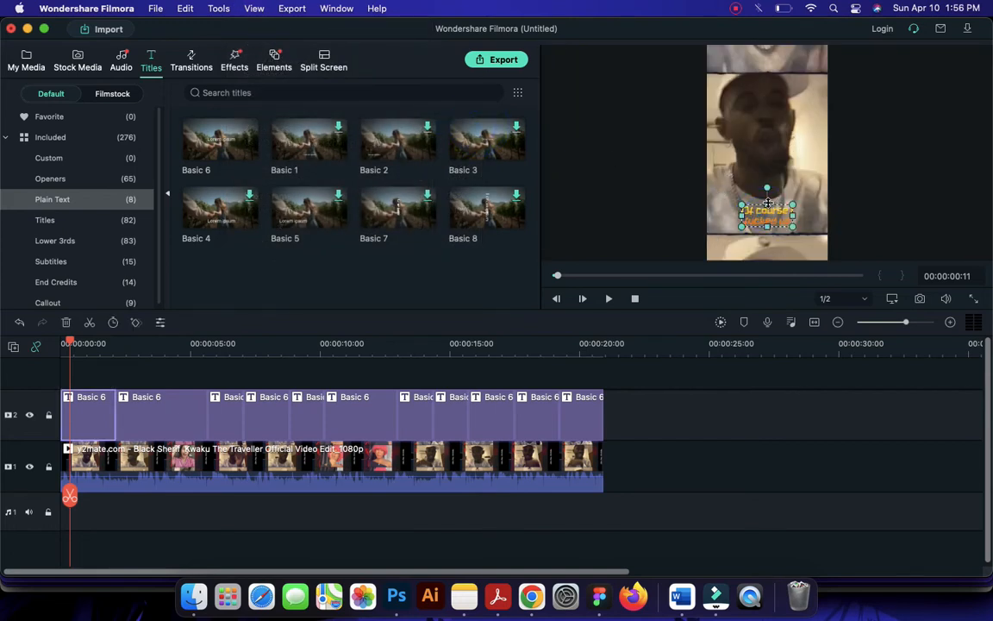
drag(777, 210, 804, 211)
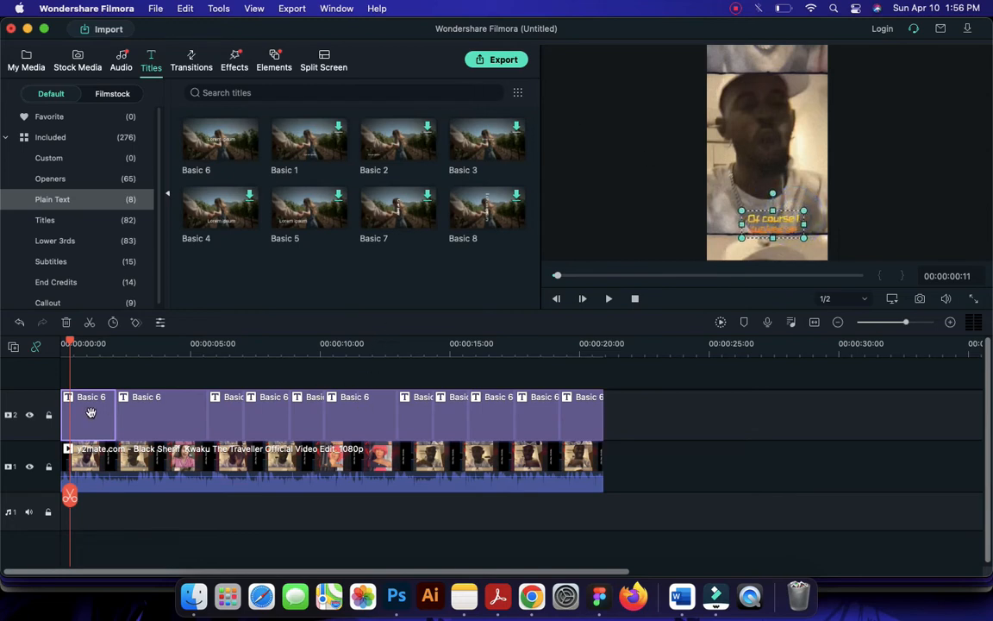
drag(784, 220, 784, 223)
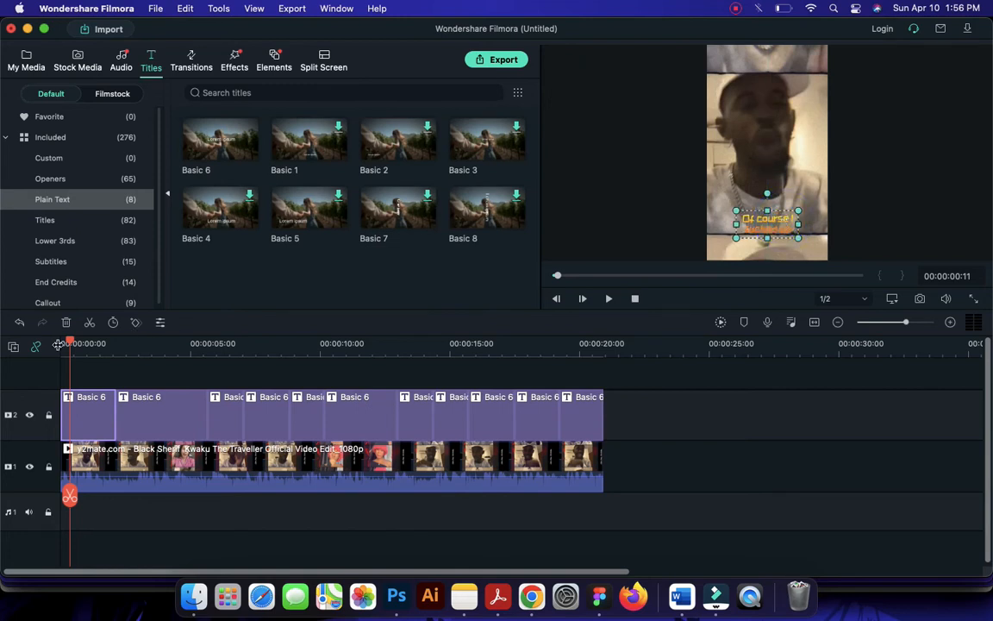
drag(72, 345, 122, 343)
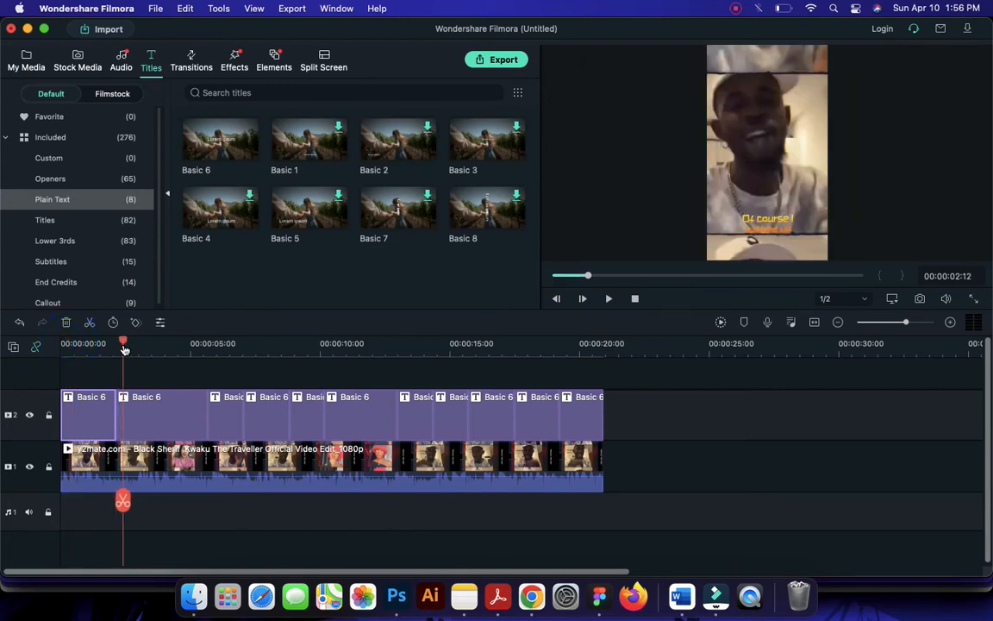
Select the second title segment, switch to the lyrics page in Chrome and copy "Who never fuck up hands in the air,"
click(160, 398)
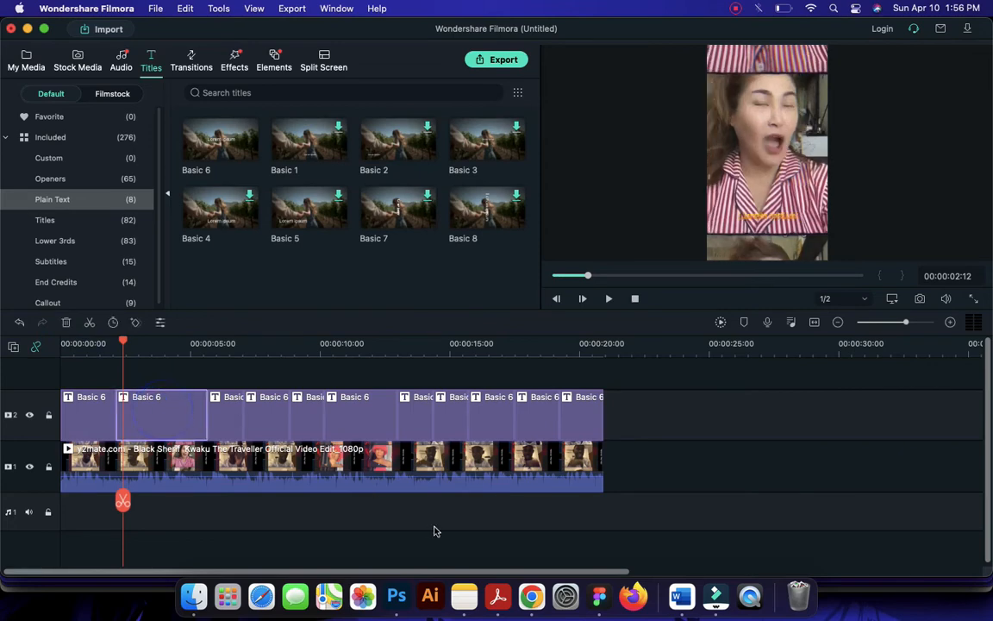
click(532, 594)
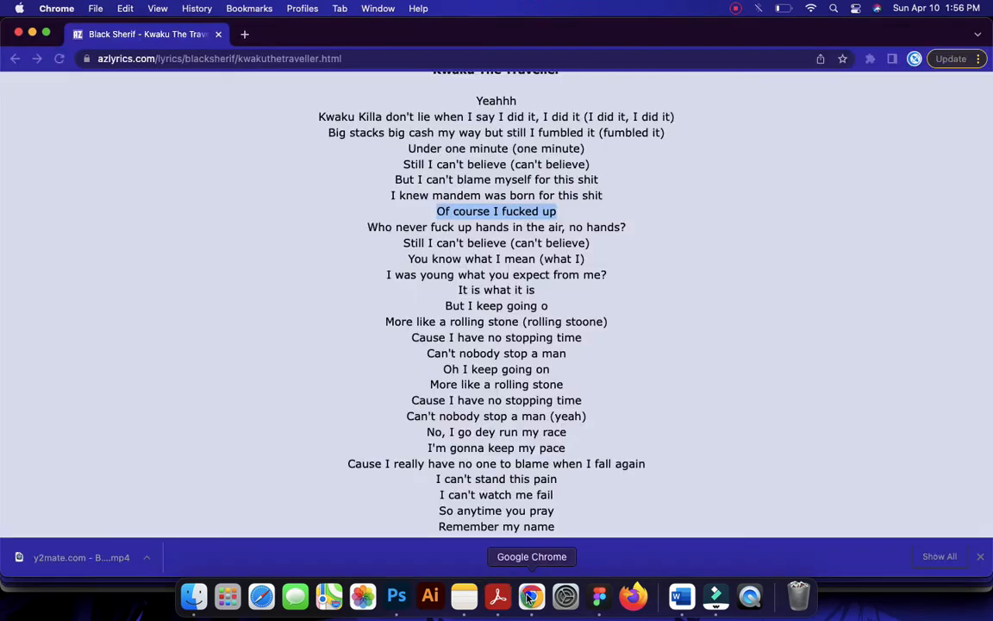
drag(367, 226, 568, 222)
key(super+c)
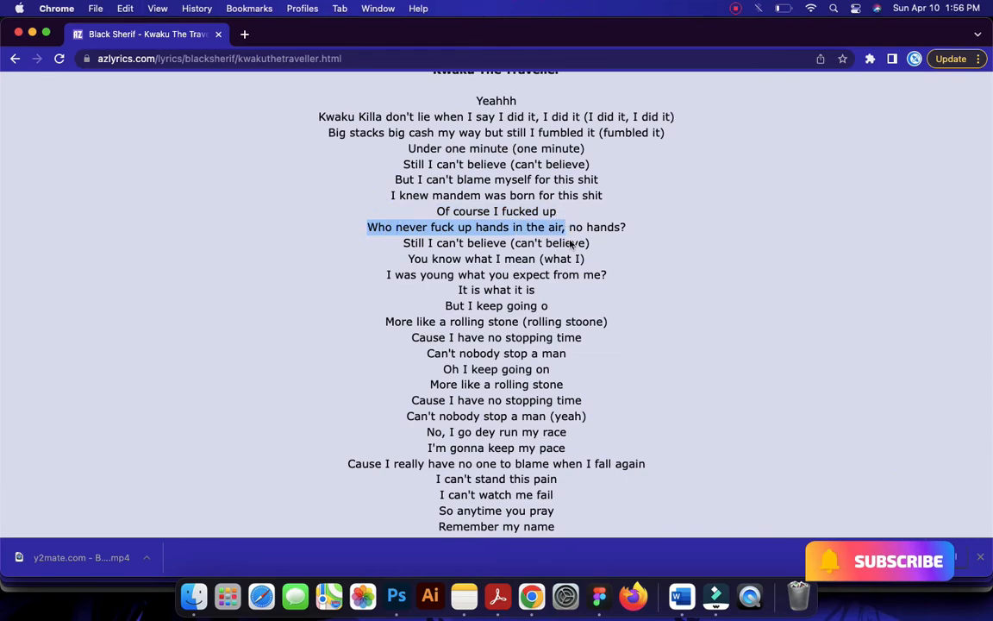
Back in Filmora, replace the second title's placeholder with the copied lyric, broken into three lines after "fuck" and "in"
click(715, 595)
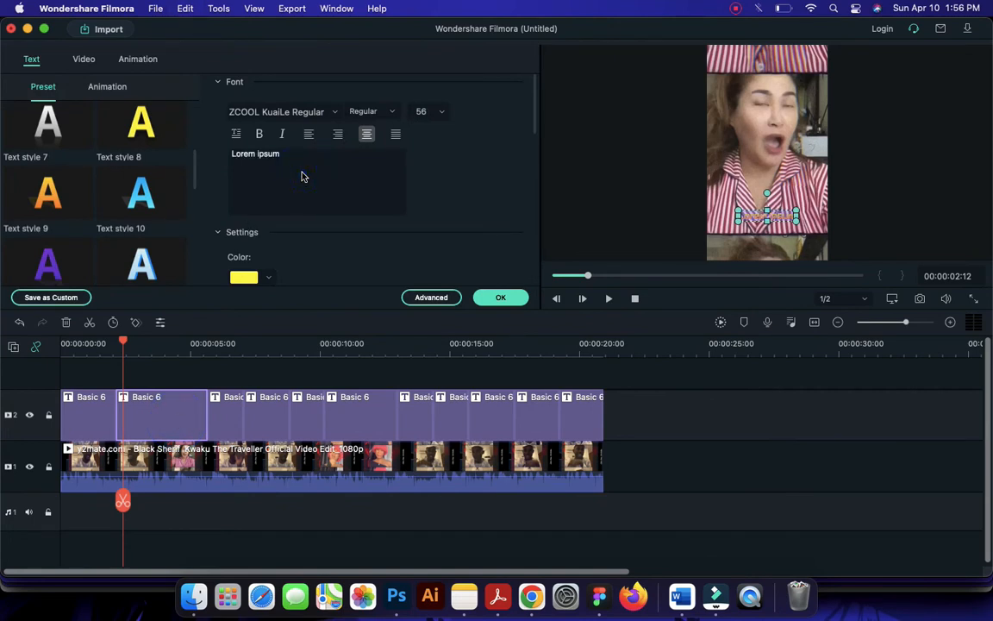
key(super+v)
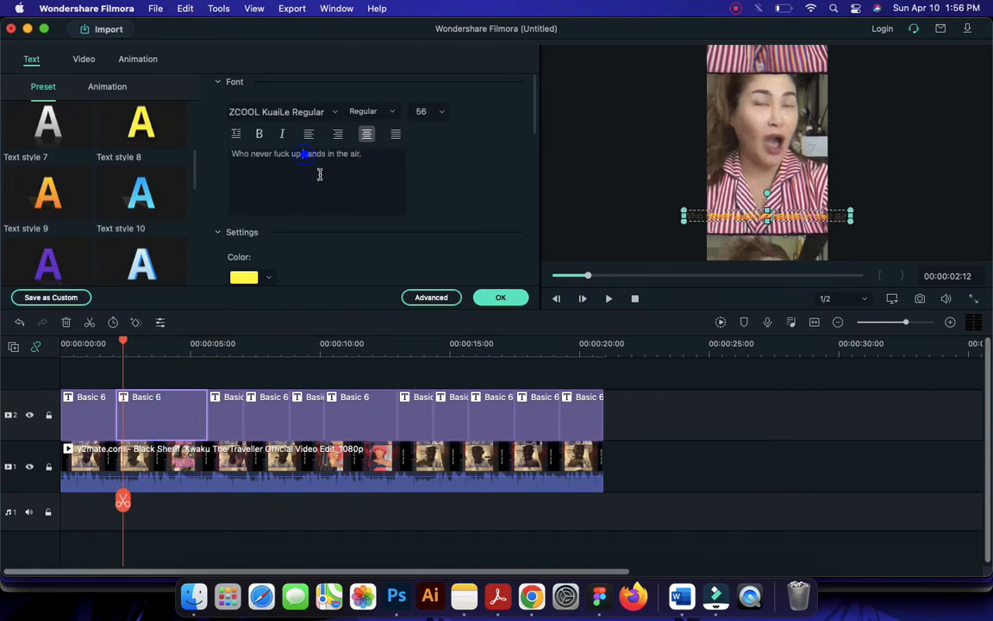
key(Return)
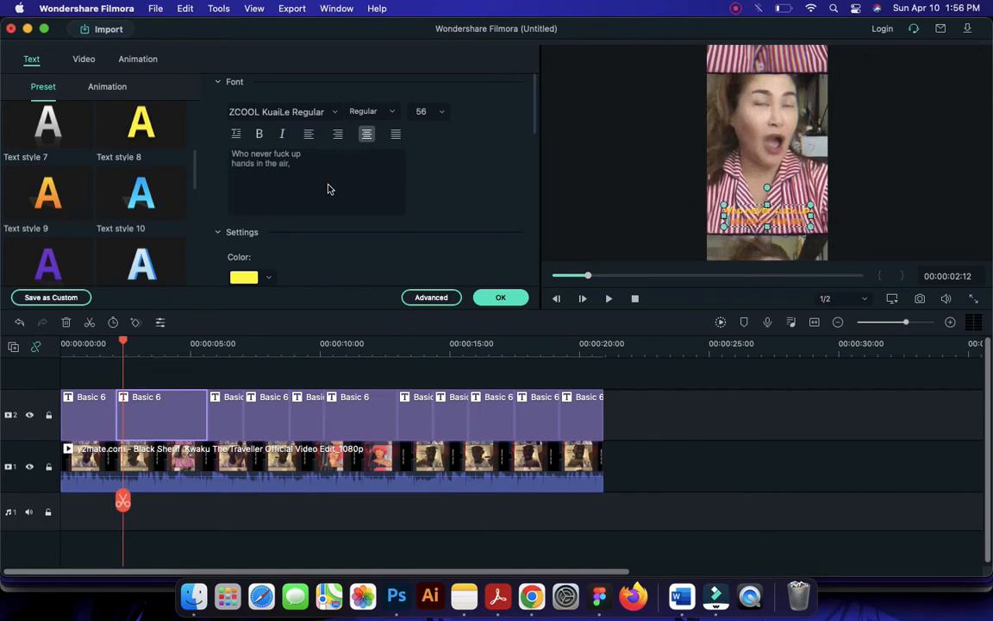
click(287, 154)
key(Return)
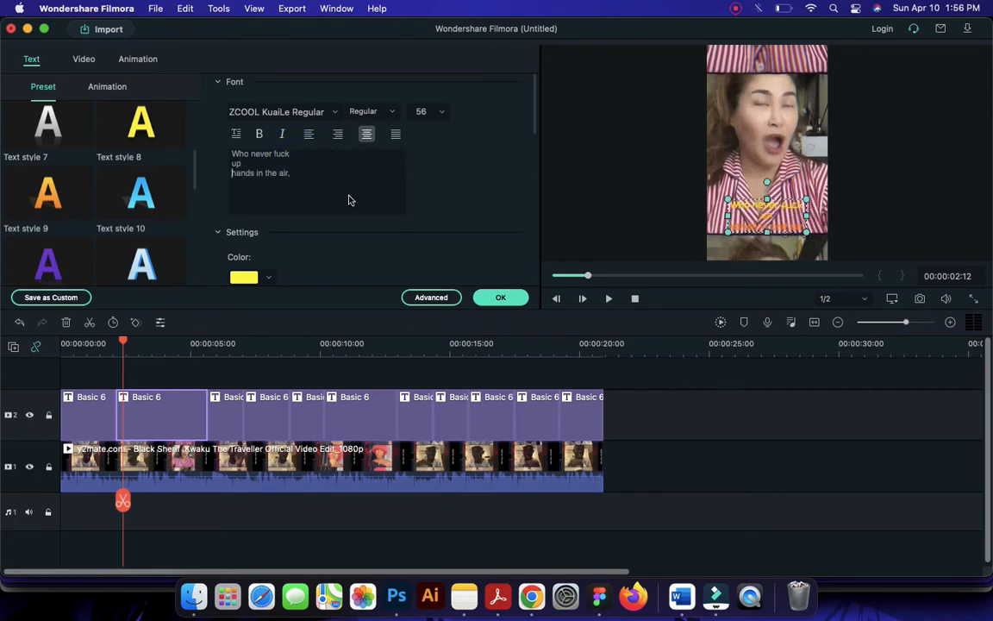
key(BackSpace)
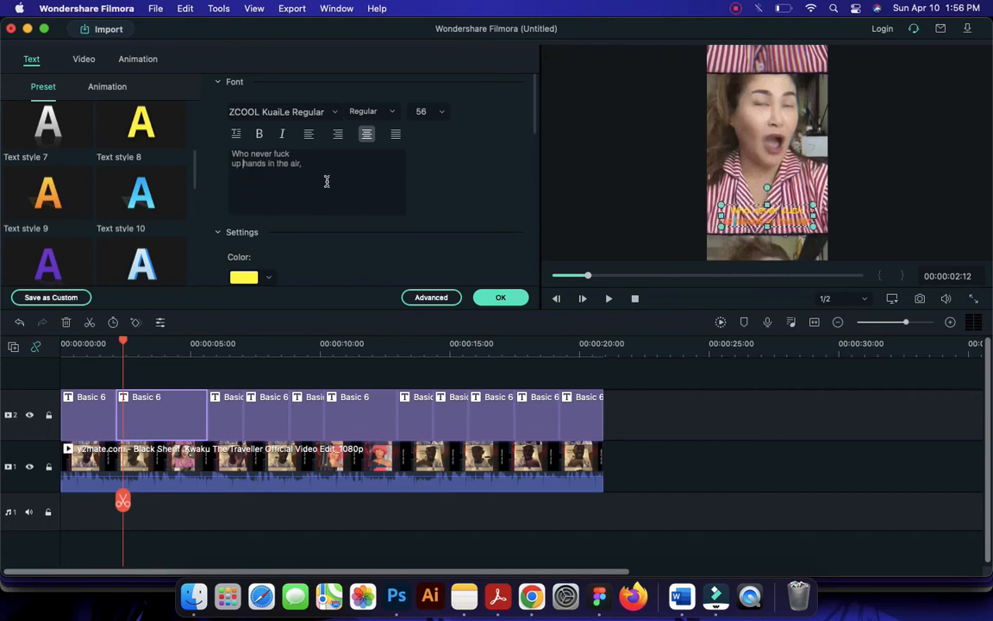
click(278, 162)
key(Return)
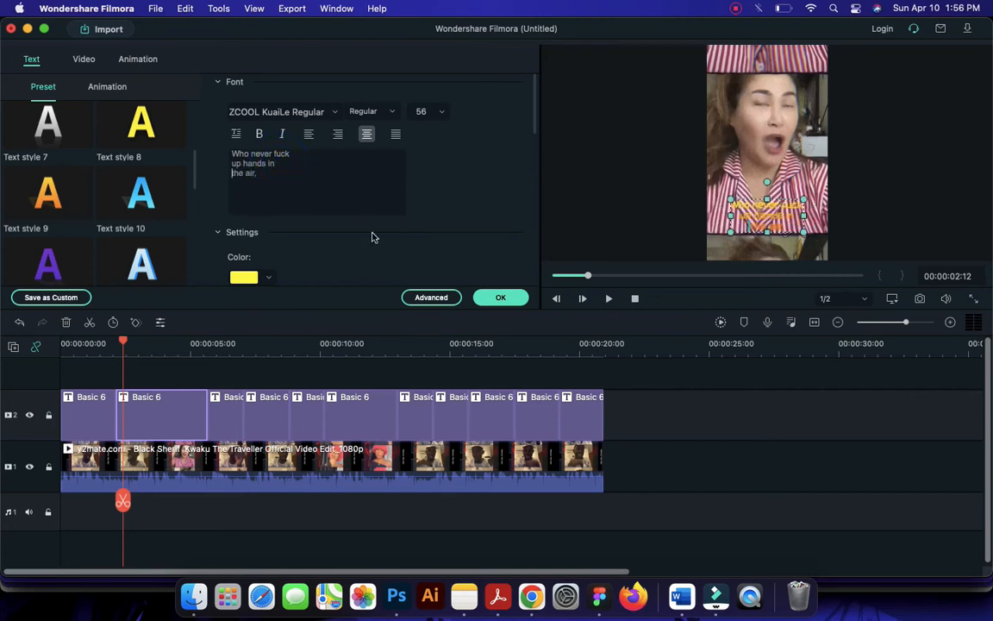
Move the playhead to the third title segment at 00:00:05:21, select it and copy "no hands?" from the lyrics page in Chrome
click(74, 345)
mouse_move(82, 347)
mouse_down()
mouse_move(106, 344)
mouse_move(58, 346)
mouse_move(68, 347)
mouse_up()
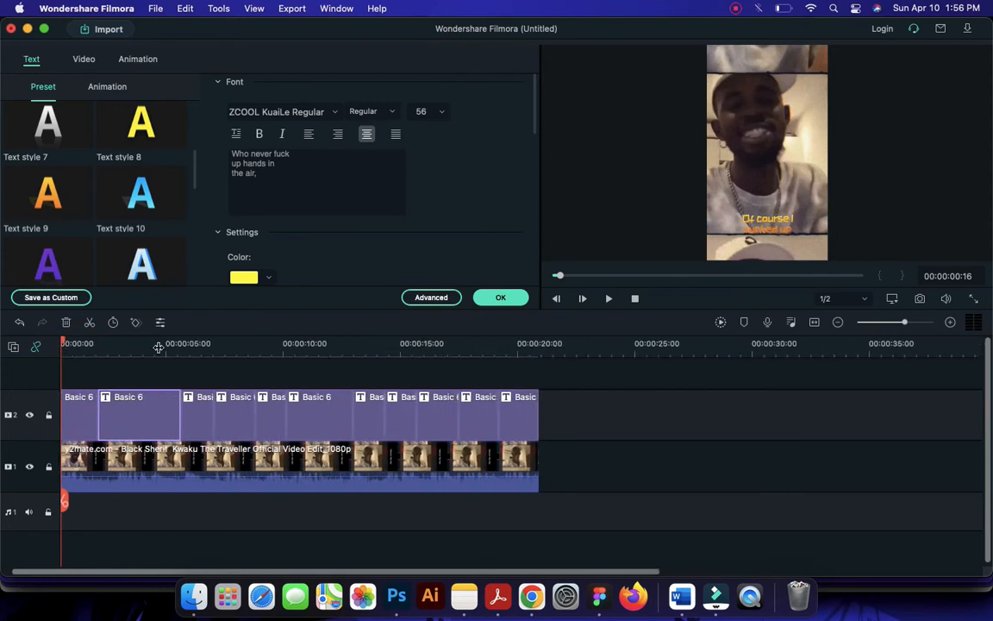
click(180, 345)
click(200, 436)
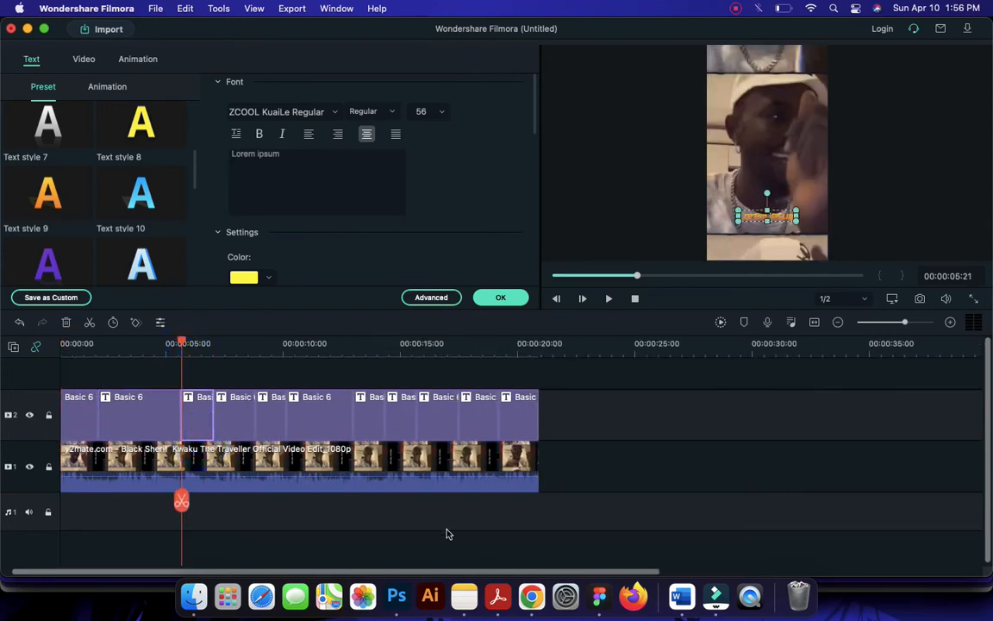
click(532, 598)
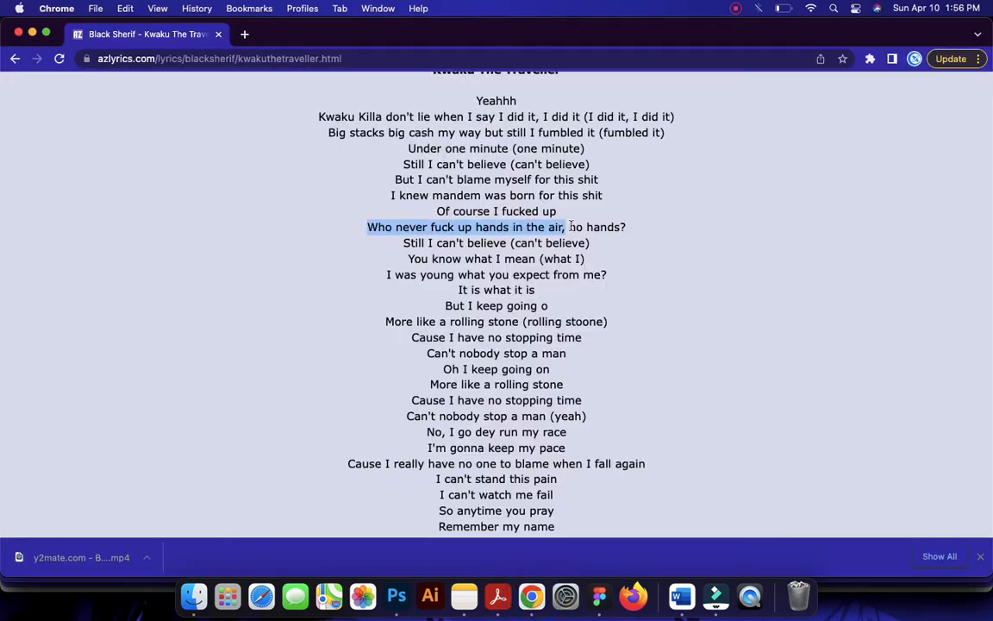
drag(571, 227, 625, 227)
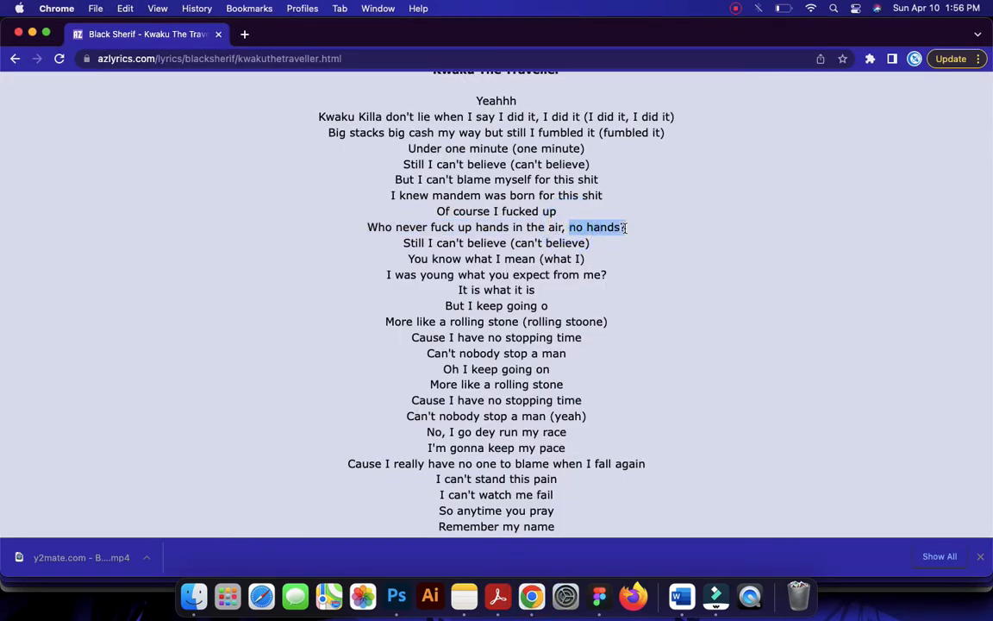
Back in Filmora, replace the third title's placeholder text with the copied lyric "no hands?"
click(715, 597)
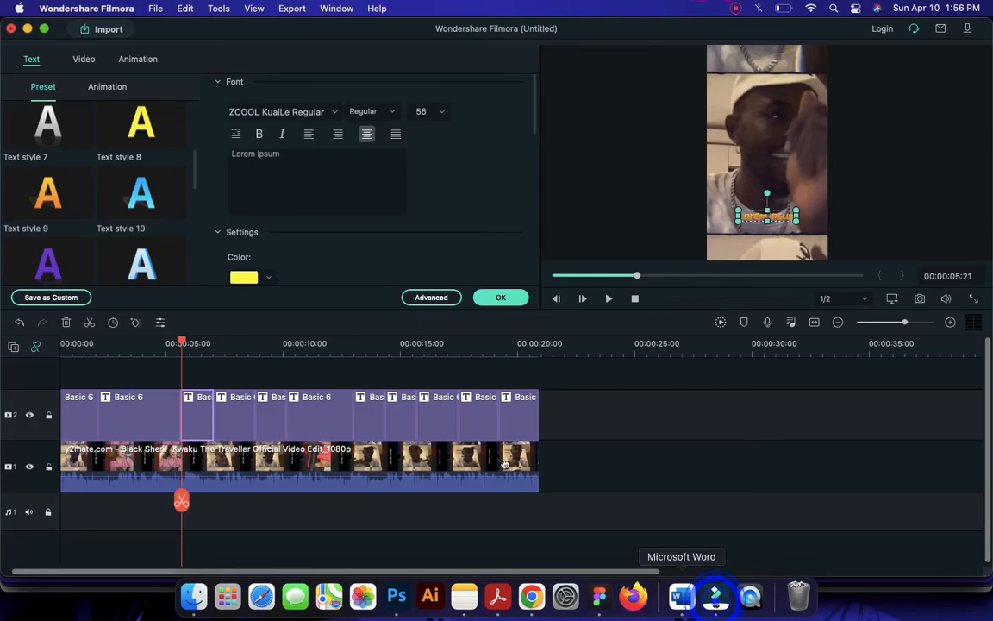
click(194, 410)
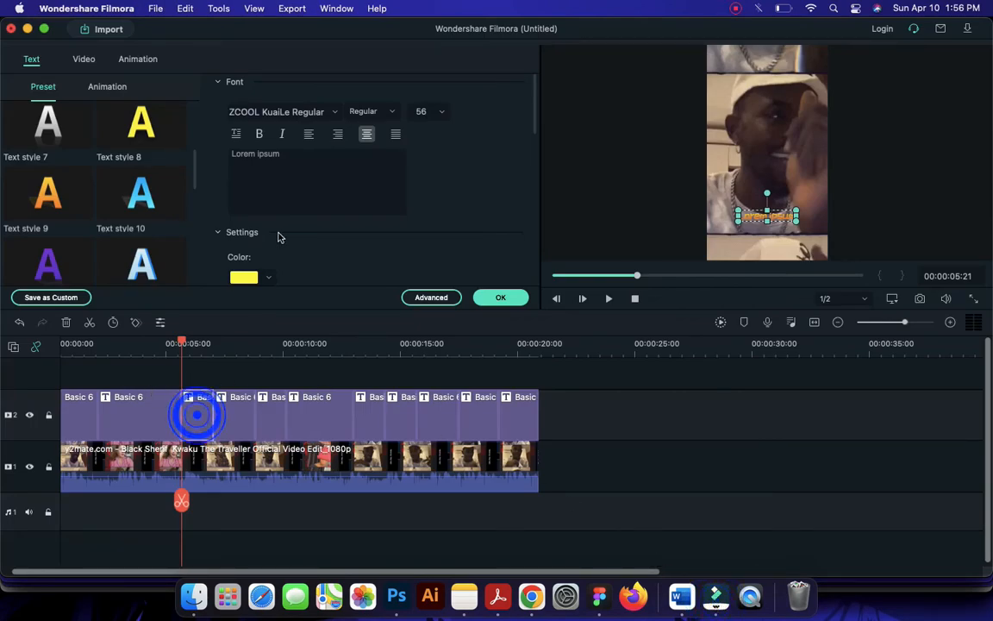
click(288, 169)
text(no hands?)
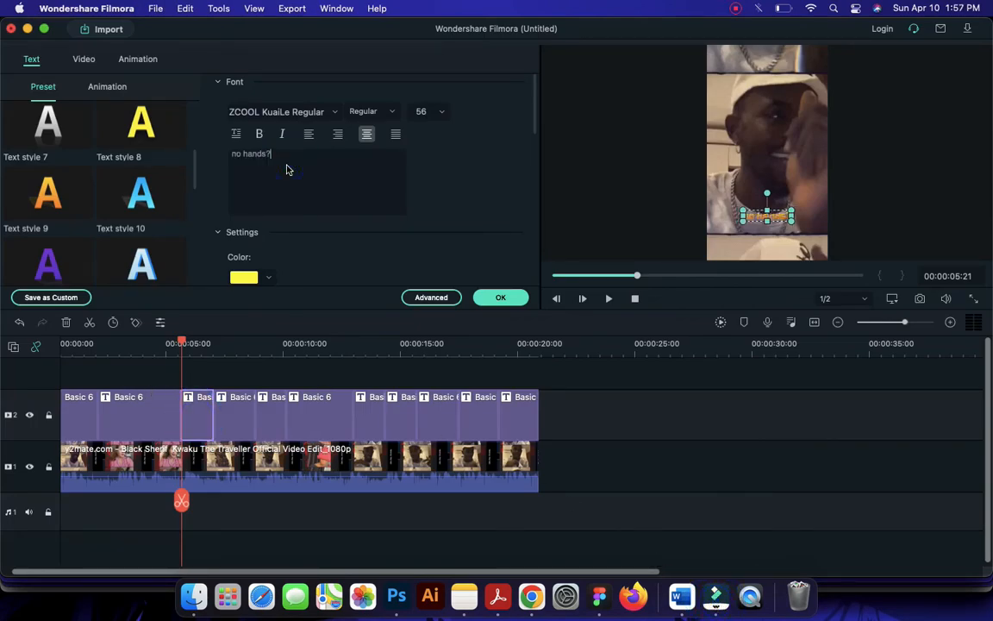
Select the fourth title segment, return the playhead to the start and play the video to check the first three lyric titles
click(226, 346)
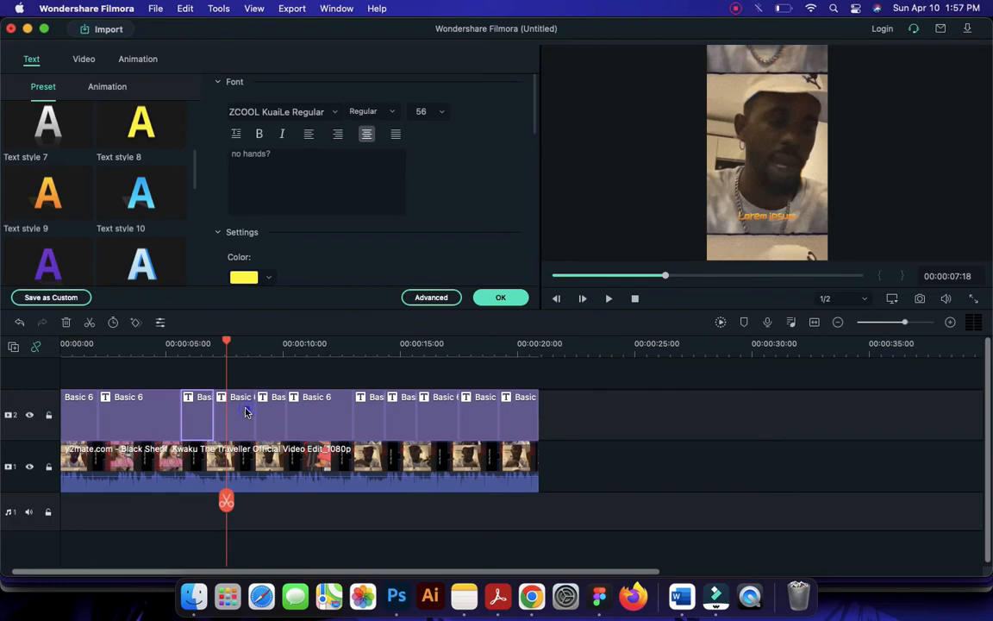
click(245, 412)
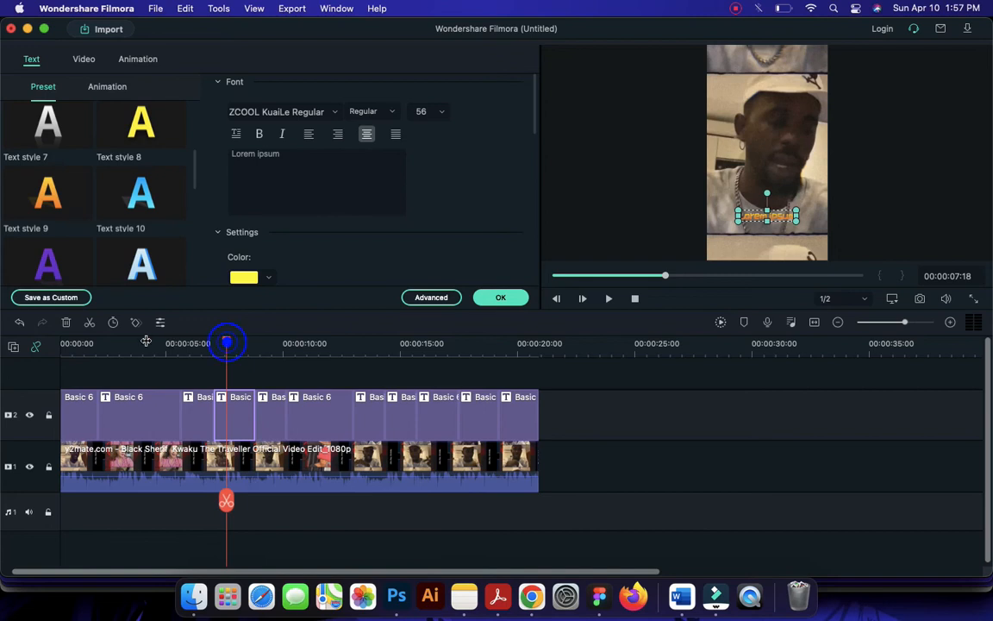
drag(84, 345, 35, 350)
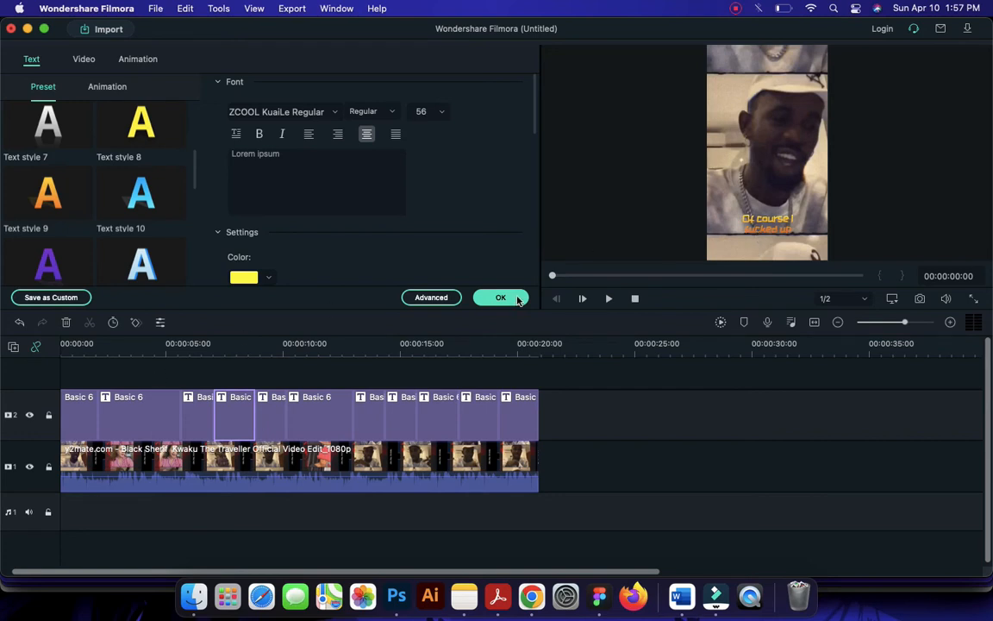
click(608, 300)
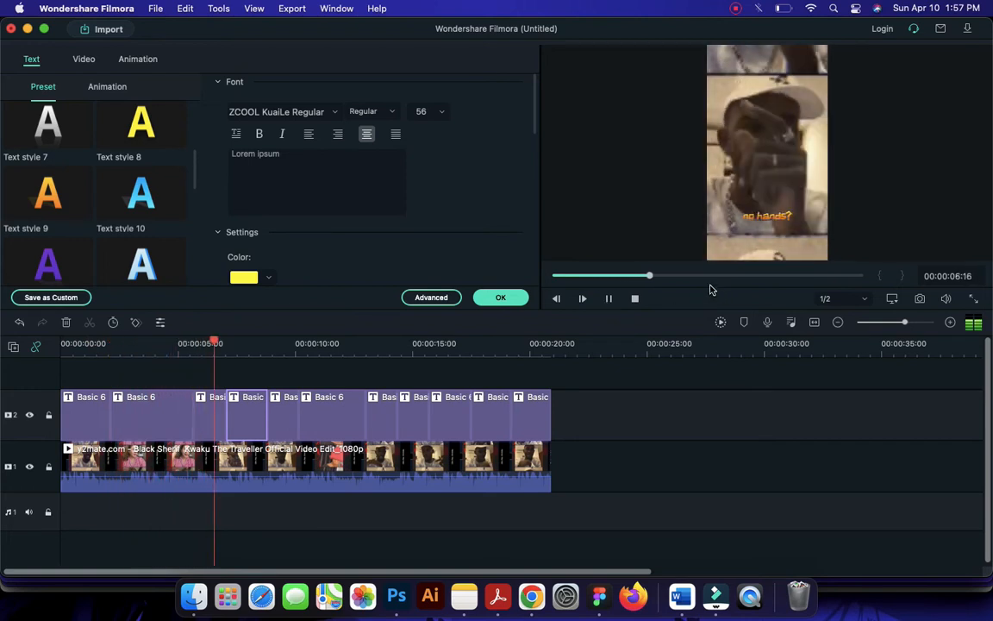
key(space)
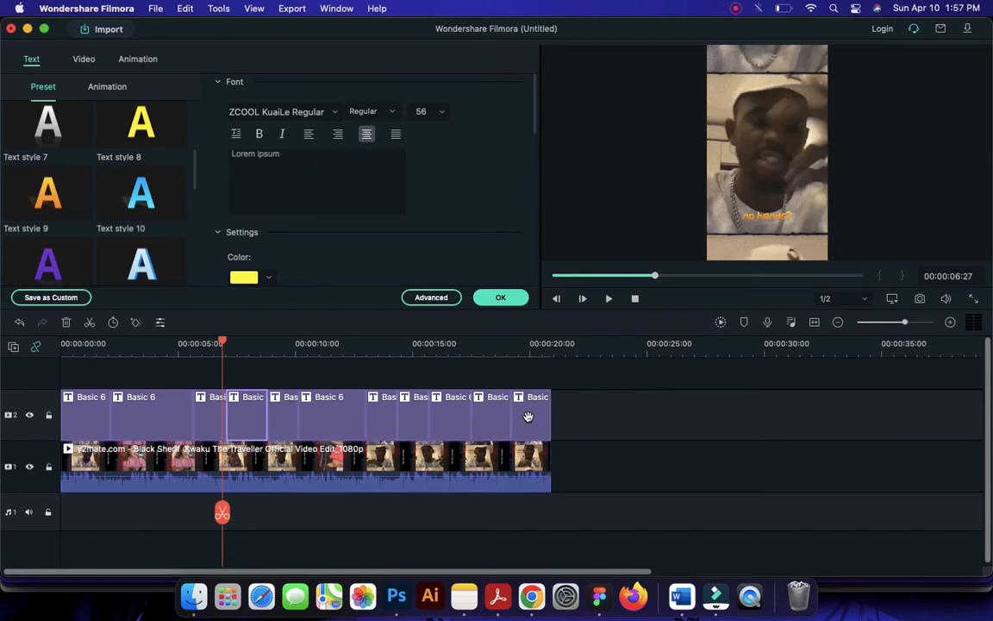
click(737, 11)
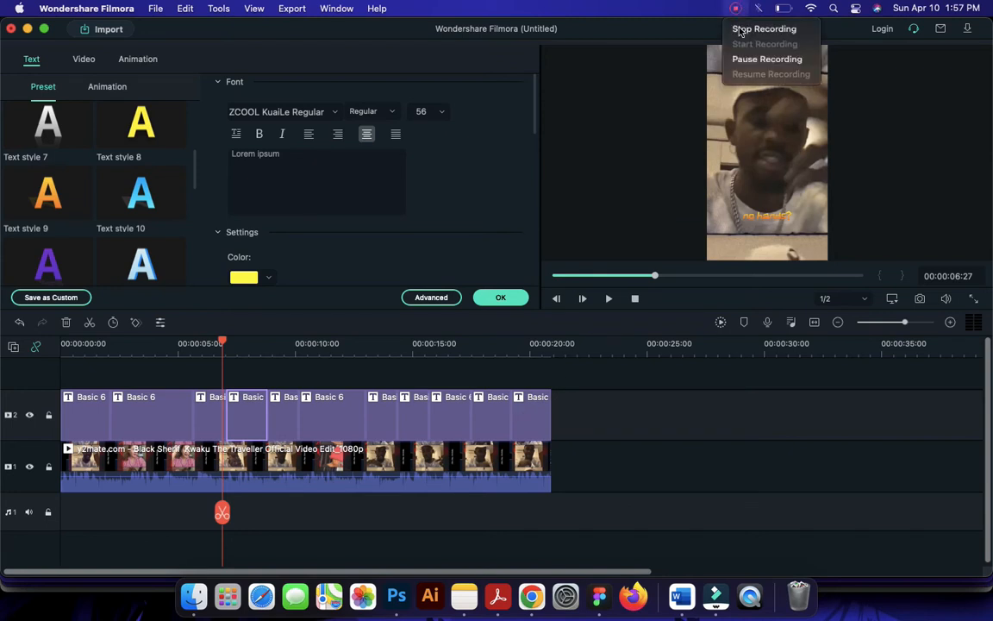
click(767, 58)
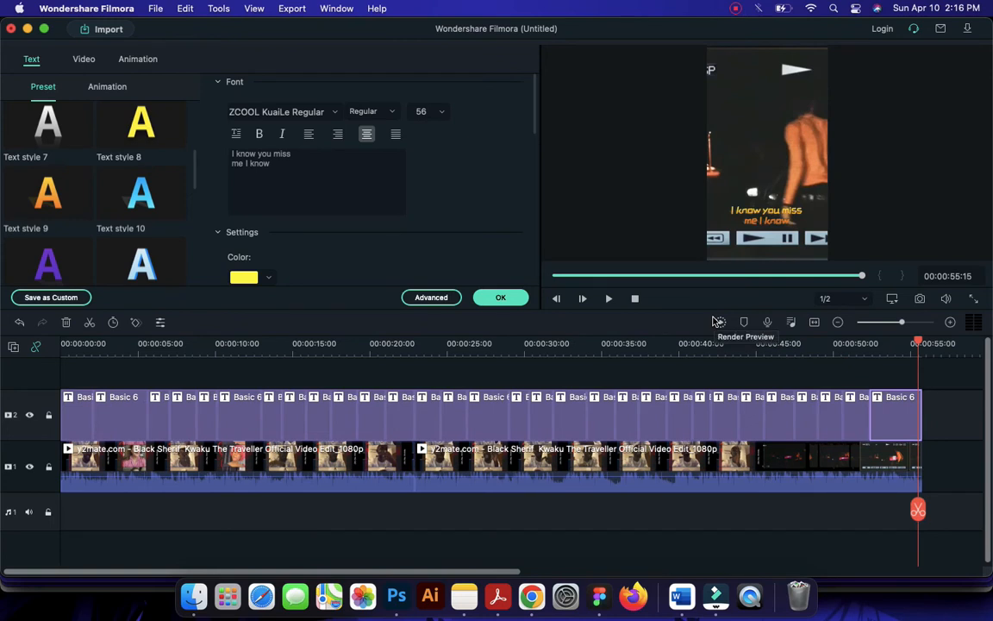
Play the video from 00:00:22:12 to check the timing of the filled lyric titles, then close the title editor
click(406, 349)
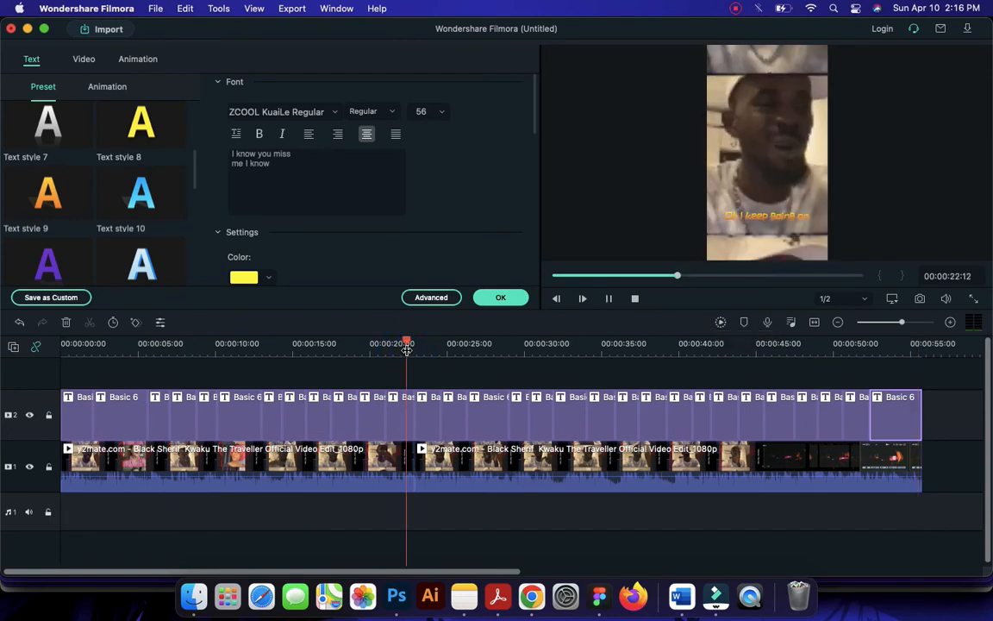
key(space)
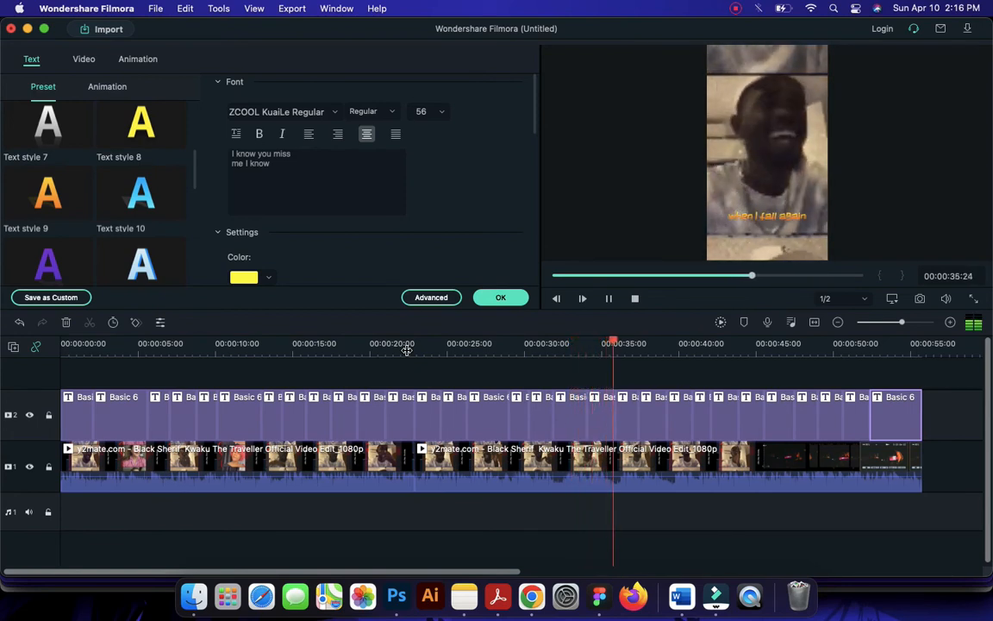
key(space)
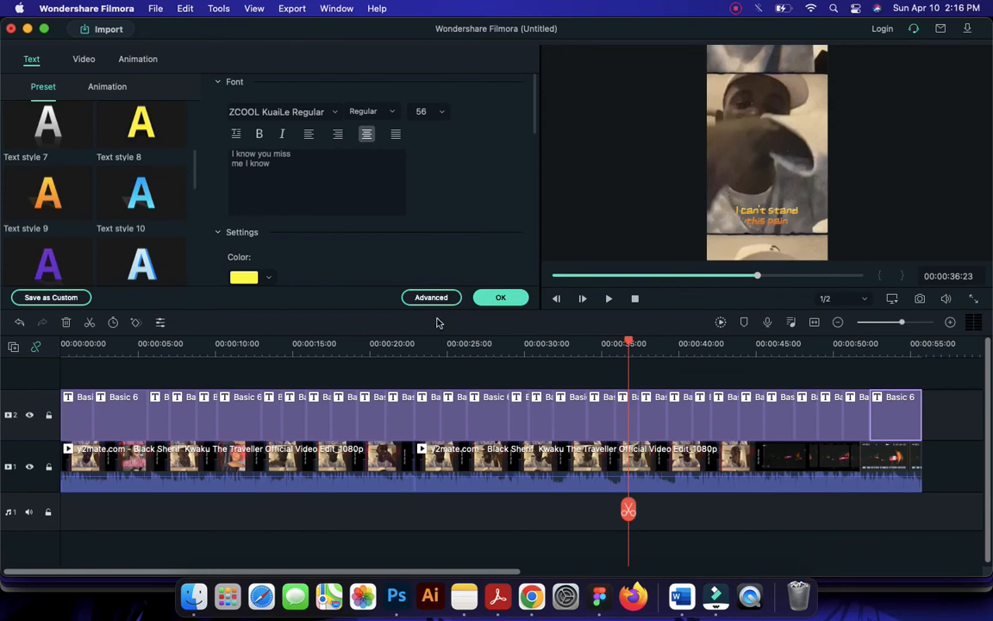
click(498, 296)
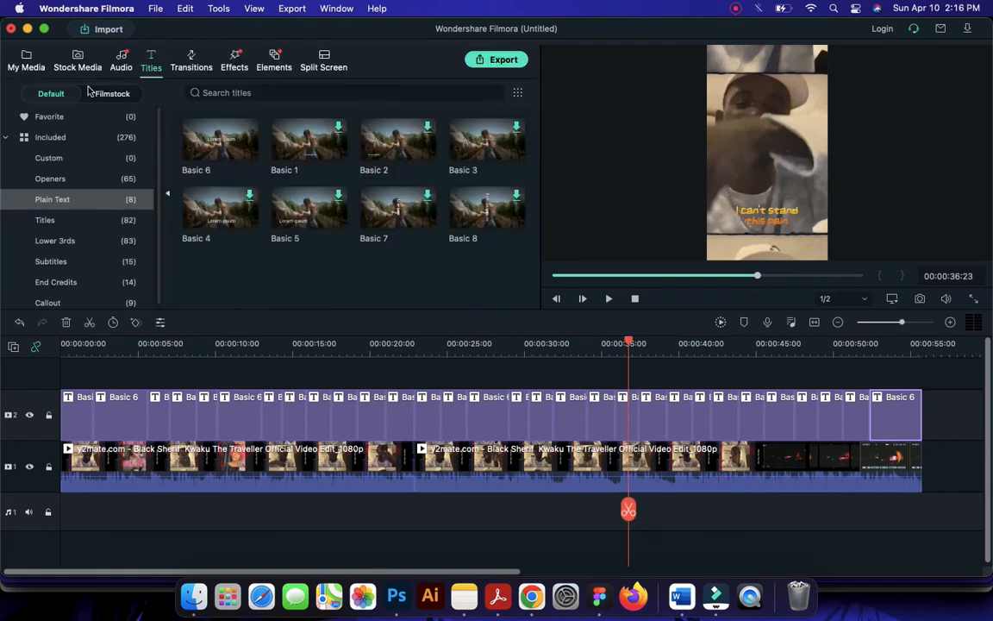
Browse the Basic and Recommended categories of the Filmstock effects
click(242, 63)
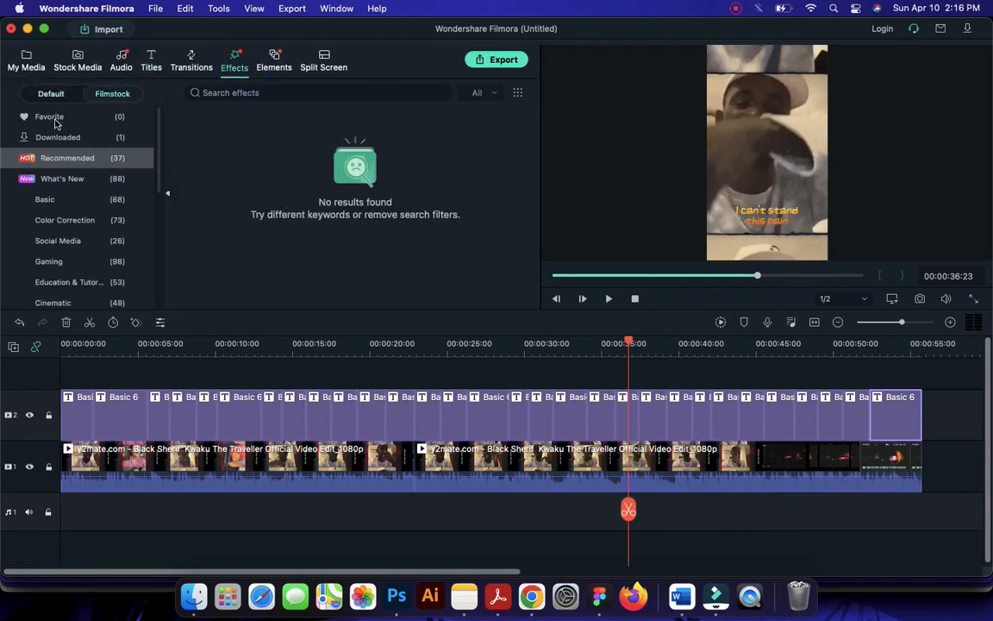
click(60, 200)
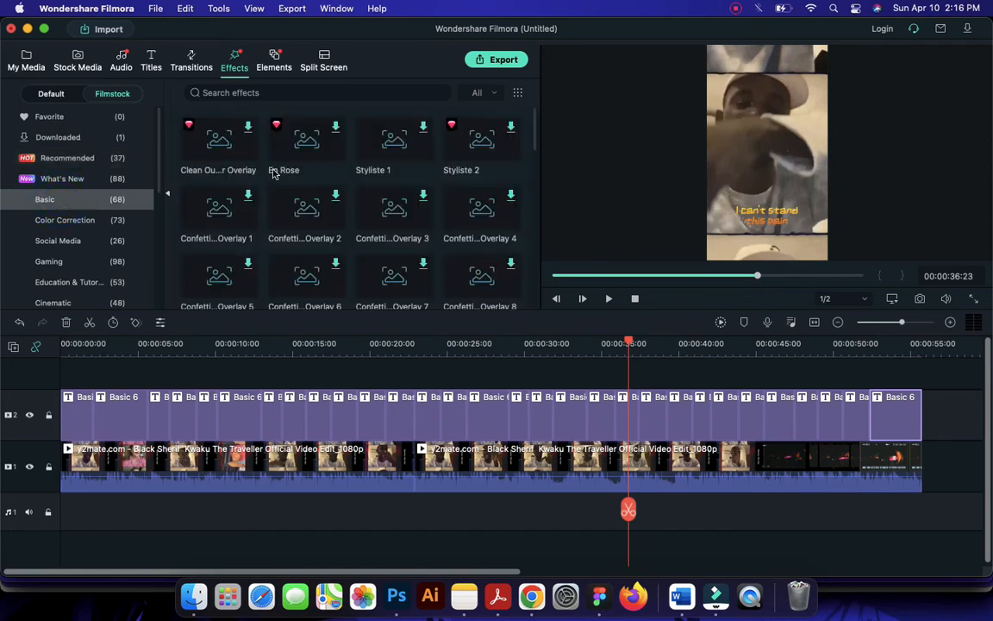
click(68, 159)
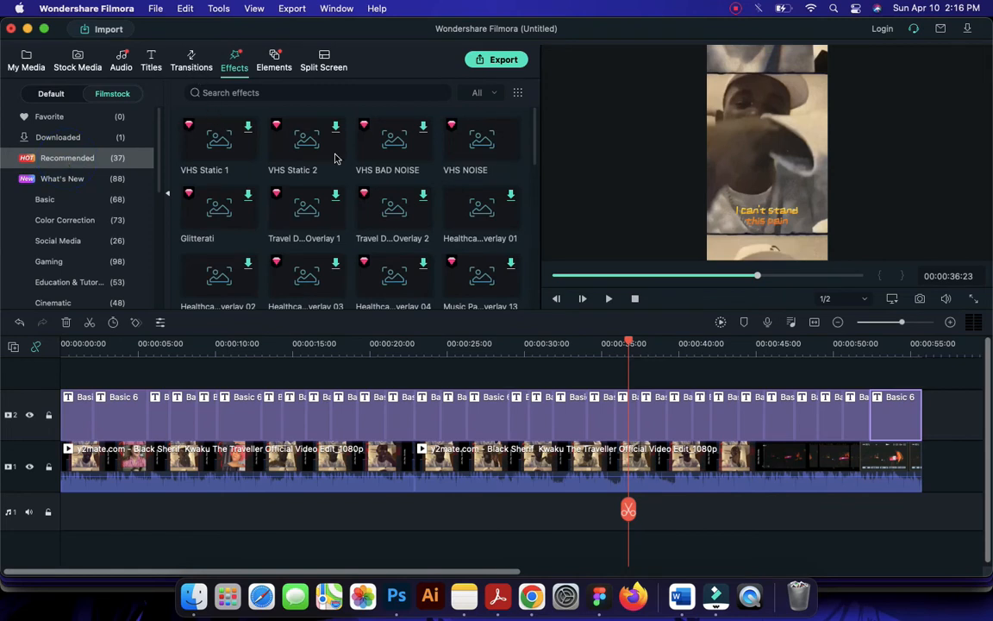
click(45, 200)
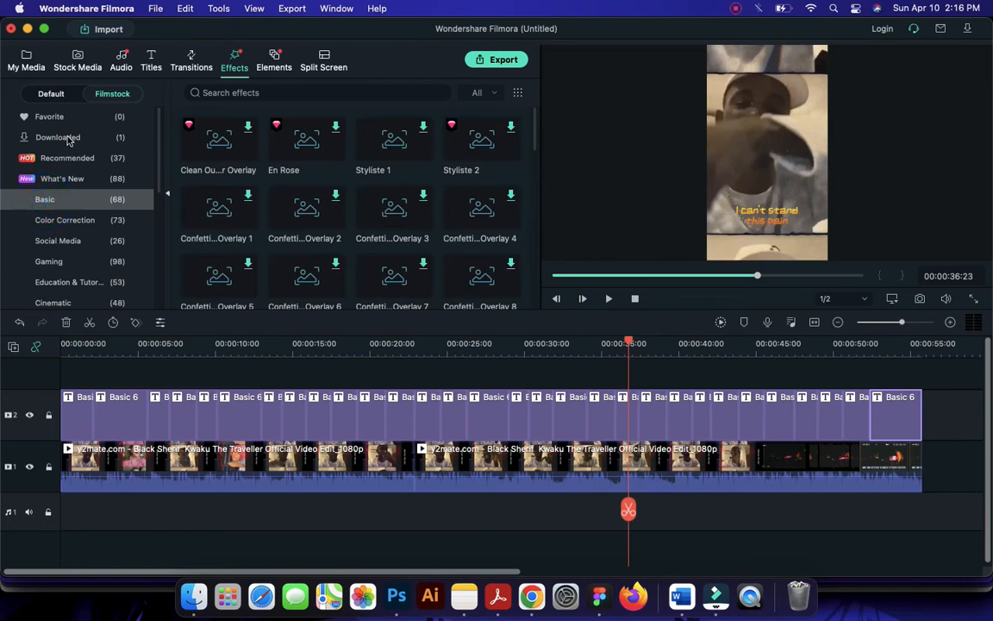
Search the default effects for "dirty" and preview the Dirty Film effect
click(43, 90)
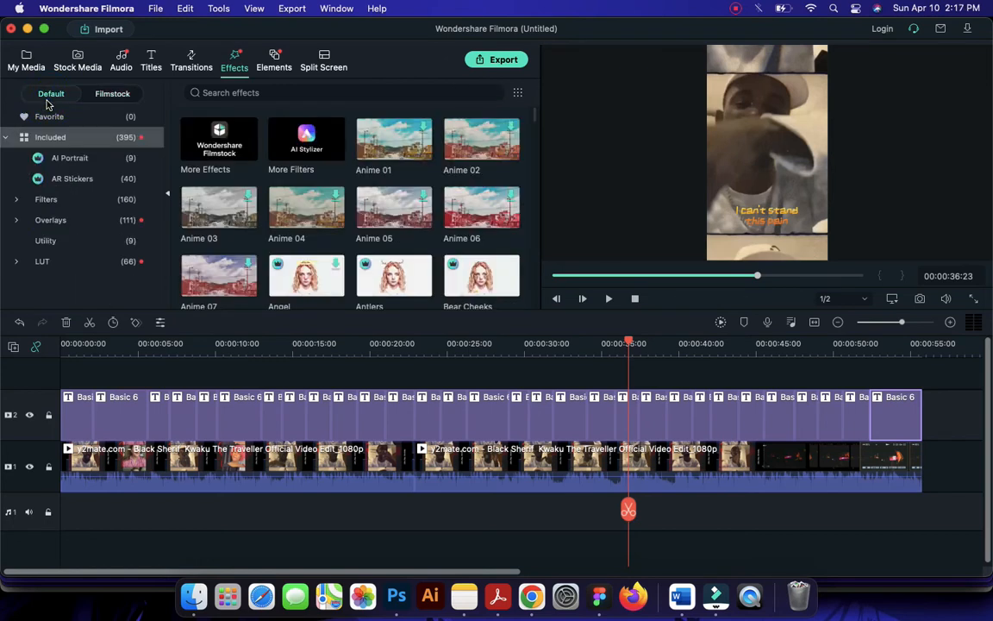
click(271, 93)
text(dirty)
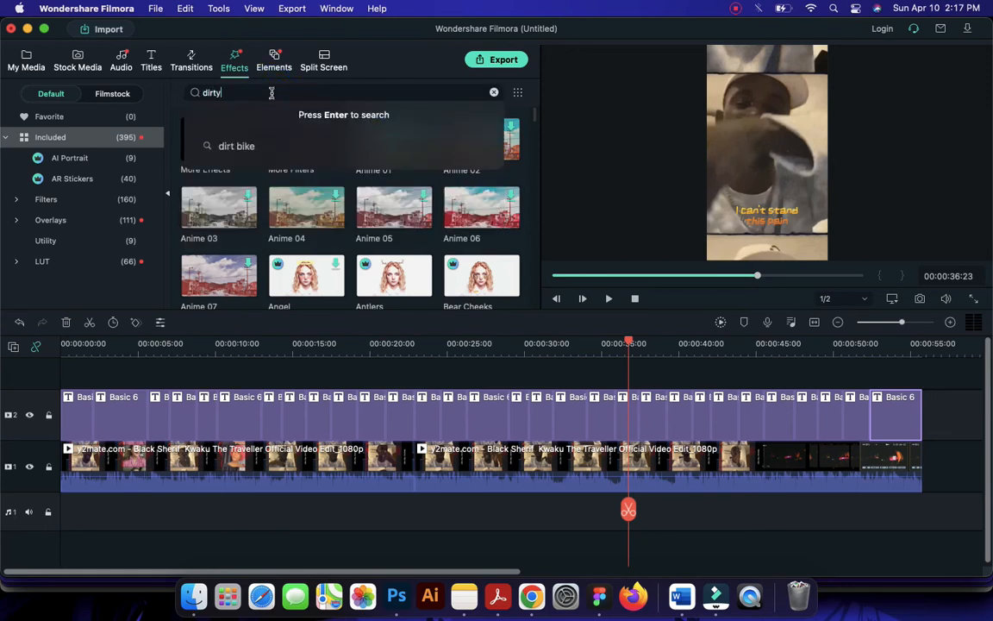
key(Return)
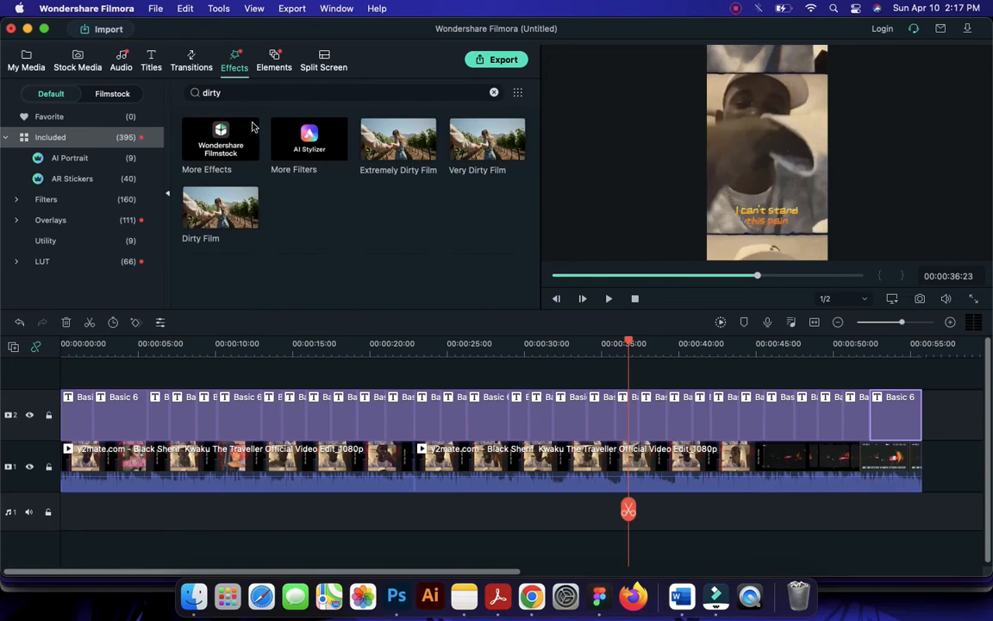
click(217, 219)
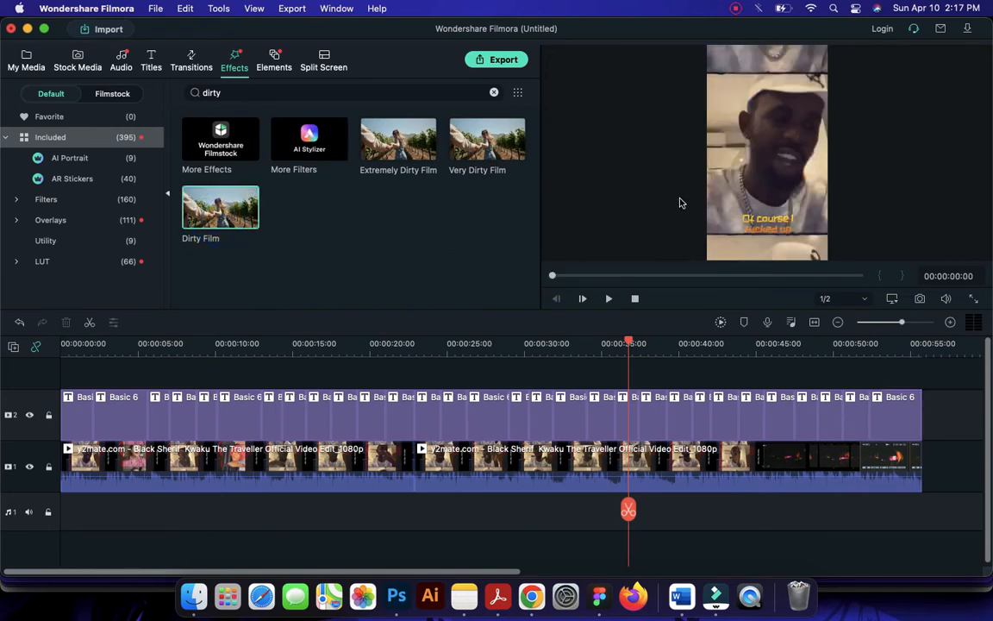
click(220, 218)
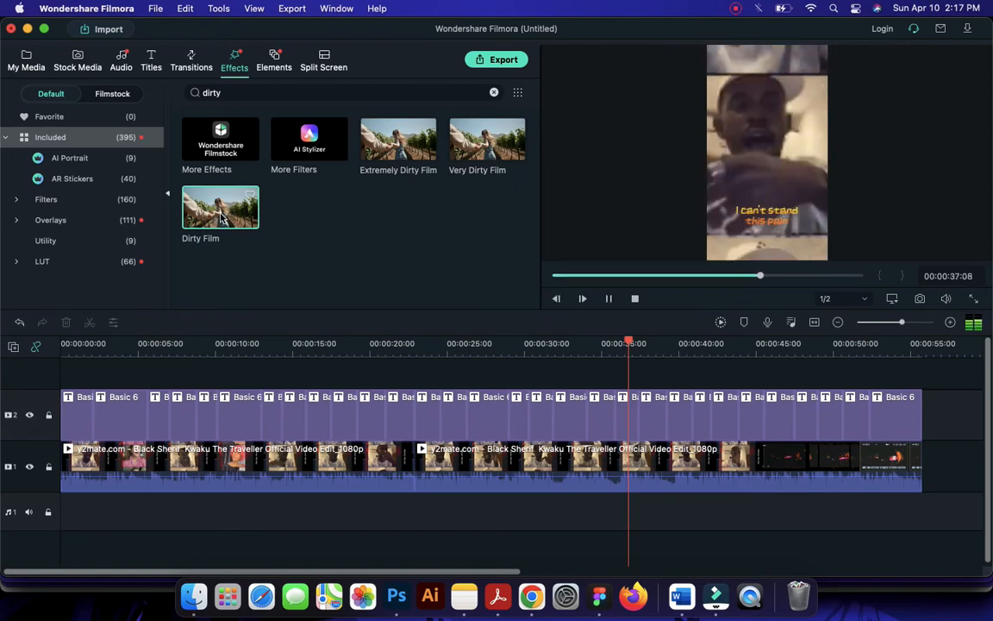
Preview the Extremely Dirty Film effect and add it at the start of a new track above the lyric titles
click(380, 143)
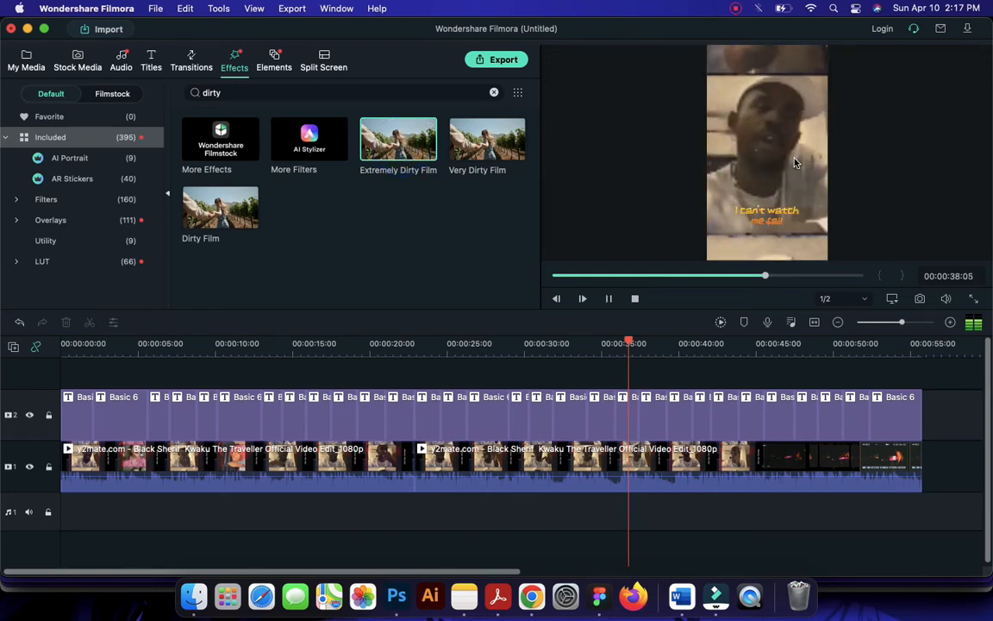
click(410, 151)
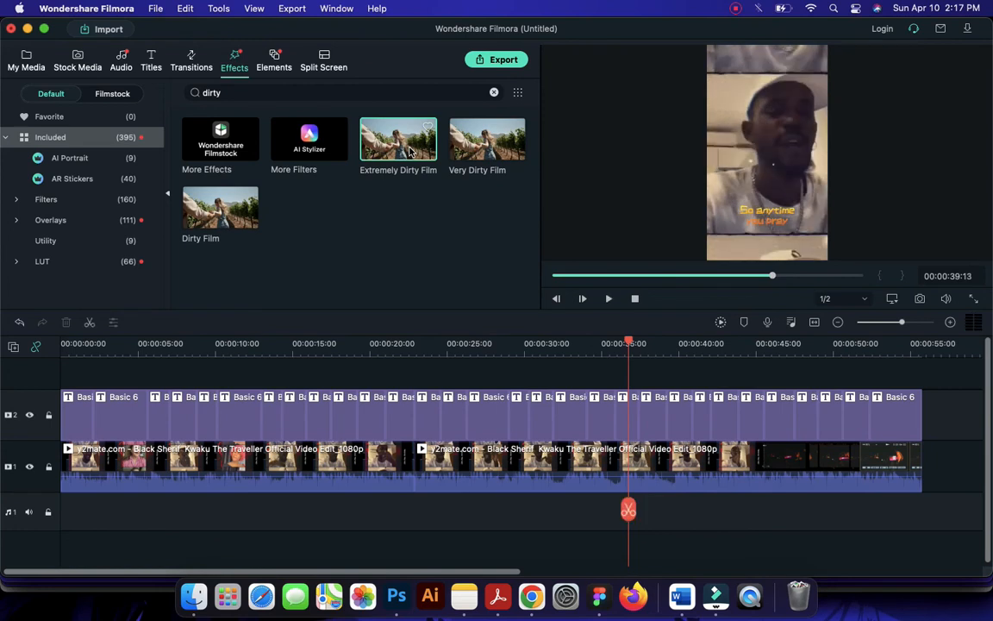
drag(388, 145, 54, 377)
drag(390, 146, 104, 387)
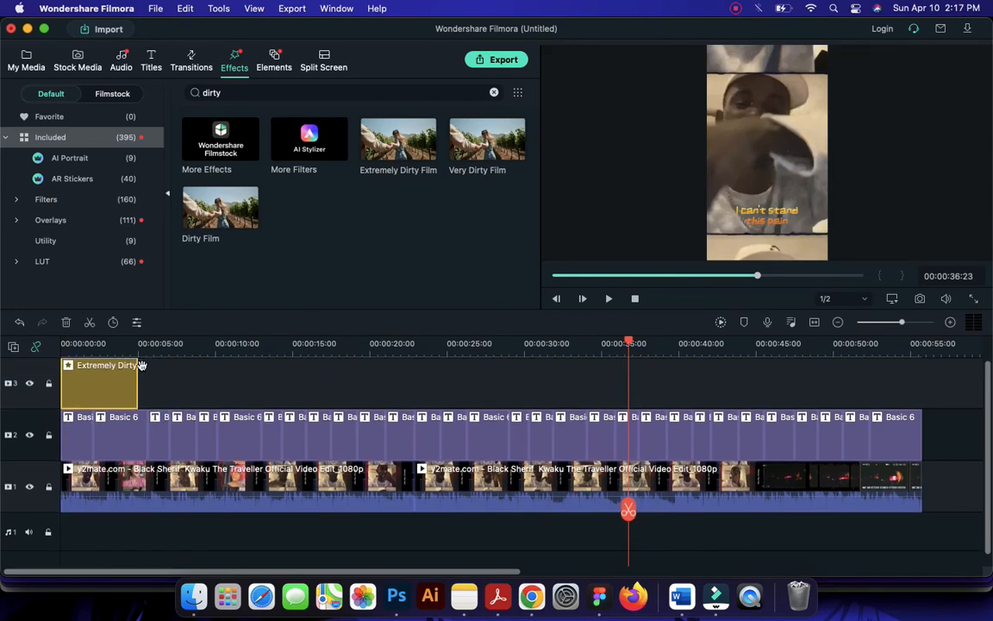
Play the opening seconds across the end of the Extremely Dirty Film clip to compare the picture with and without the effect
click(155, 344)
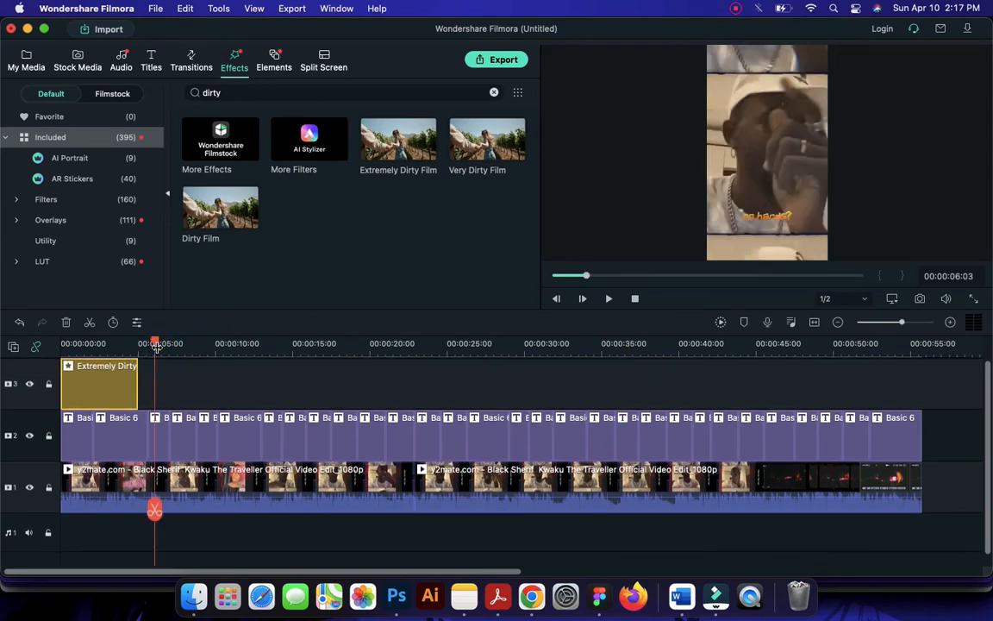
mouse_move(155, 347)
mouse_down()
mouse_move(122, 347)
mouse_move(173, 354)
mouse_up()
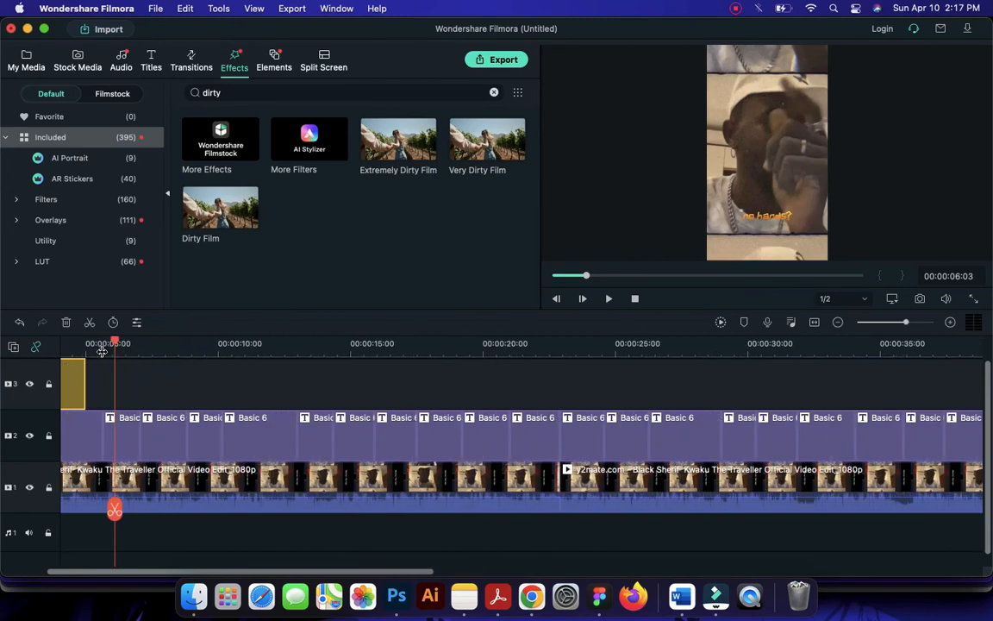
drag(150, 575, 103, 575)
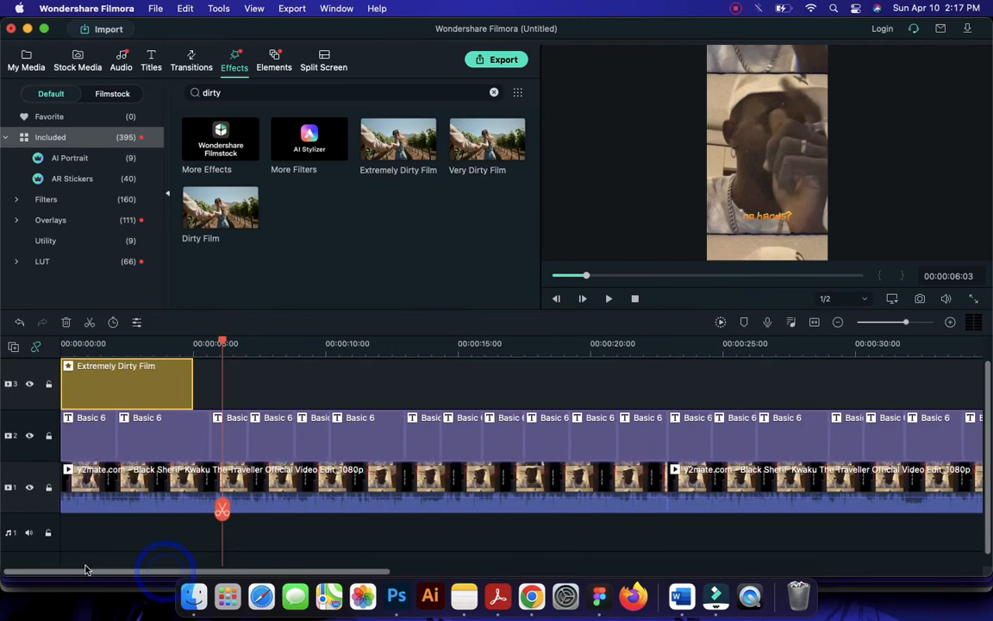
drag(223, 343, 153, 344)
key(space)
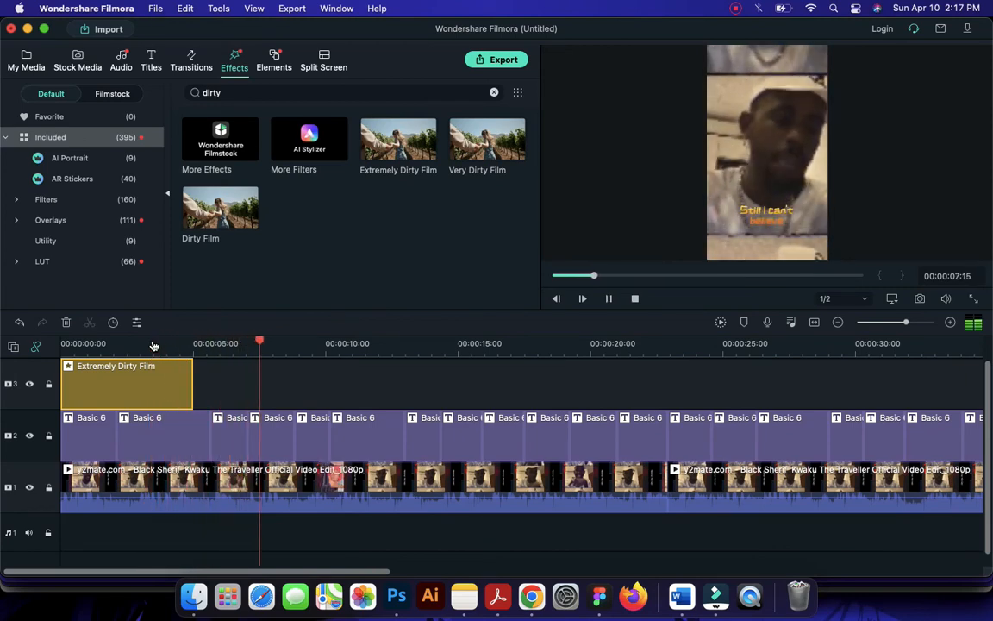
click(144, 394)
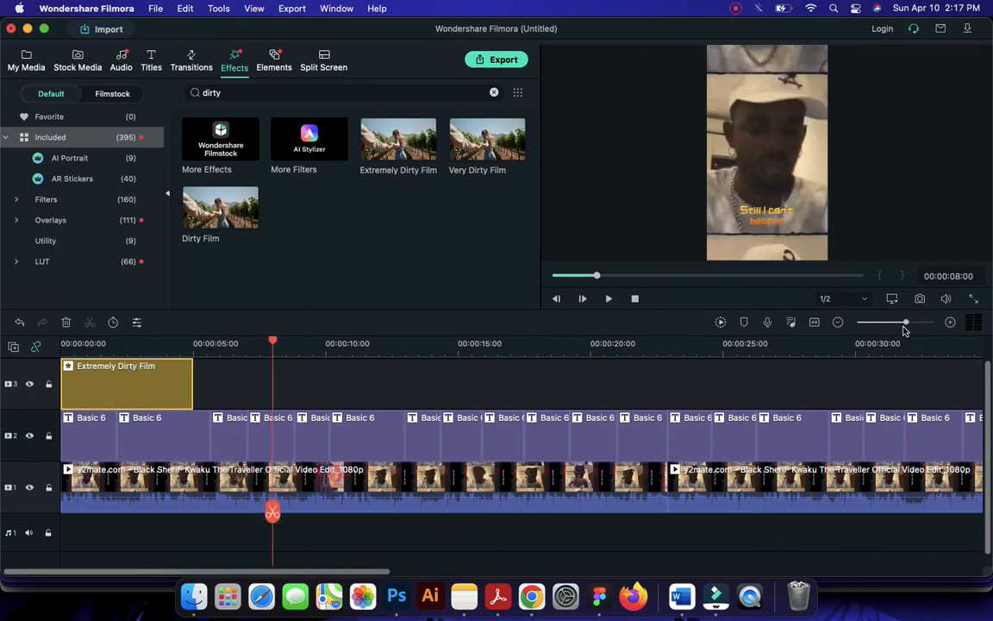
Extend the Extremely Dirty Film clip to the end of the video, play the section from about 00:00:41 and return to the start
drag(904, 323, 897, 322)
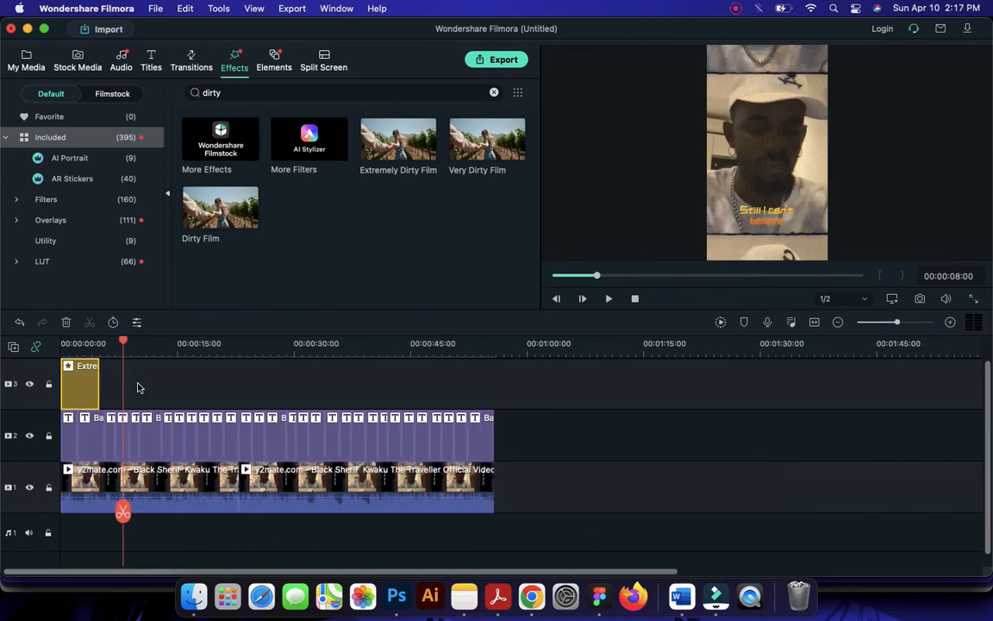
drag(97, 388, 489, 377)
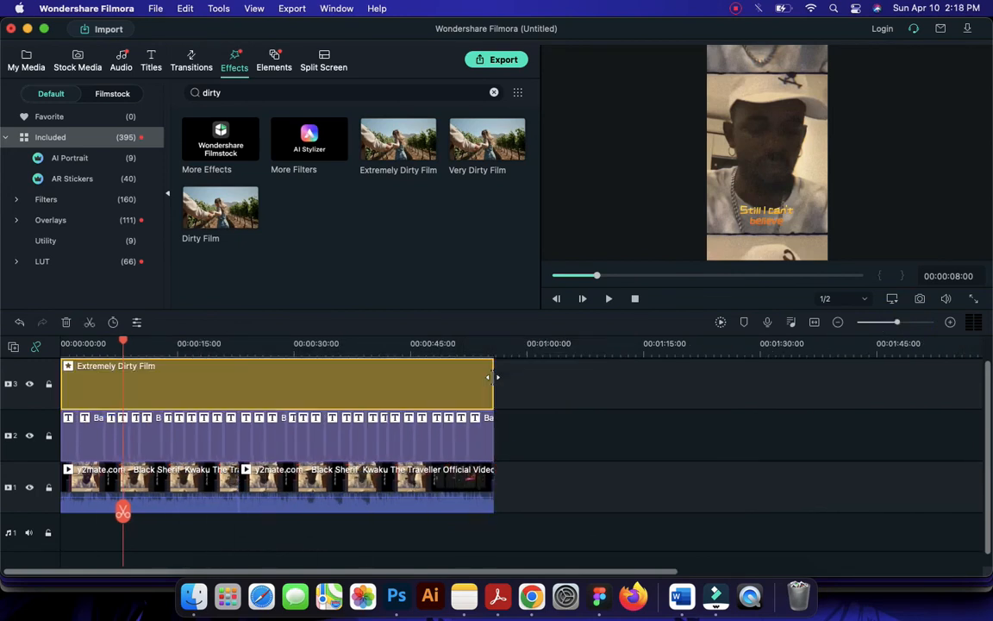
click(380, 343)
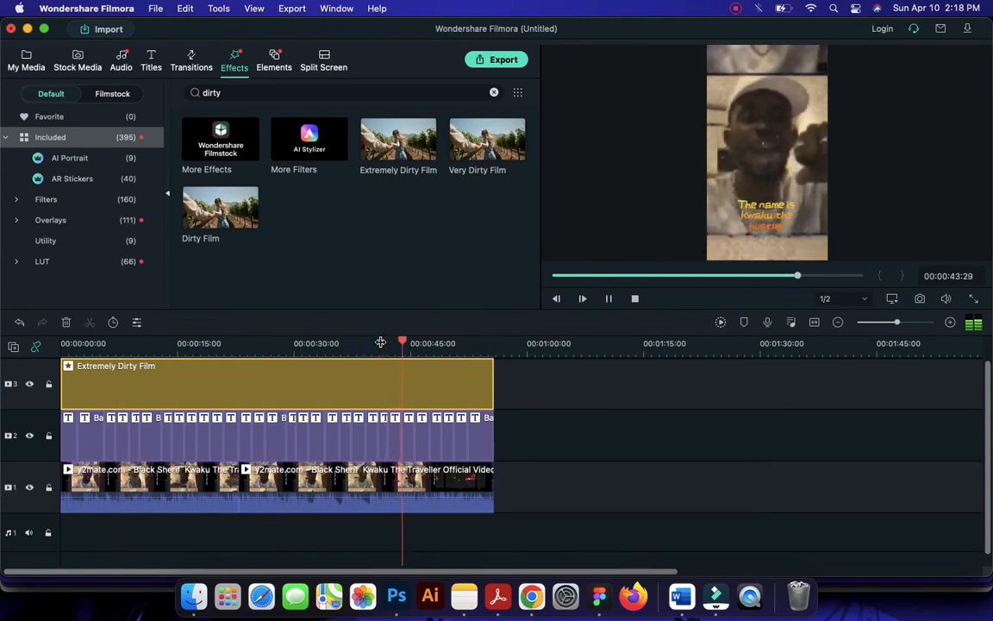
key(space)
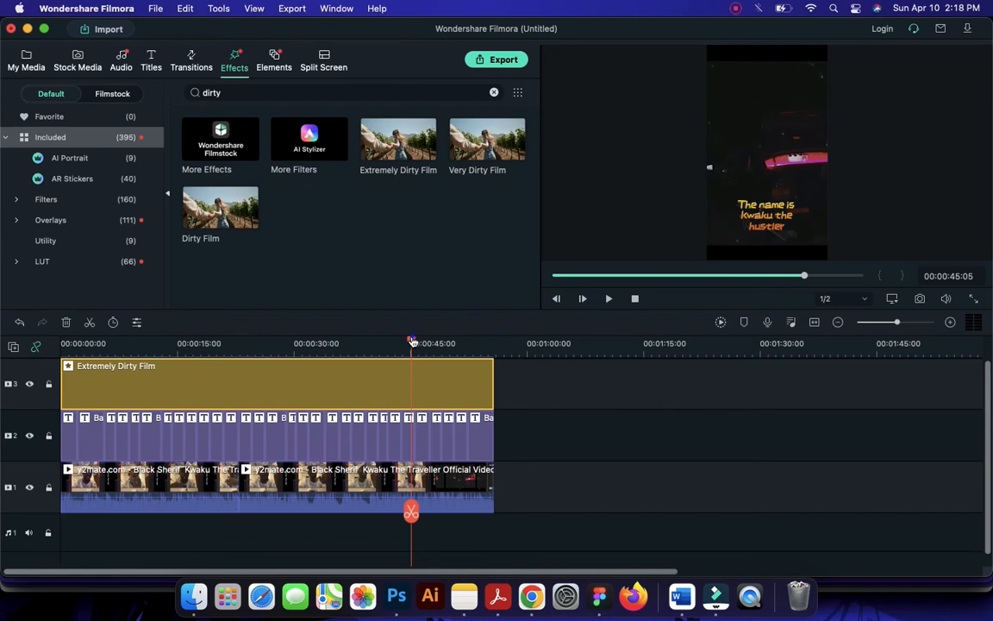
drag(413, 340, 45, 354)
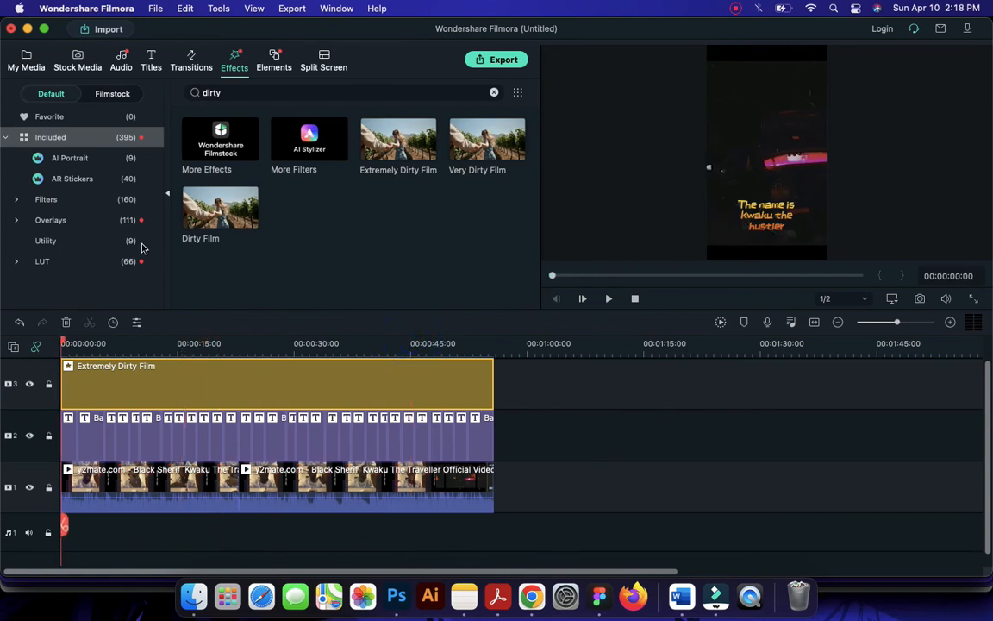
Add a Basic 6 title on a new track above the effect and stretch it over the full length of the video
scroll(215, 443, up, 1)
click(216, 443)
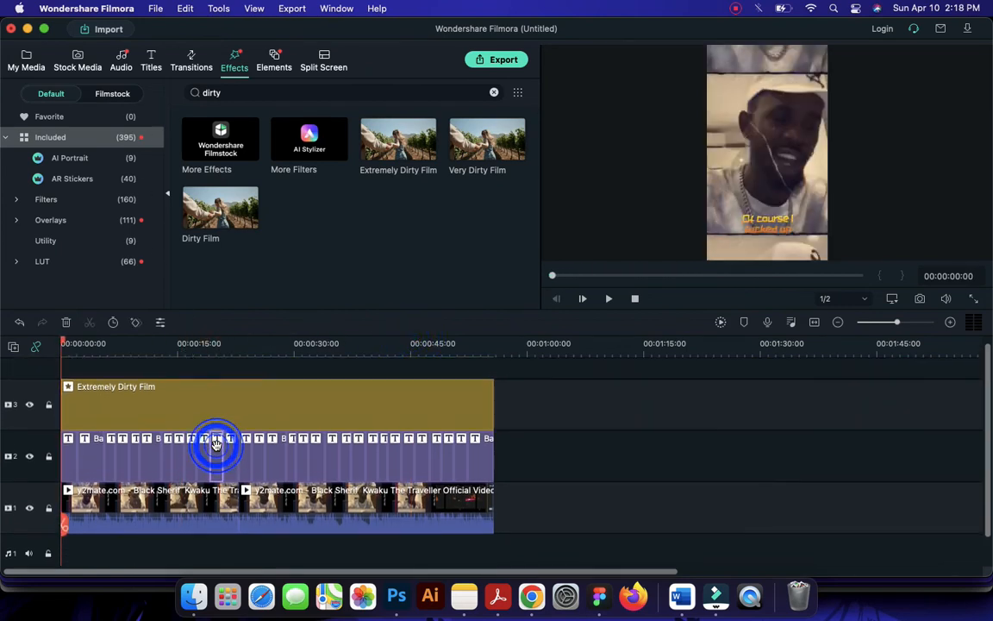
click(150, 62)
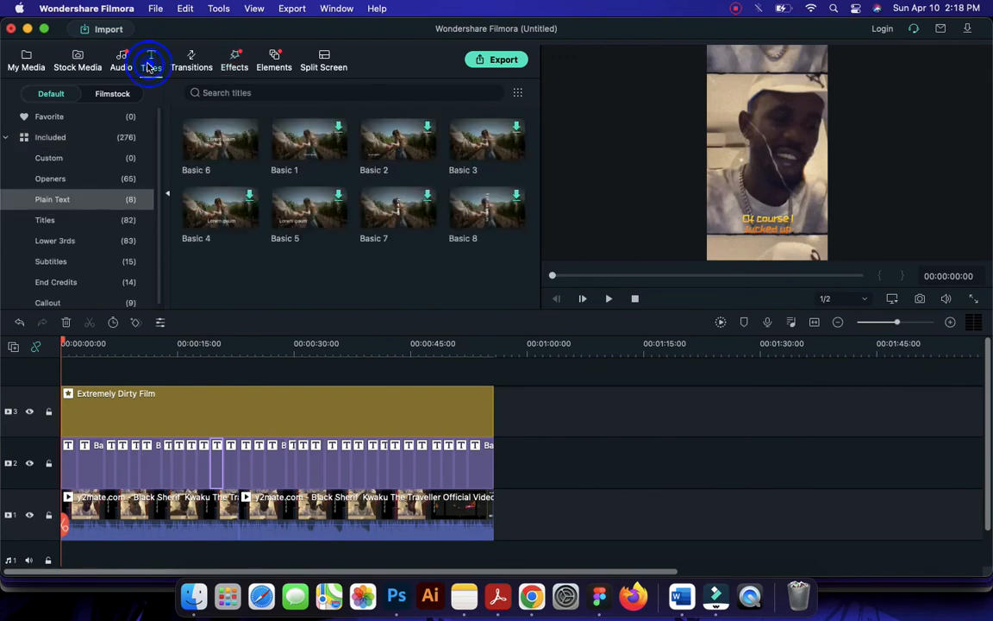
drag(157, 360, 499, 379)
click(381, 344)
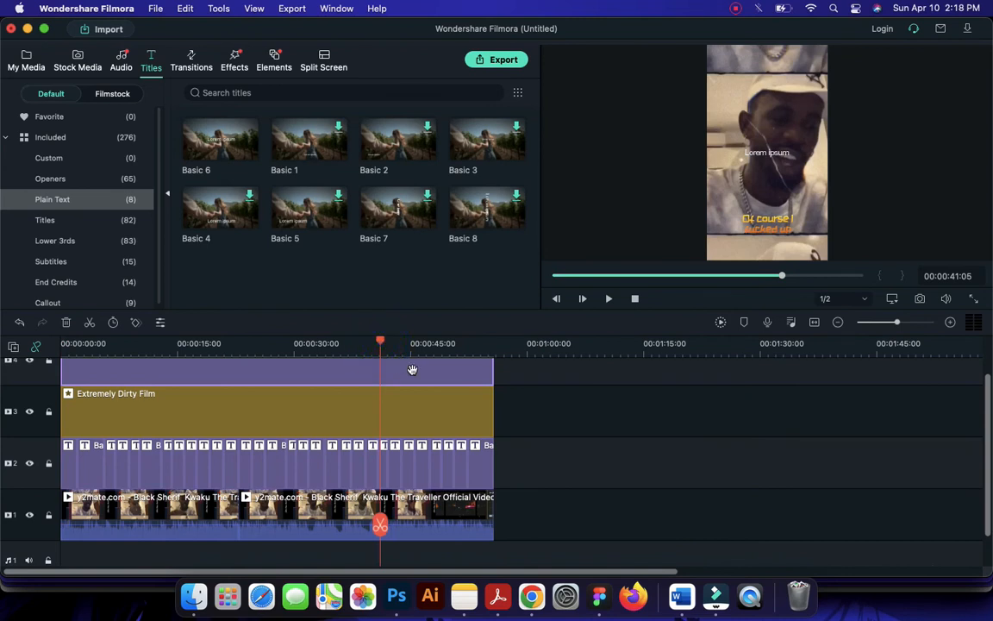
double_click(411, 370)
click(301, 170)
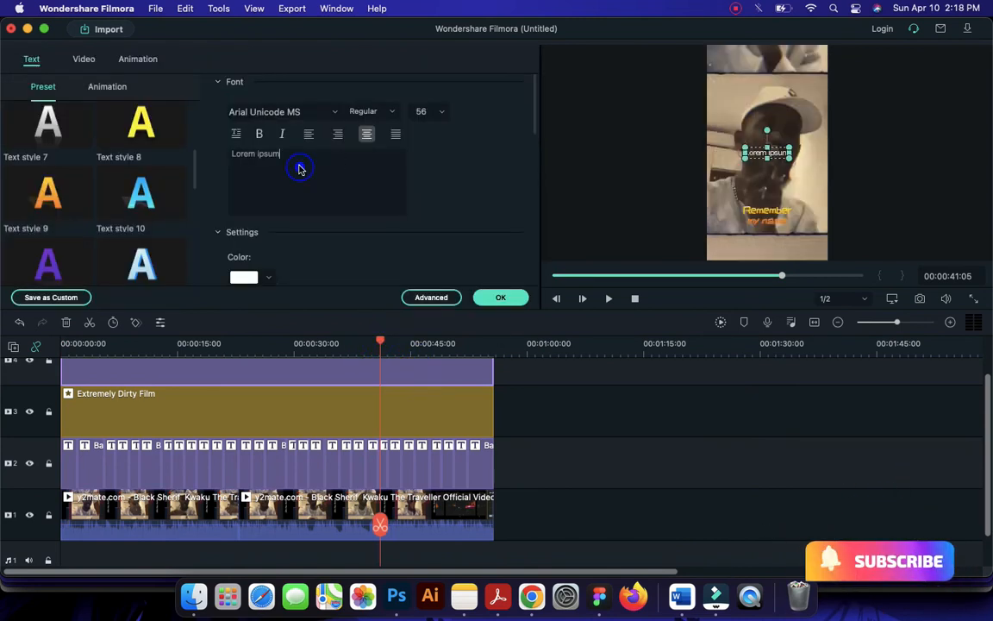
key(super+a)
text(@)
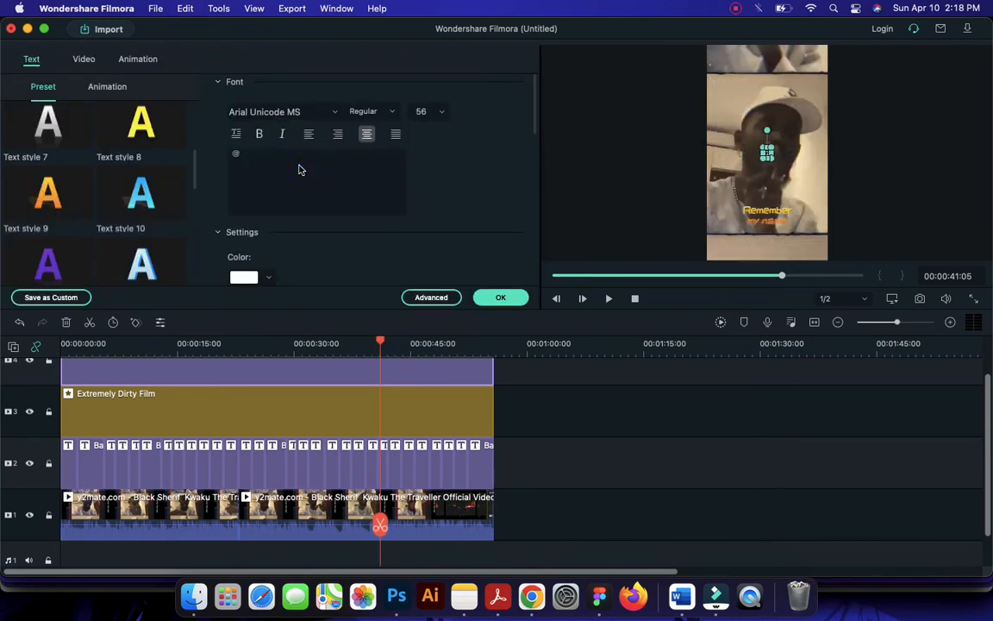
text(LYRICAL_VIDEOSS)
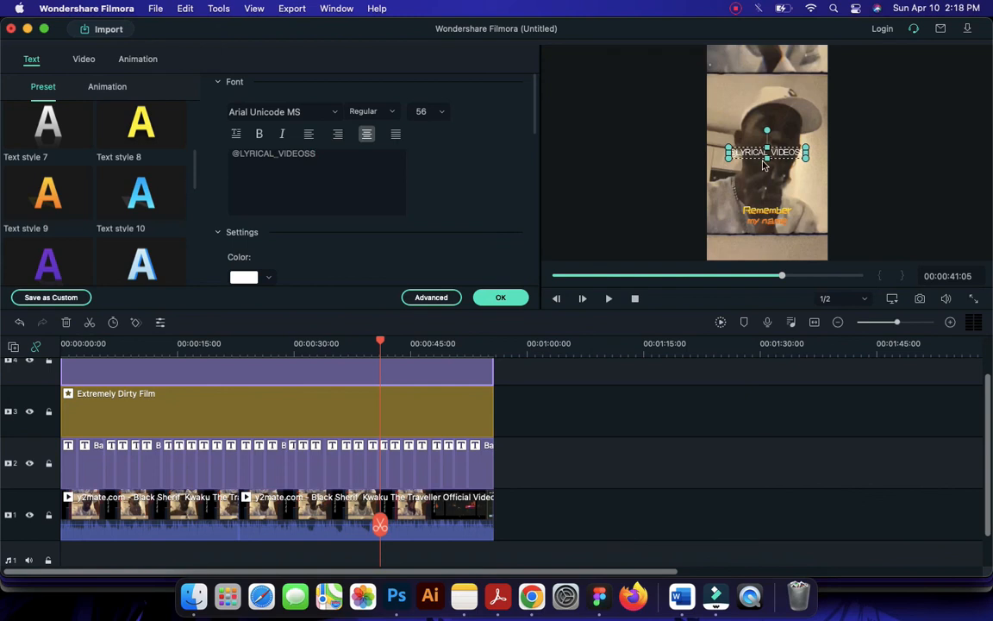
Set the watermark title's font to Poppins Regular with the Black style
click(333, 116)
text(po)
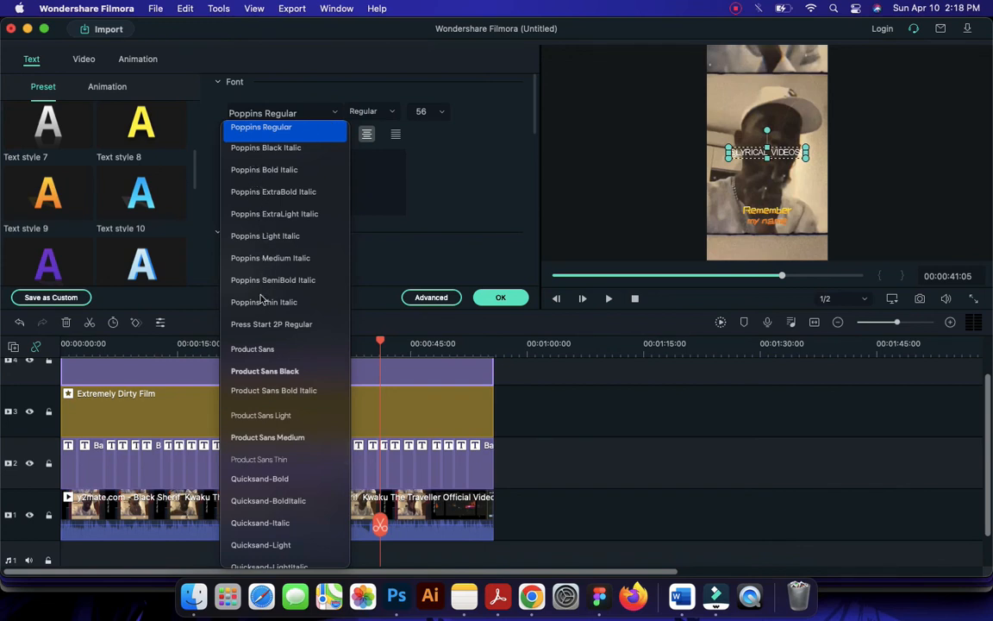
scroll(256, 363, up, 4)
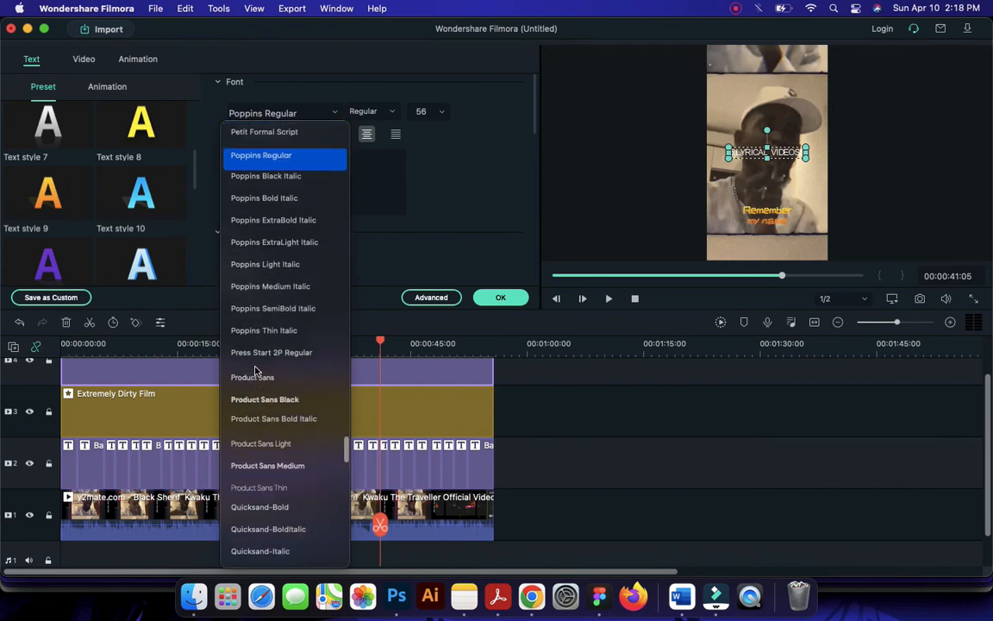
scroll(255, 354, up, 1)
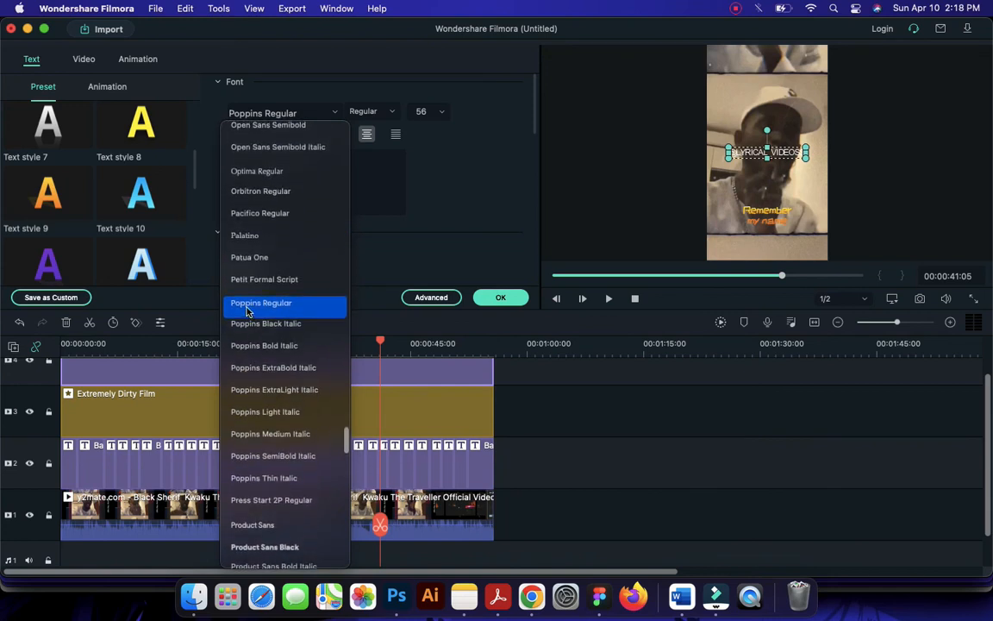
click(247, 306)
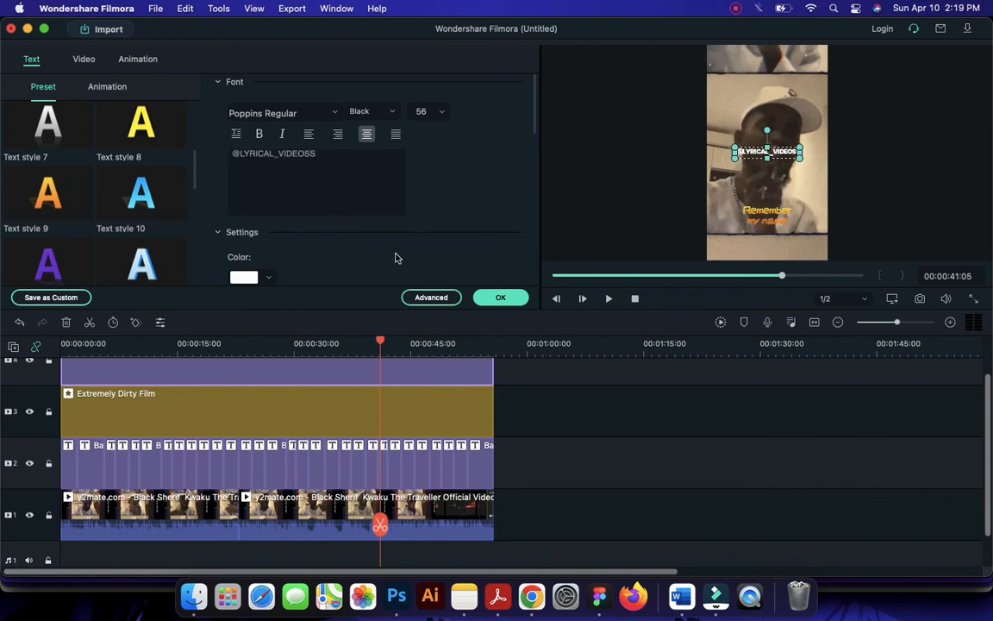
Lower the opacity of the watermark title so that it appears faint over the video
scroll(345, 242, down, 5)
scroll(369, 257, down, 5)
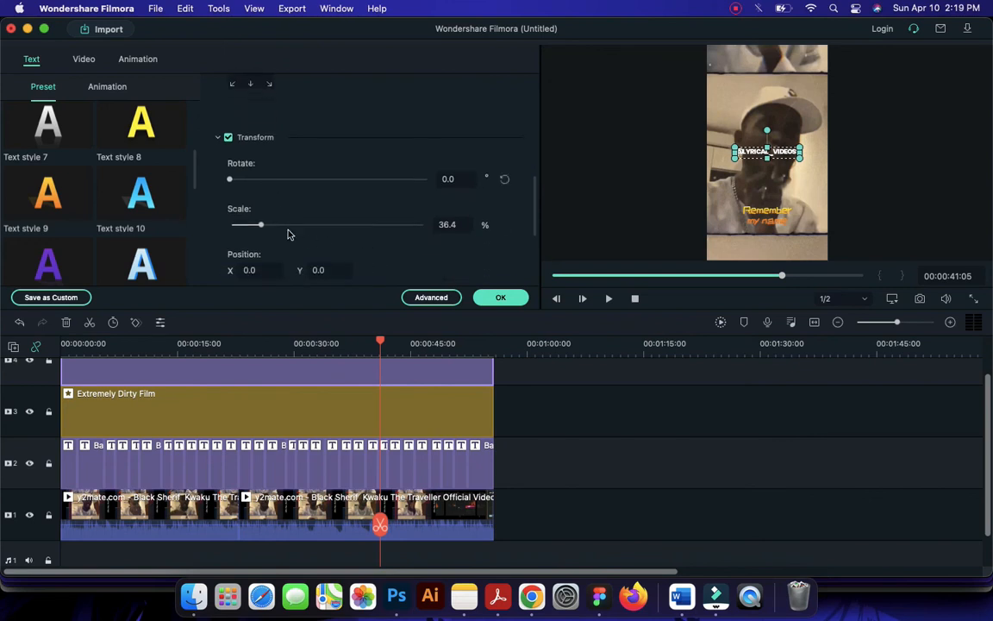
scroll(295, 241, down, 5)
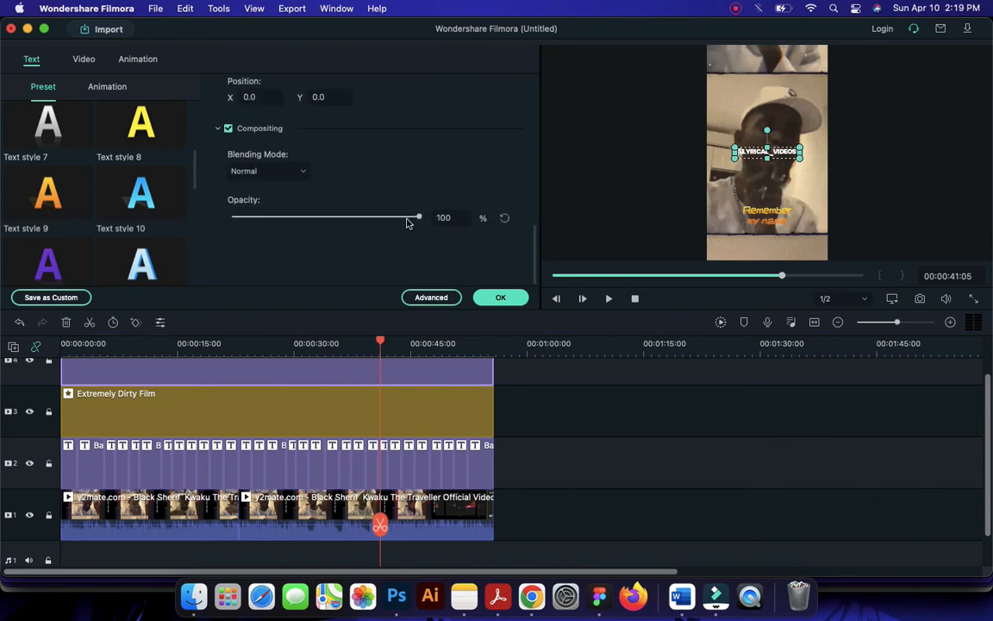
drag(419, 217, 282, 230)
Widen the letter spacing of the watermark title and apply the title changes
scroll(344, 250, up, 6)
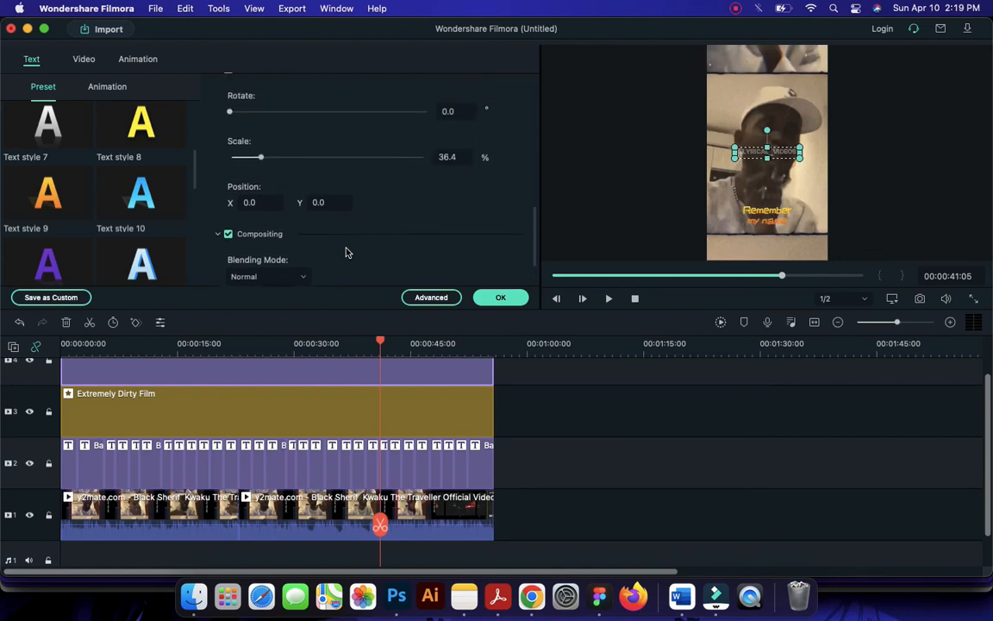
scroll(345, 252, up, 4)
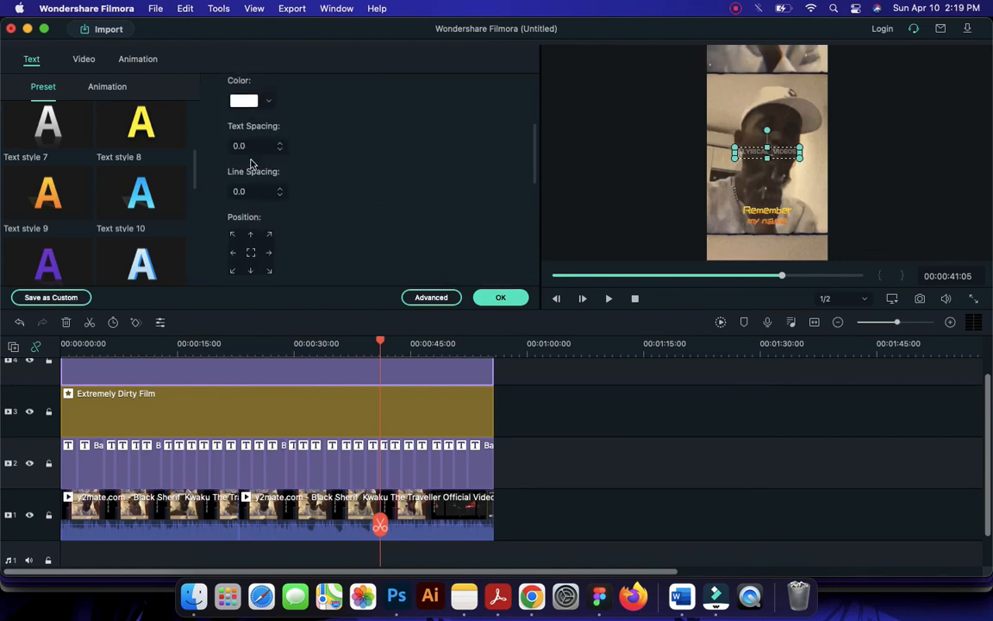
drag(270, 190, 341, 191)
mouse_move(234, 143)
mouse_down()
mouse_move(291, 147)
mouse_move(216, 131)
mouse_move(230, 144)
mouse_up()
click(302, 166)
click(521, 292)
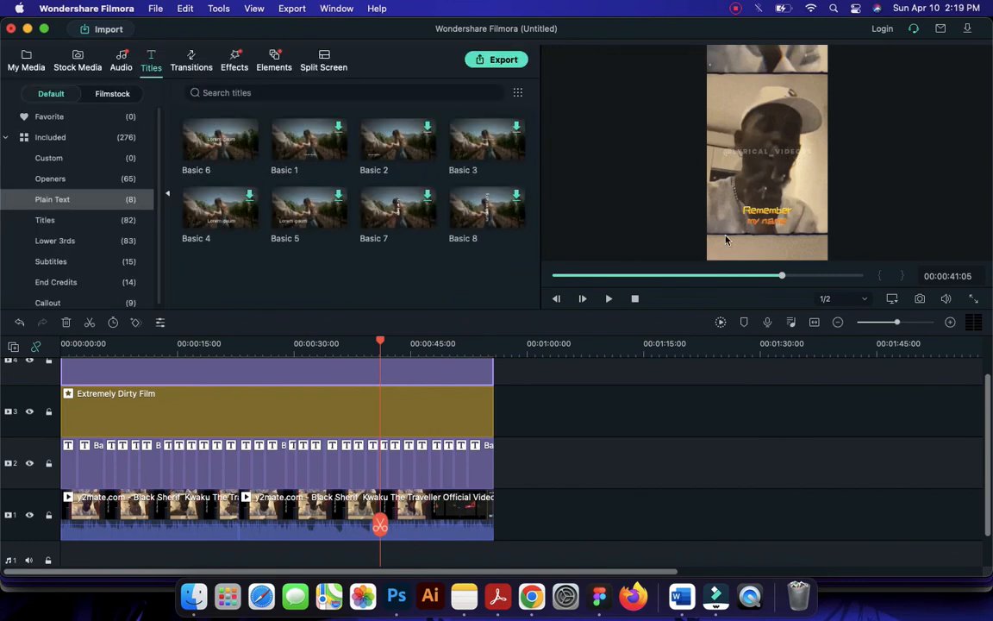
Set up an MP4 export named "Tiktok lyrics" that saves to the Tiktok Video folder
click(503, 60)
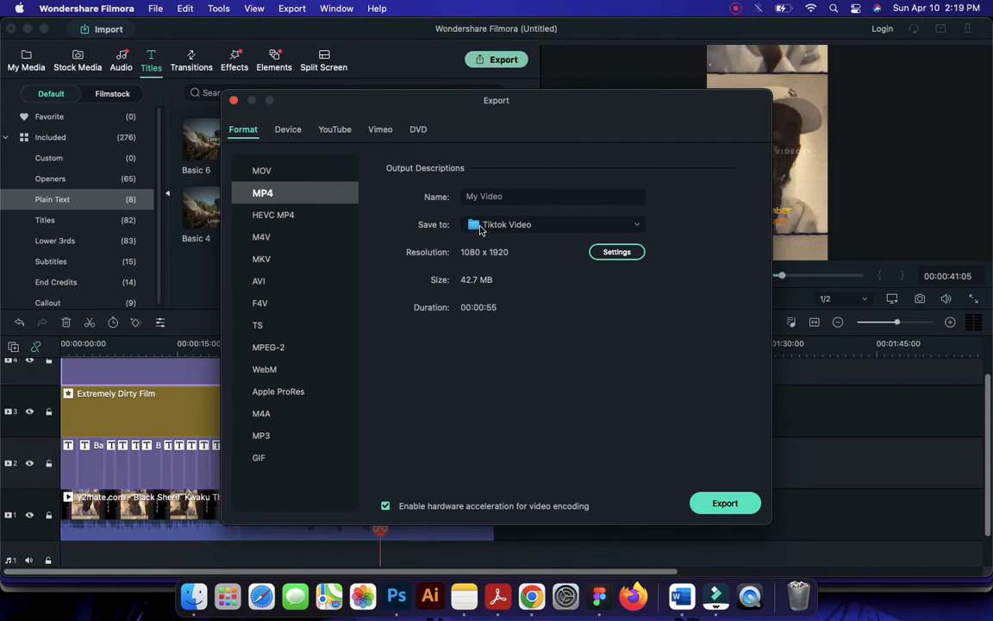
click(255, 190)
click(513, 200)
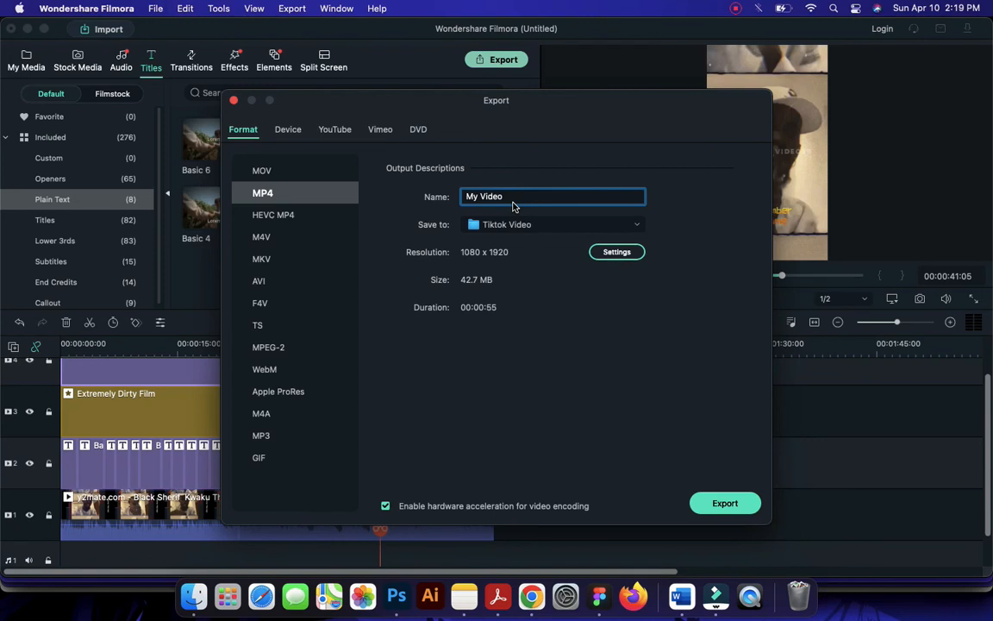
text(Tiktok lyrics)
click(528, 226)
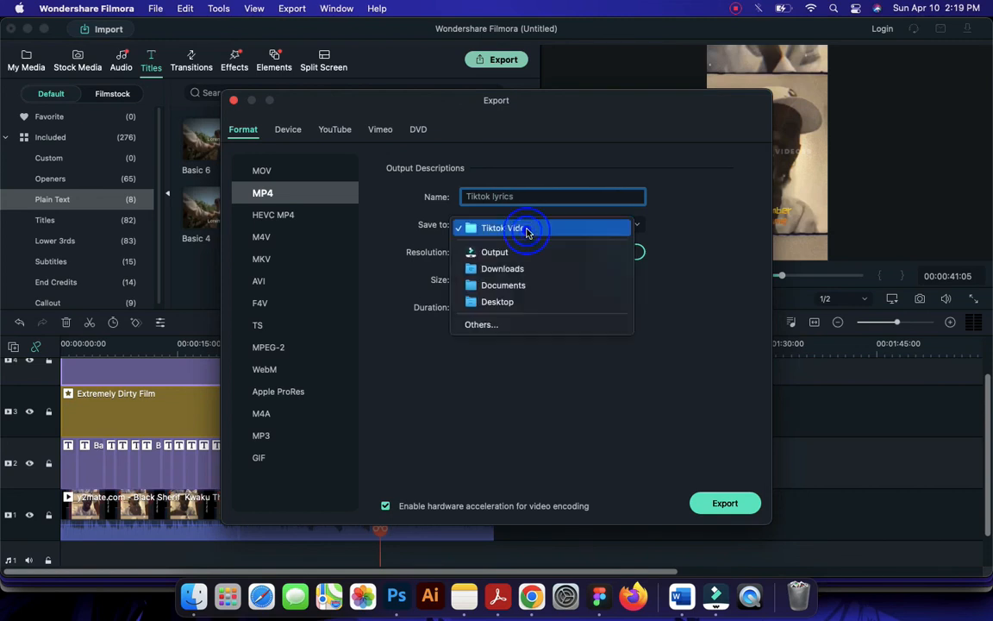
click(501, 324)
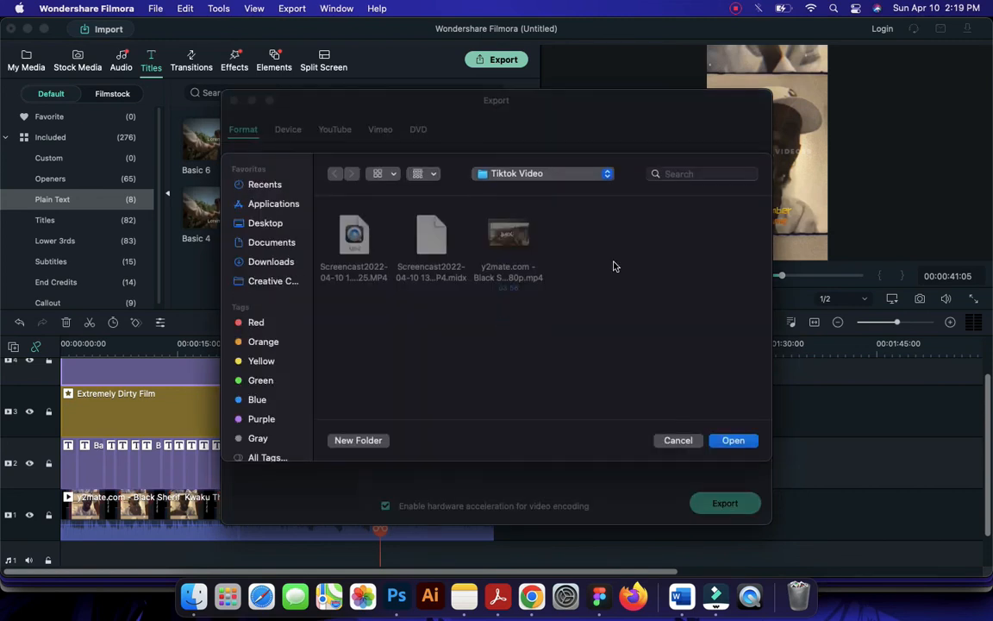
click(717, 439)
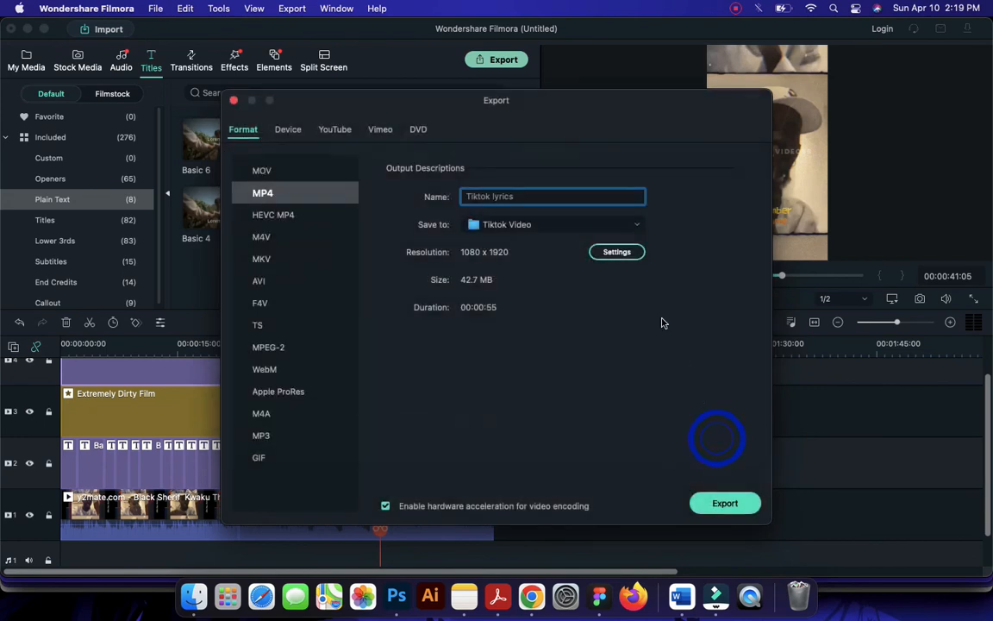
Set the export's video bit rate to 4000 kbps and start the export
click(609, 254)
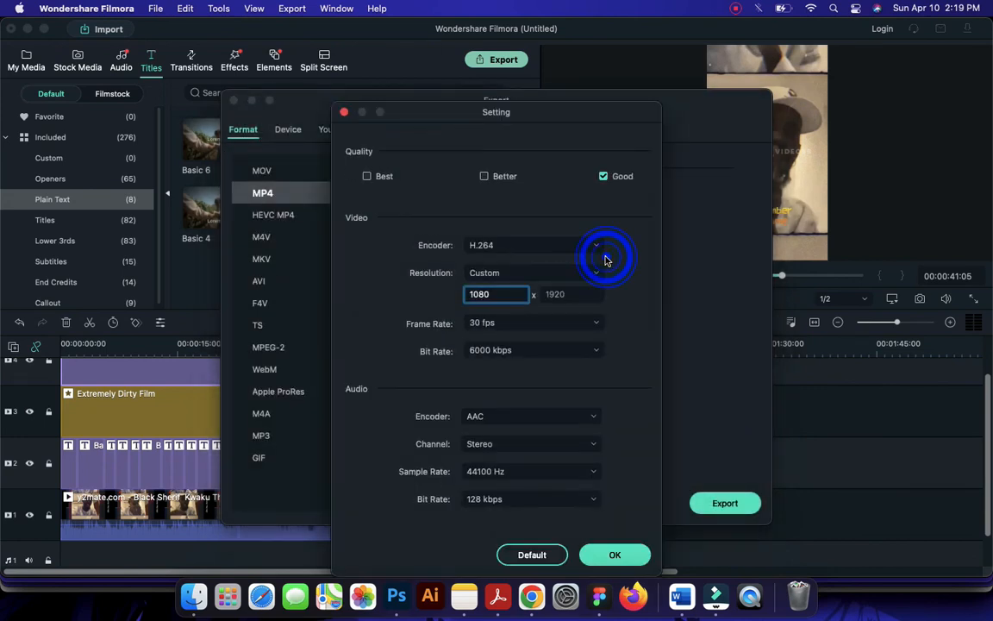
click(508, 353)
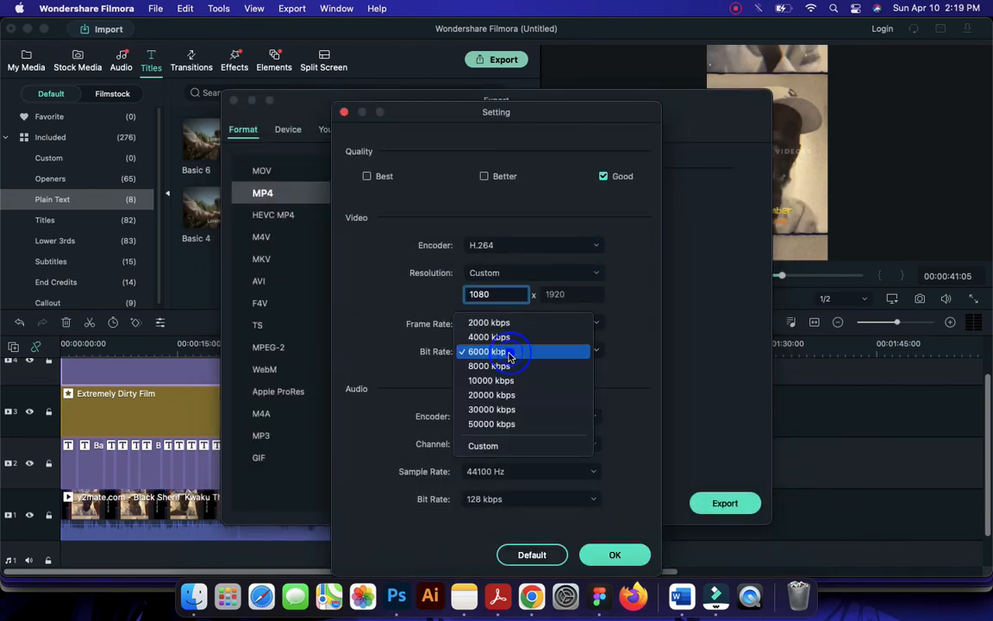
click(500, 338)
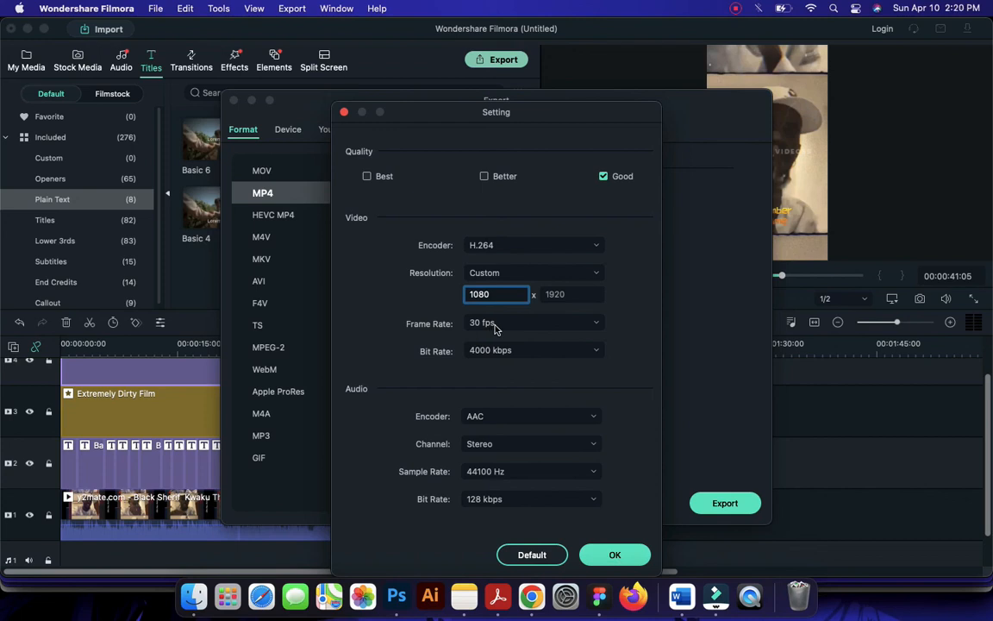
click(613, 556)
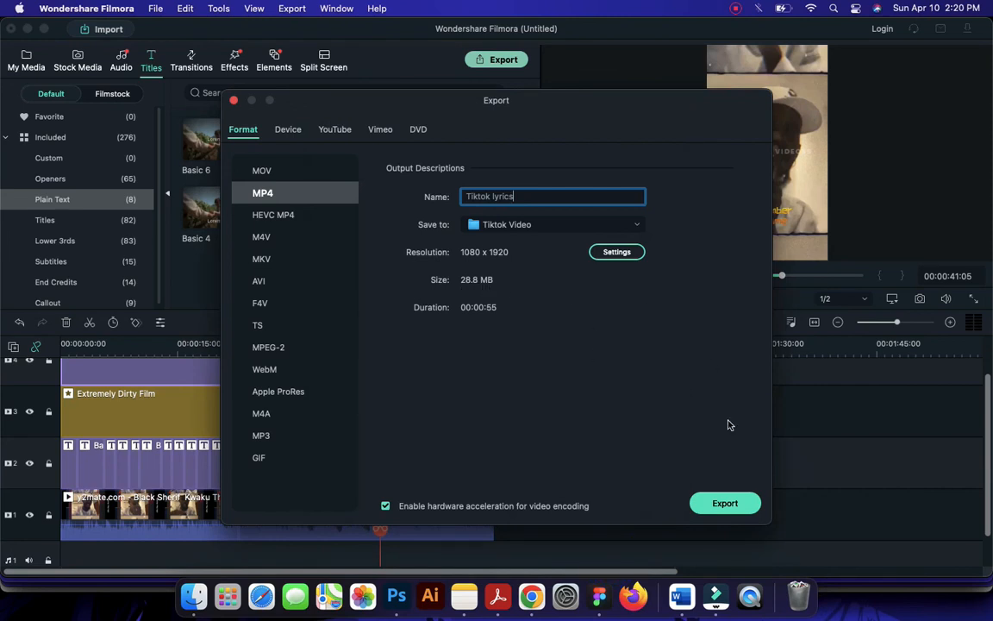
click(728, 507)
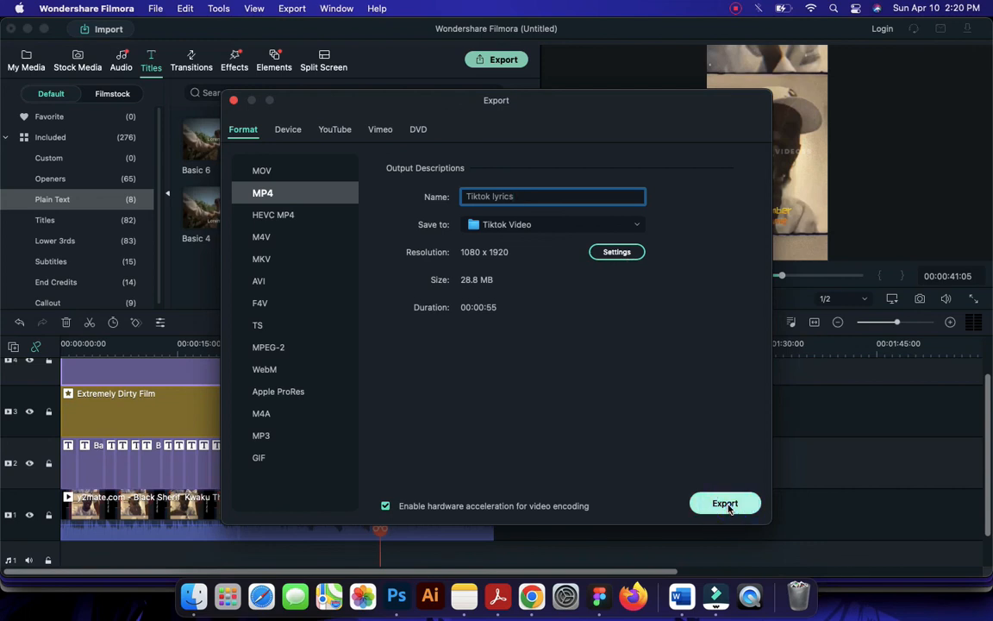